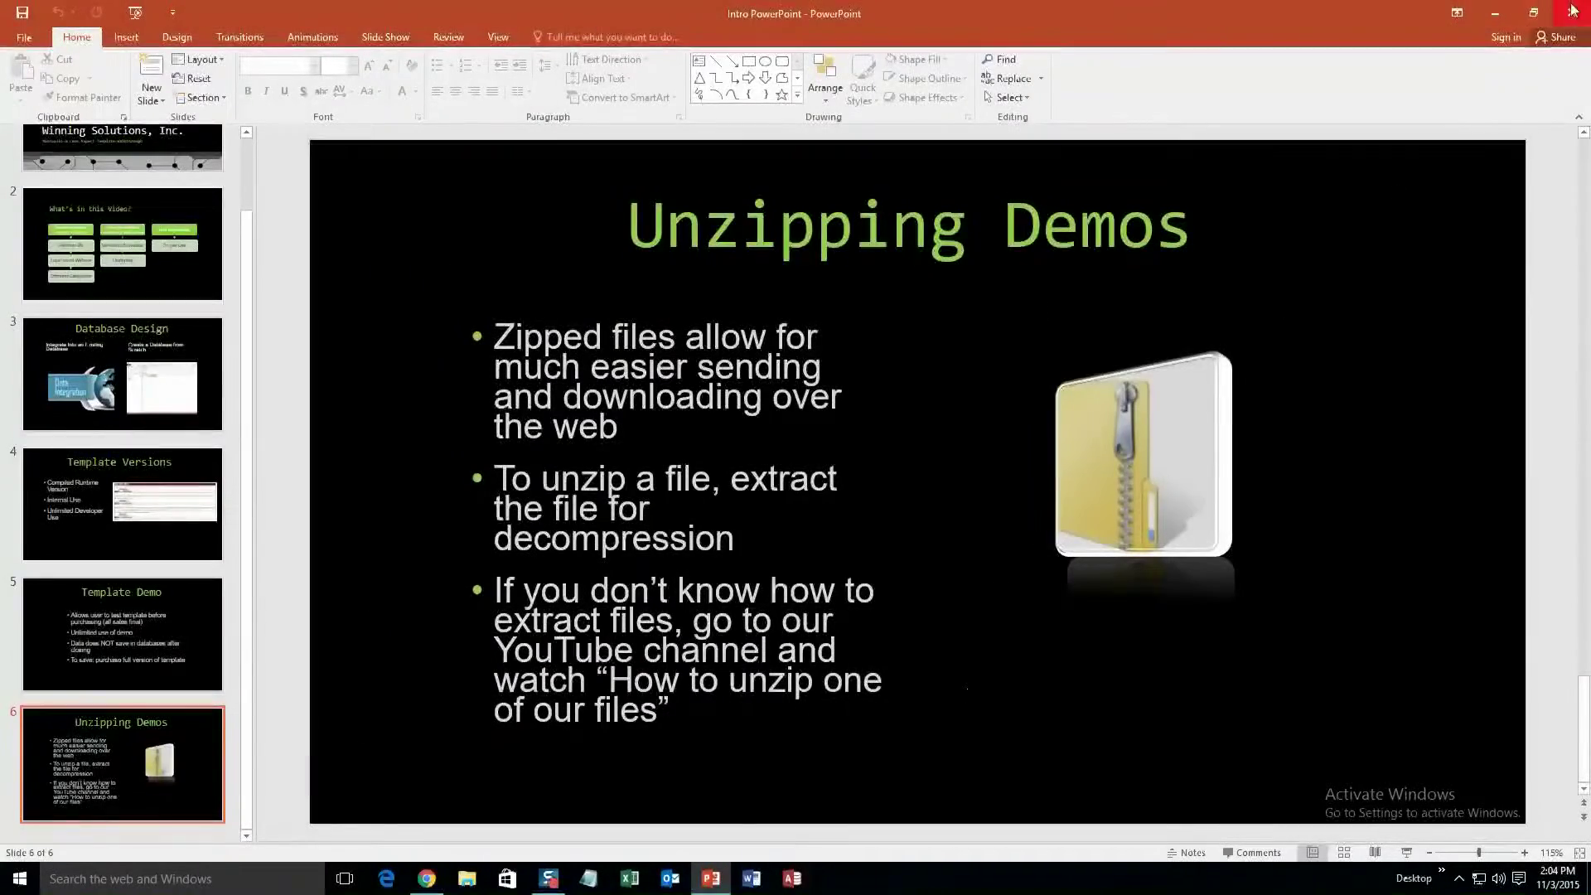
# Close PowerPoint and open the Database Templates - List page, scrolling through the template categories
pyautogui.click(1571, 13)
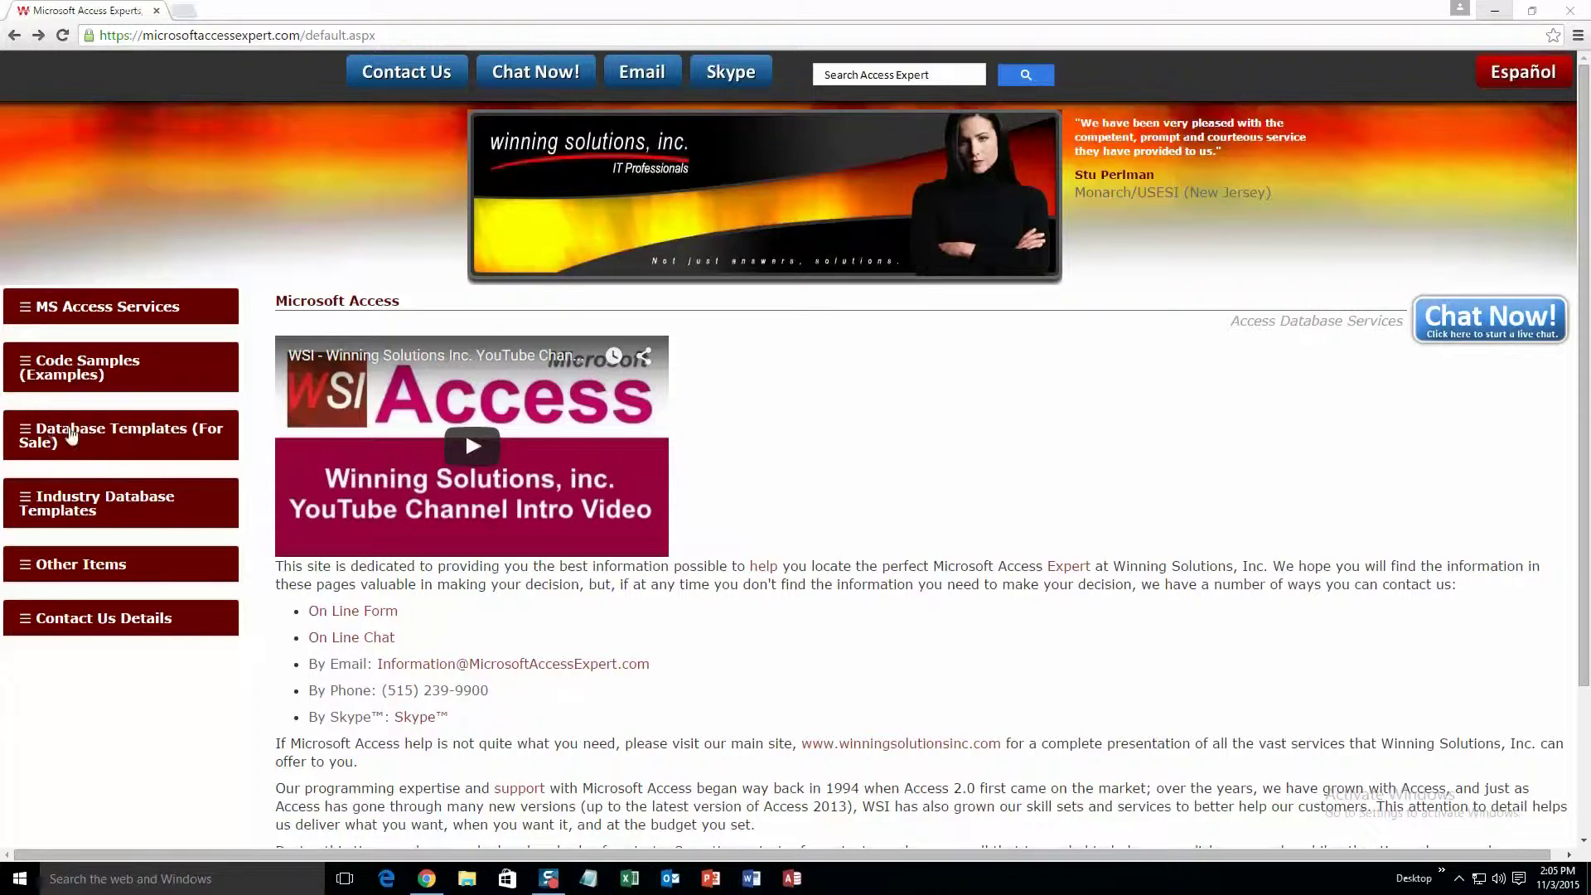
pyautogui.click(156, 437)
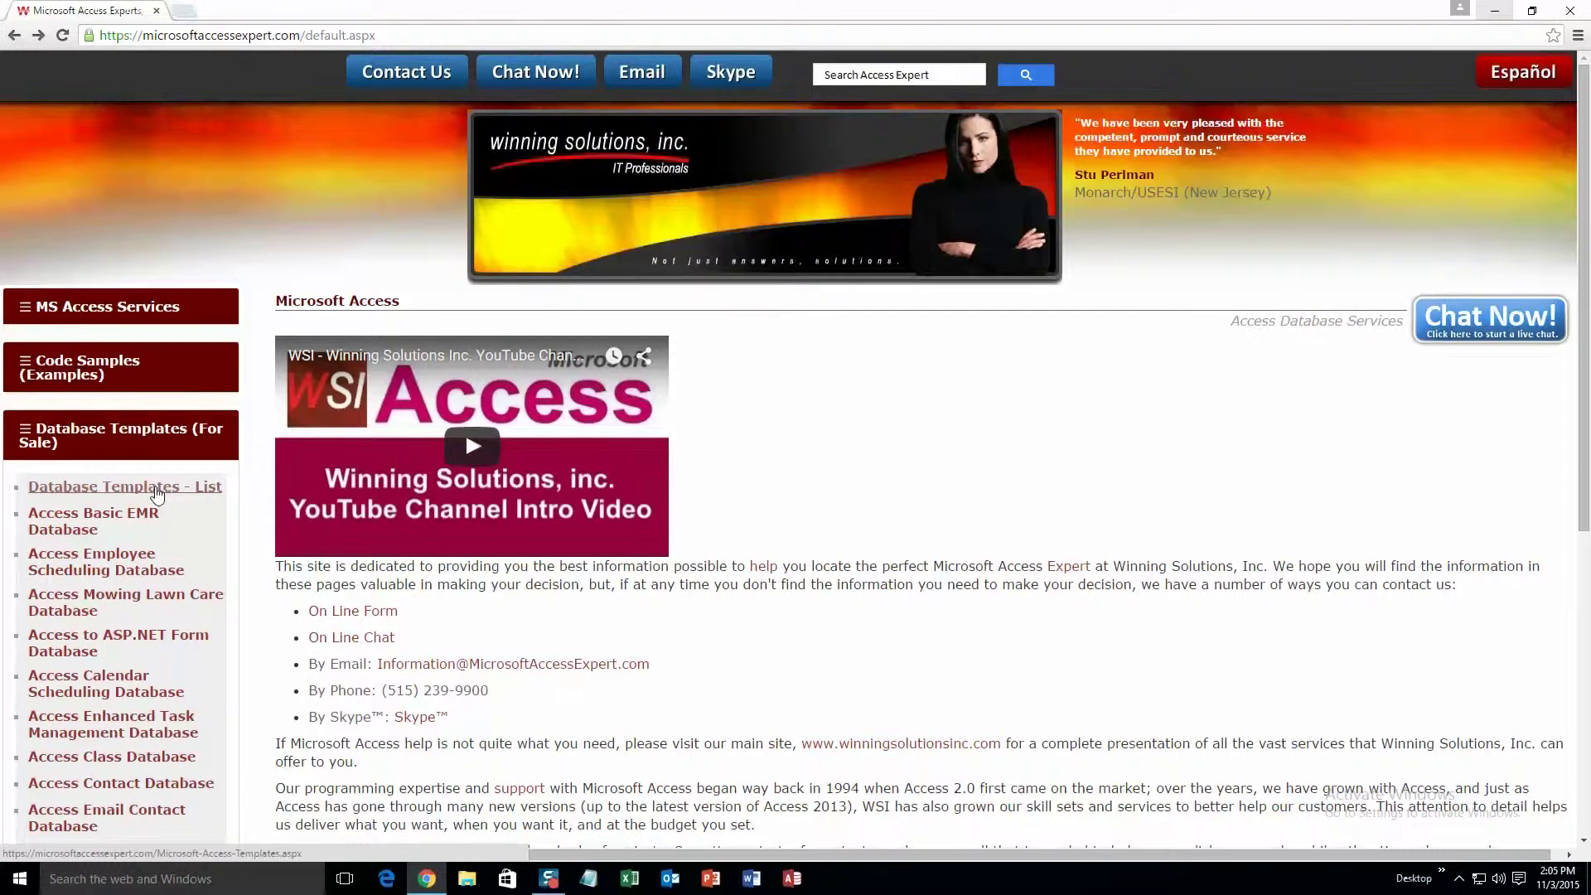
pyautogui.click(156, 491)
pyautogui.scroll(-3, 464, 673)
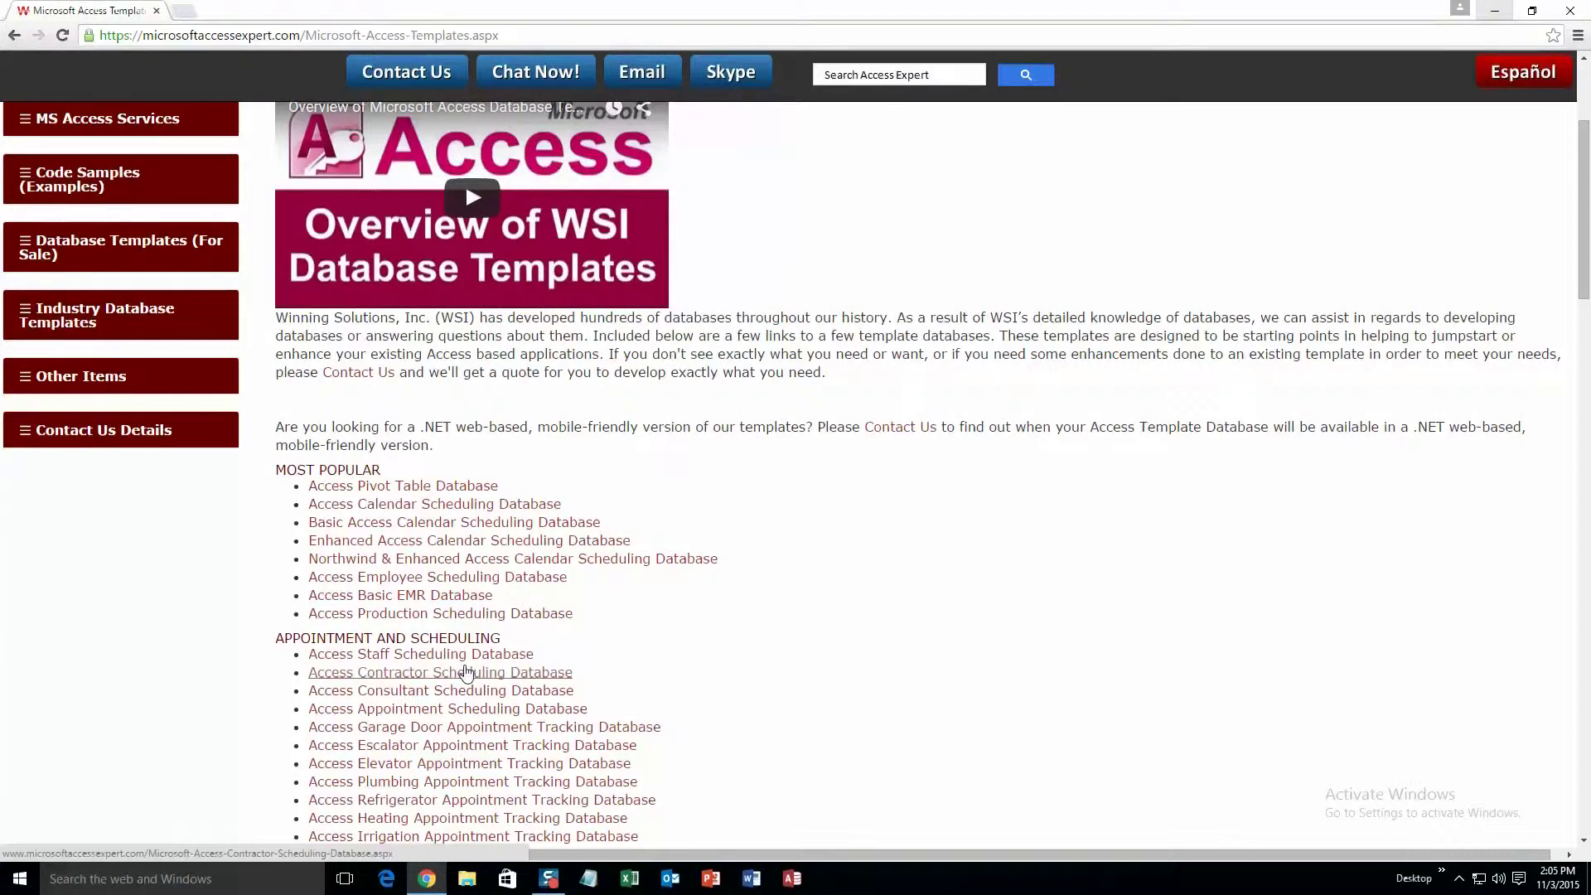
pyautogui.scroll(-3, 466, 672)
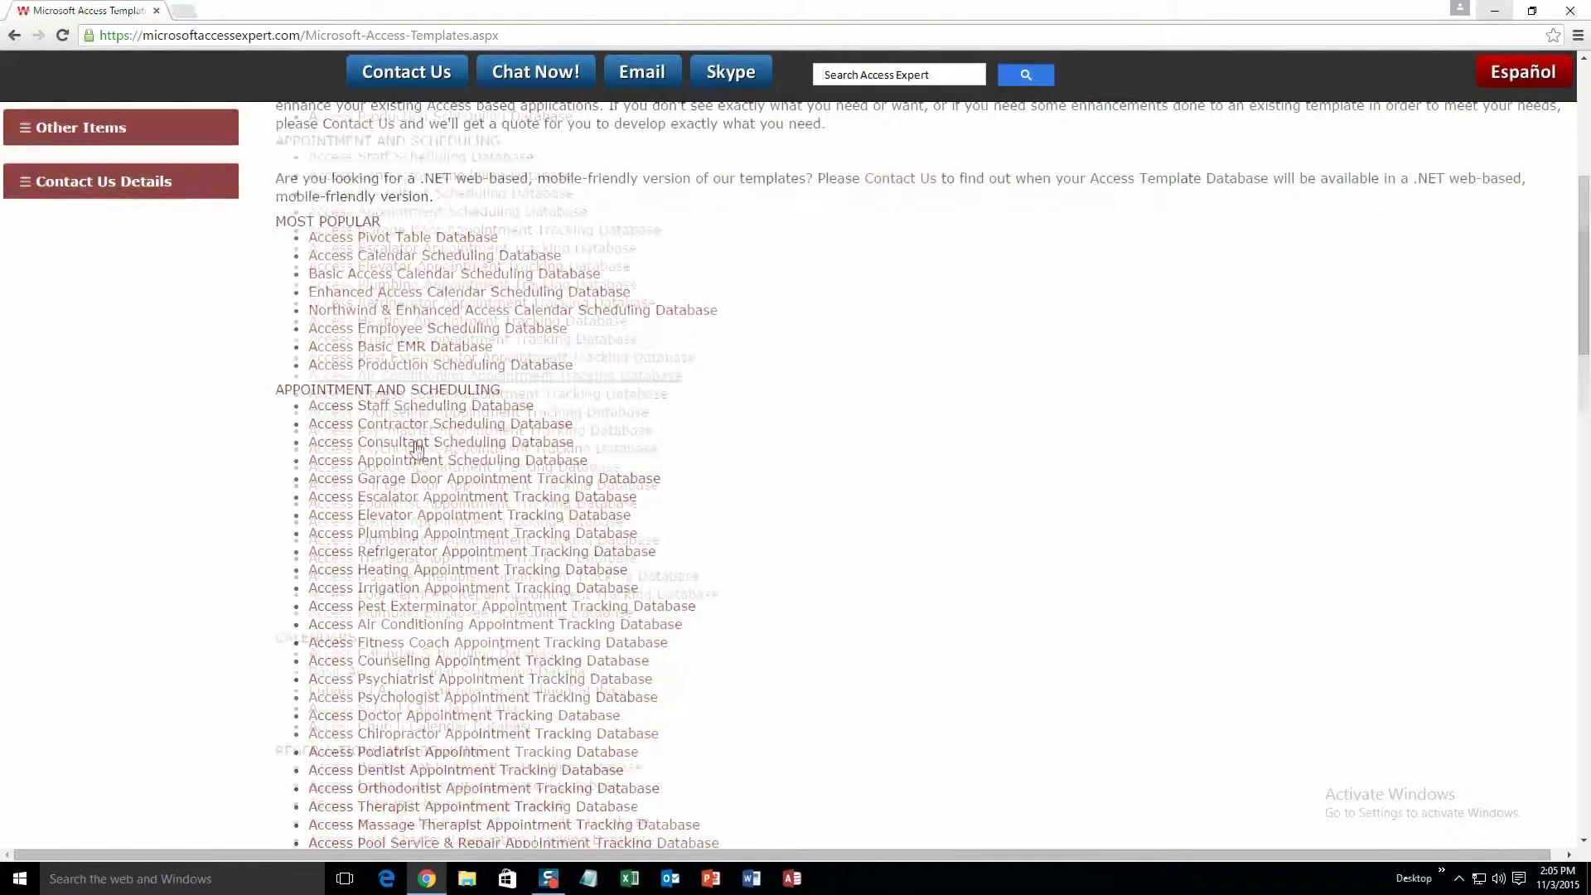
pyautogui.scroll(-13, 416, 450)
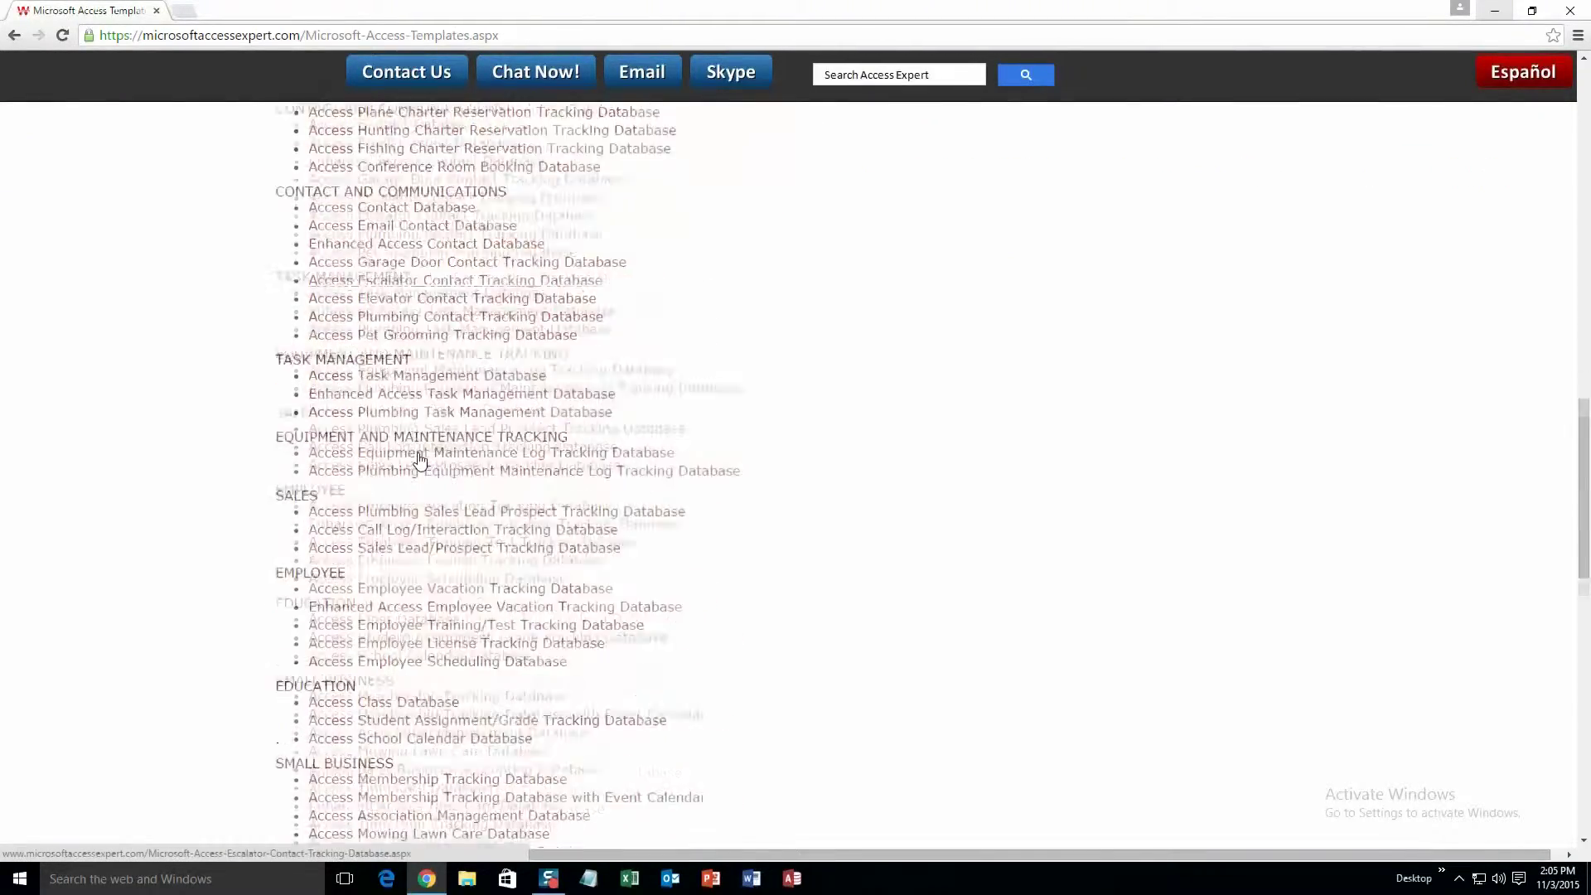
pyautogui.scroll(-10, 419, 461)
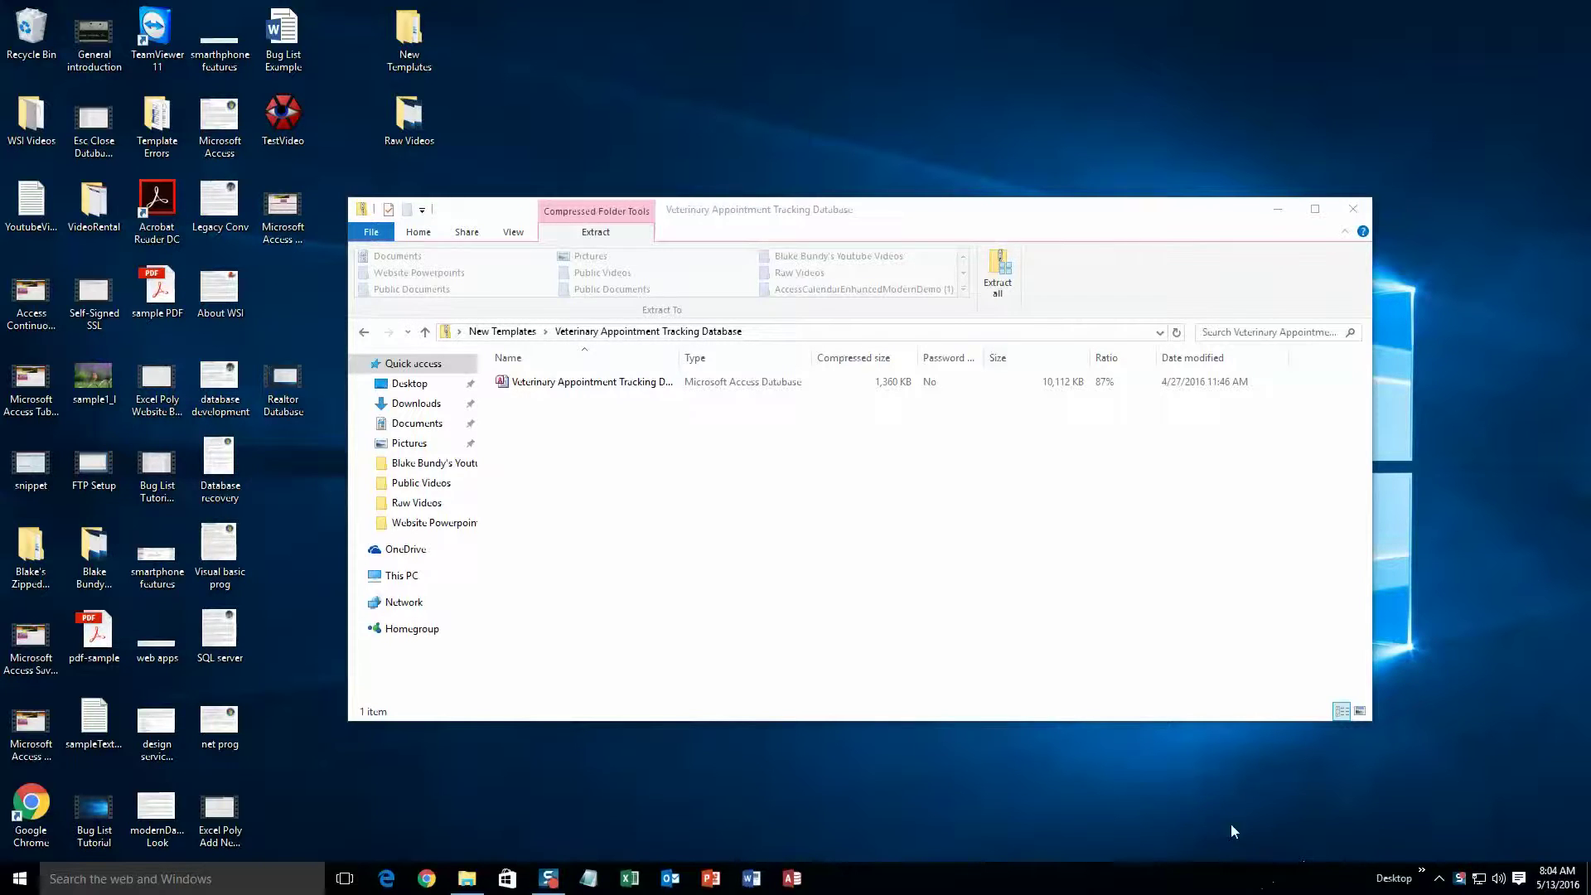
# Extract the Veterinary Appointment Tracking Database zip and open the extracted .accdb file
pyautogui.click(998, 295)
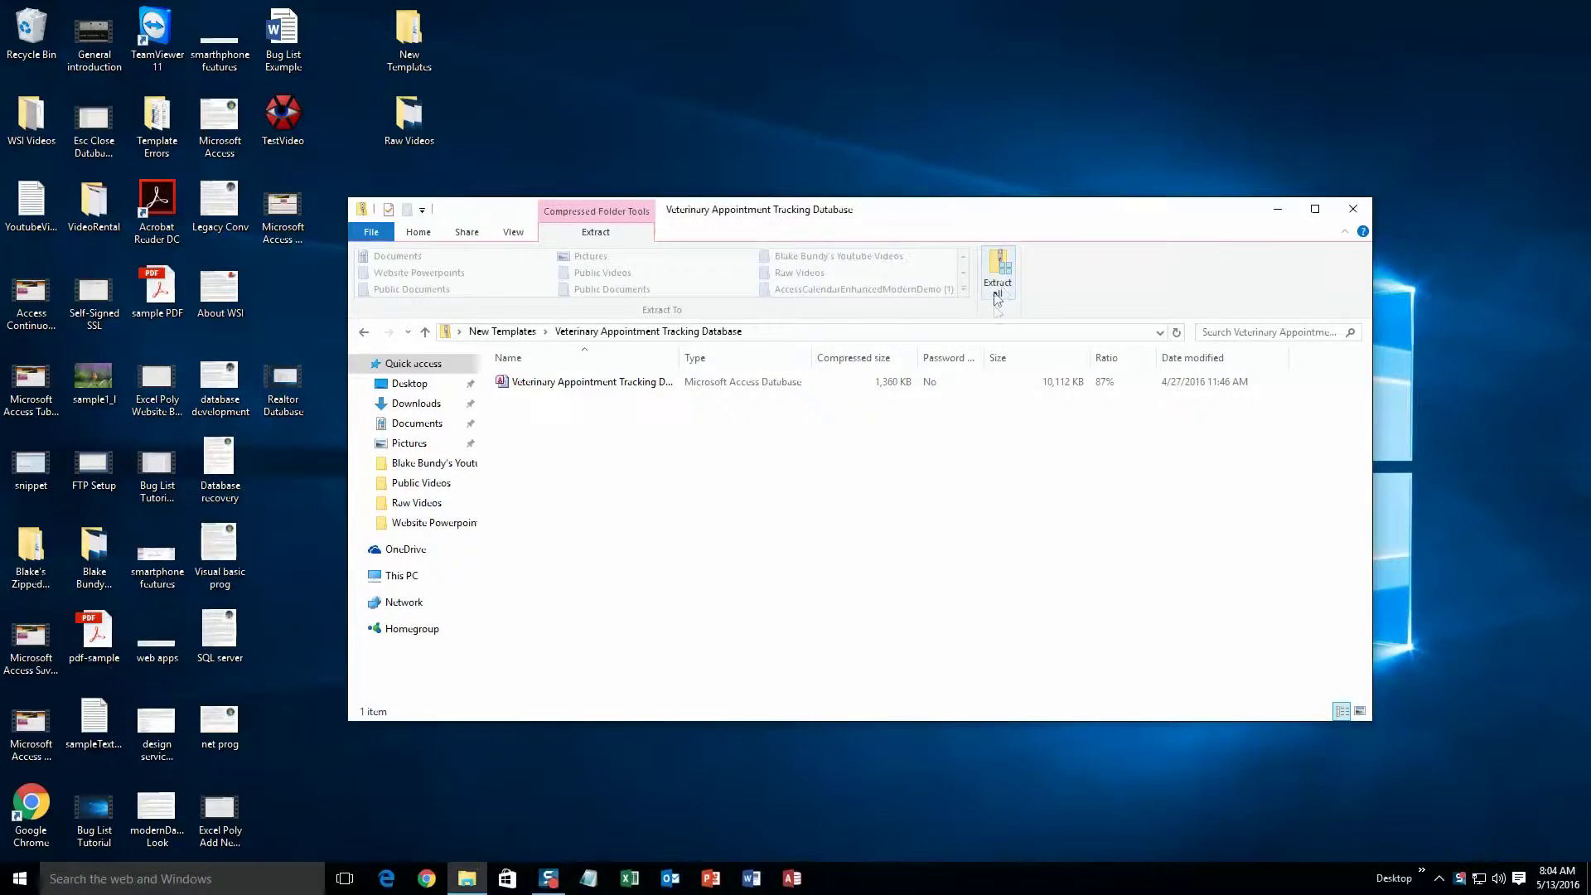
pyautogui.click(943, 597)
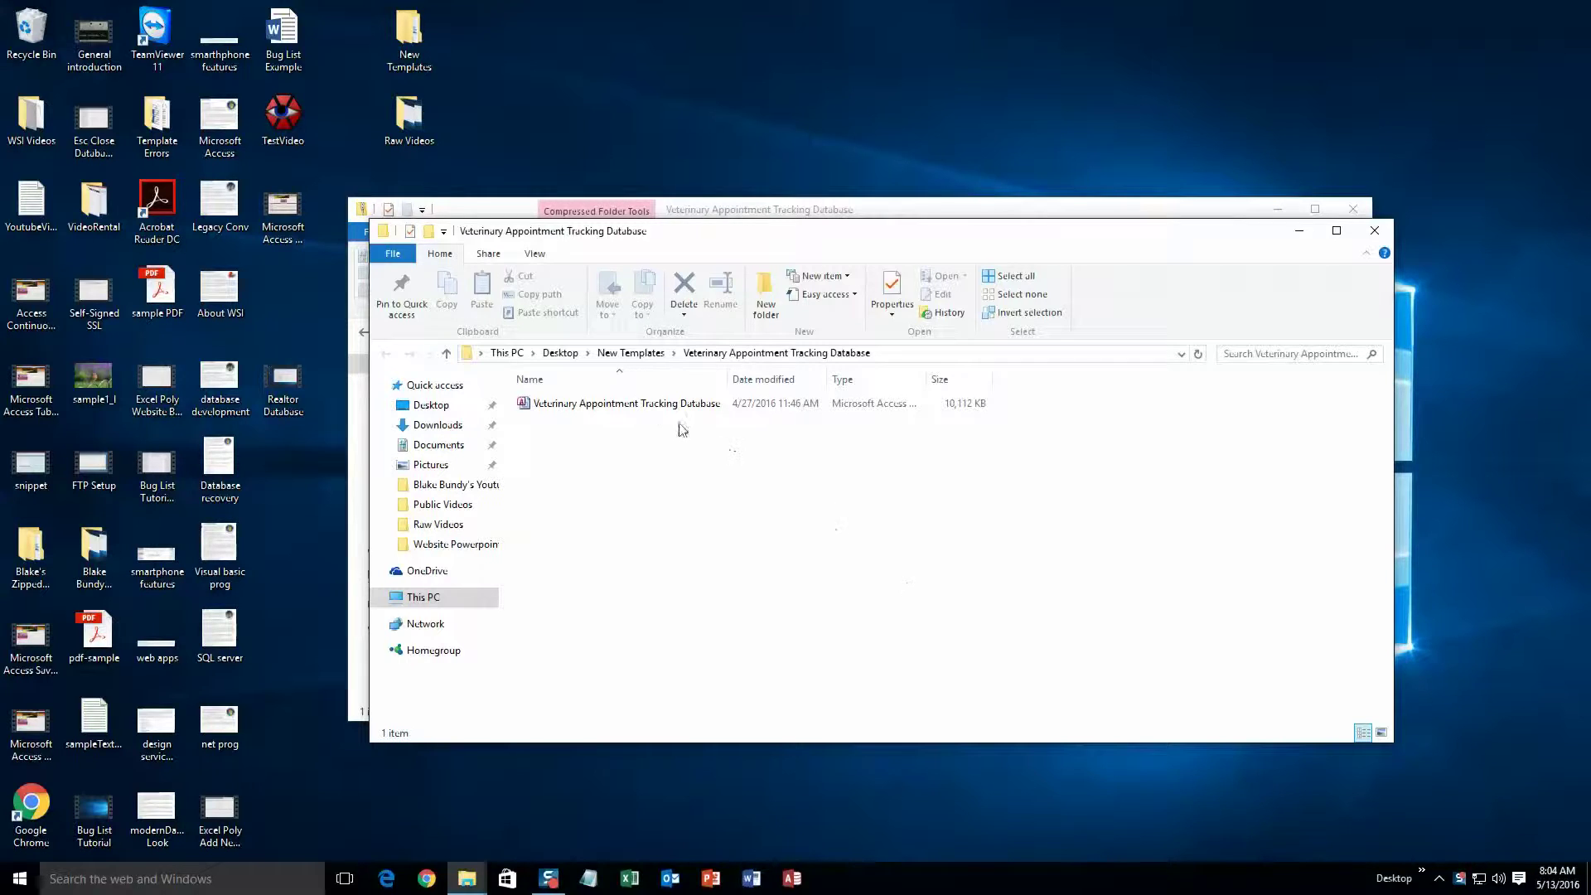
pyautogui.doubleClick(659, 405)
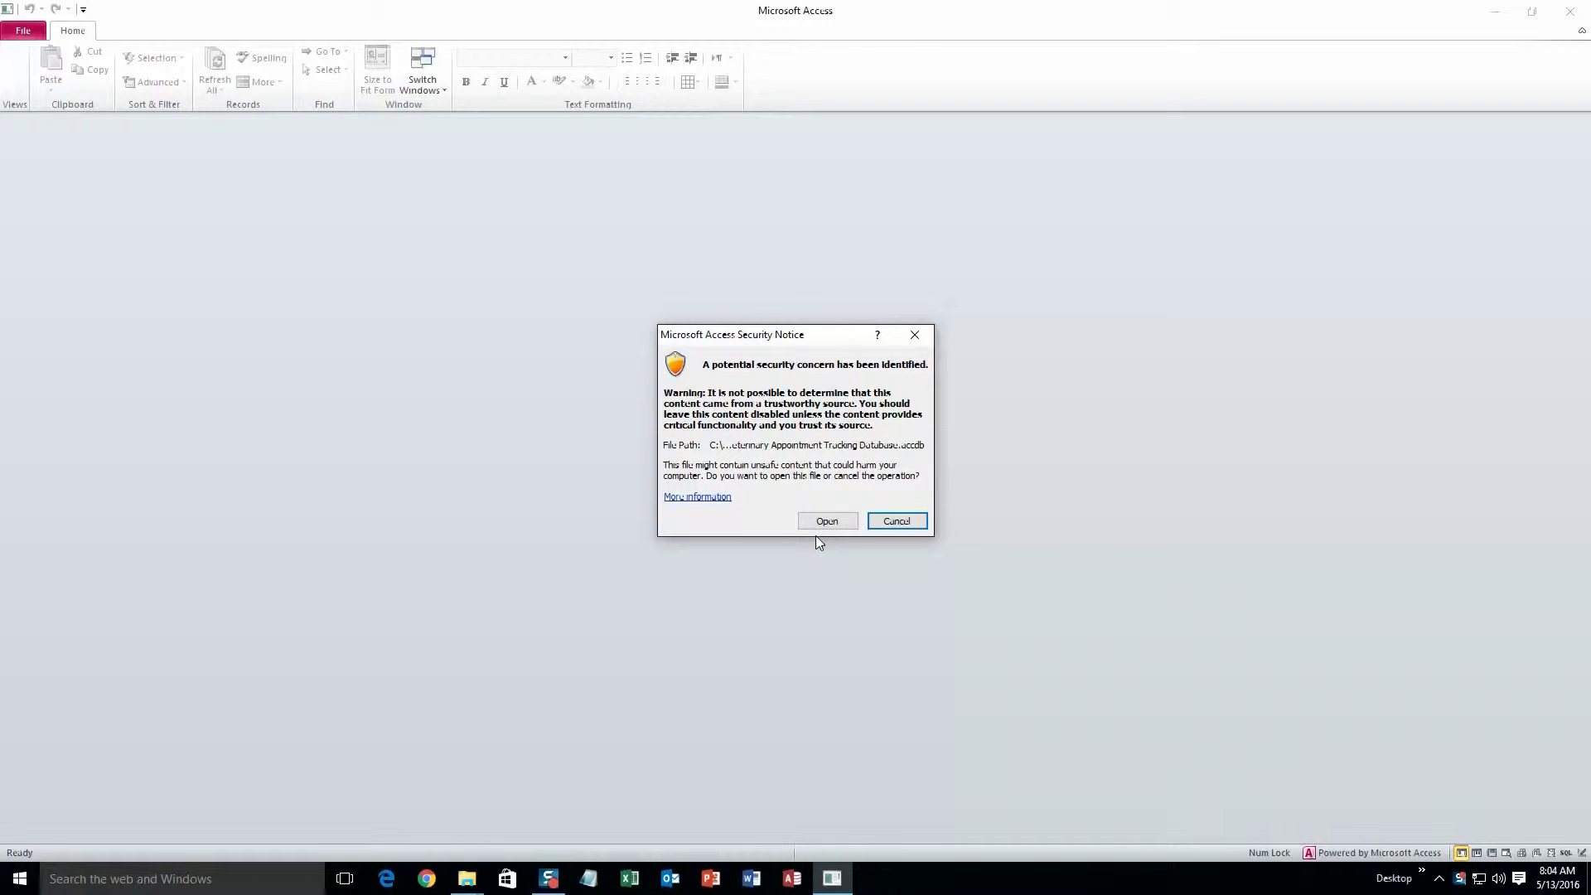
# Open the database, start a new customer, and enter the customer's full name and pet Reggie
pyautogui.click(823, 521)
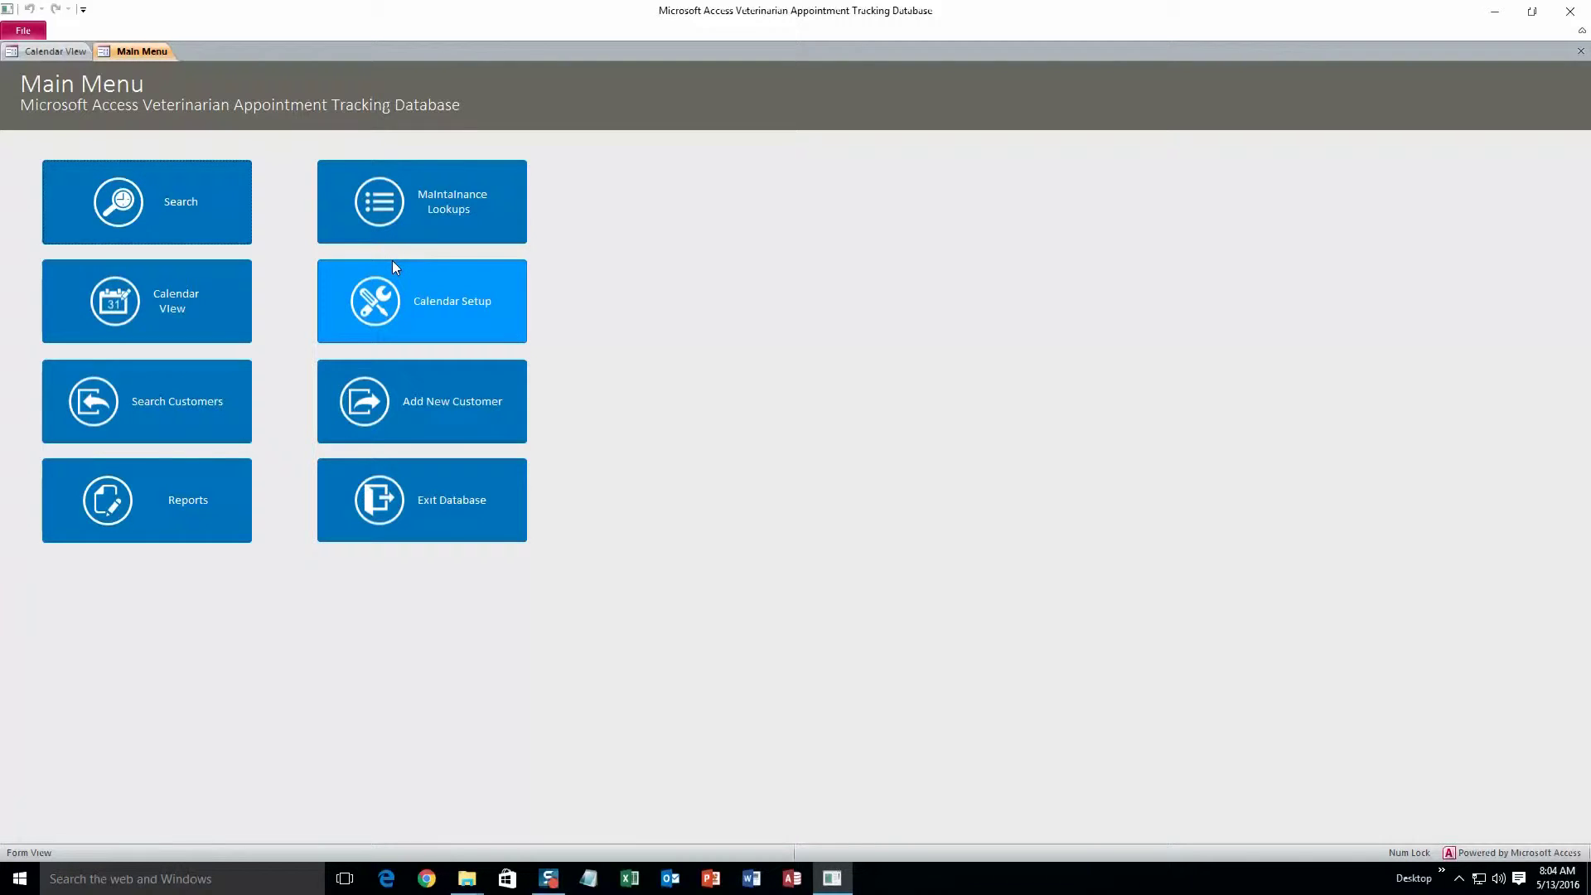
pyautogui.click(406, 419)
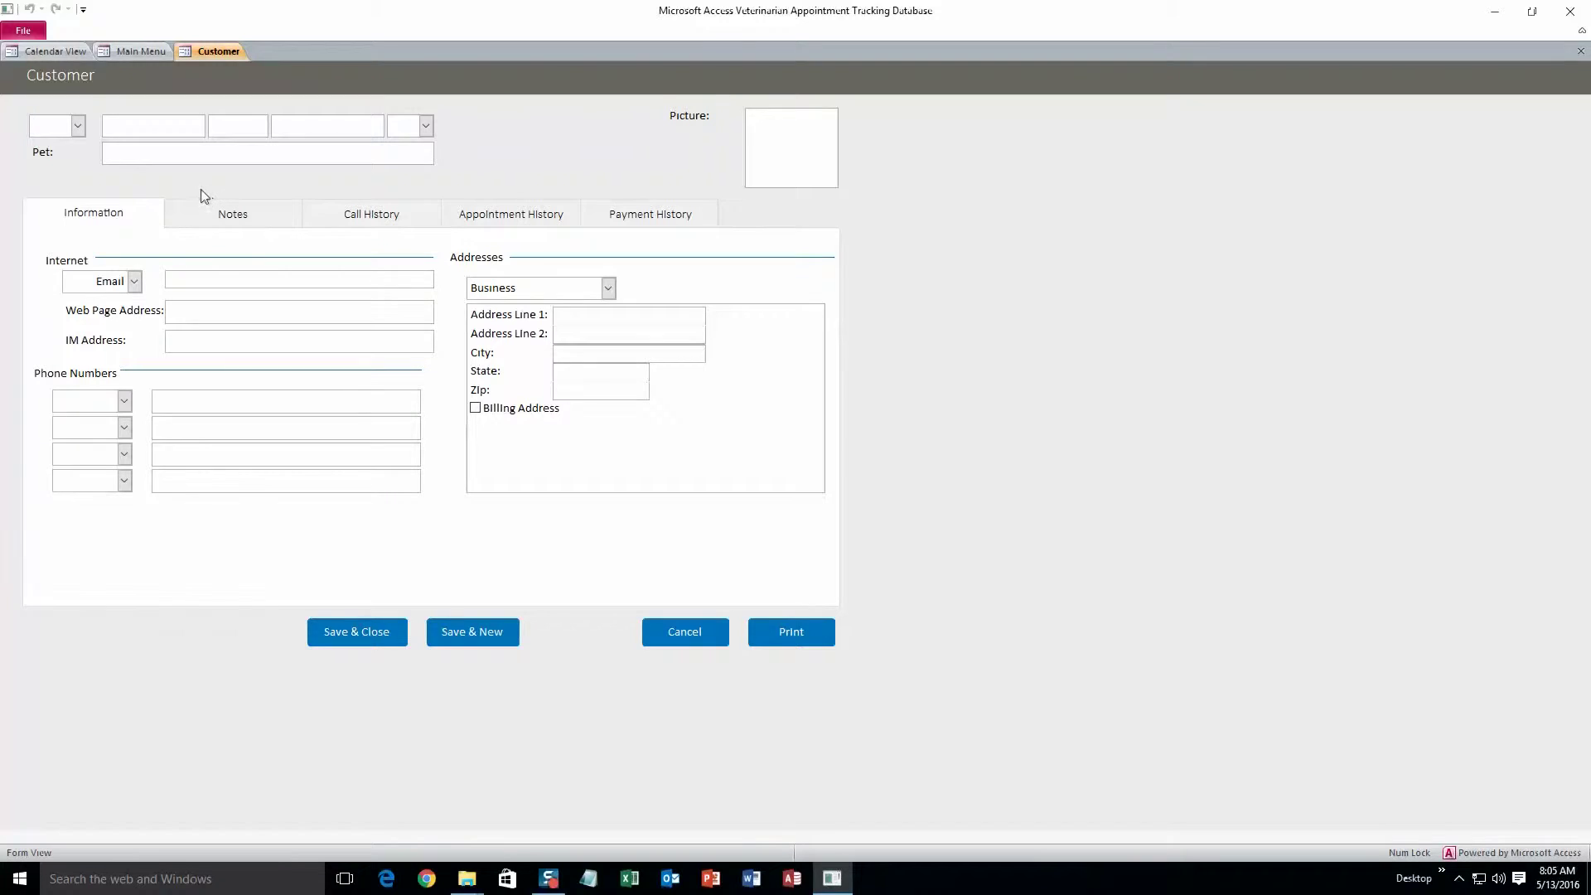
pyautogui.click(161, 130)
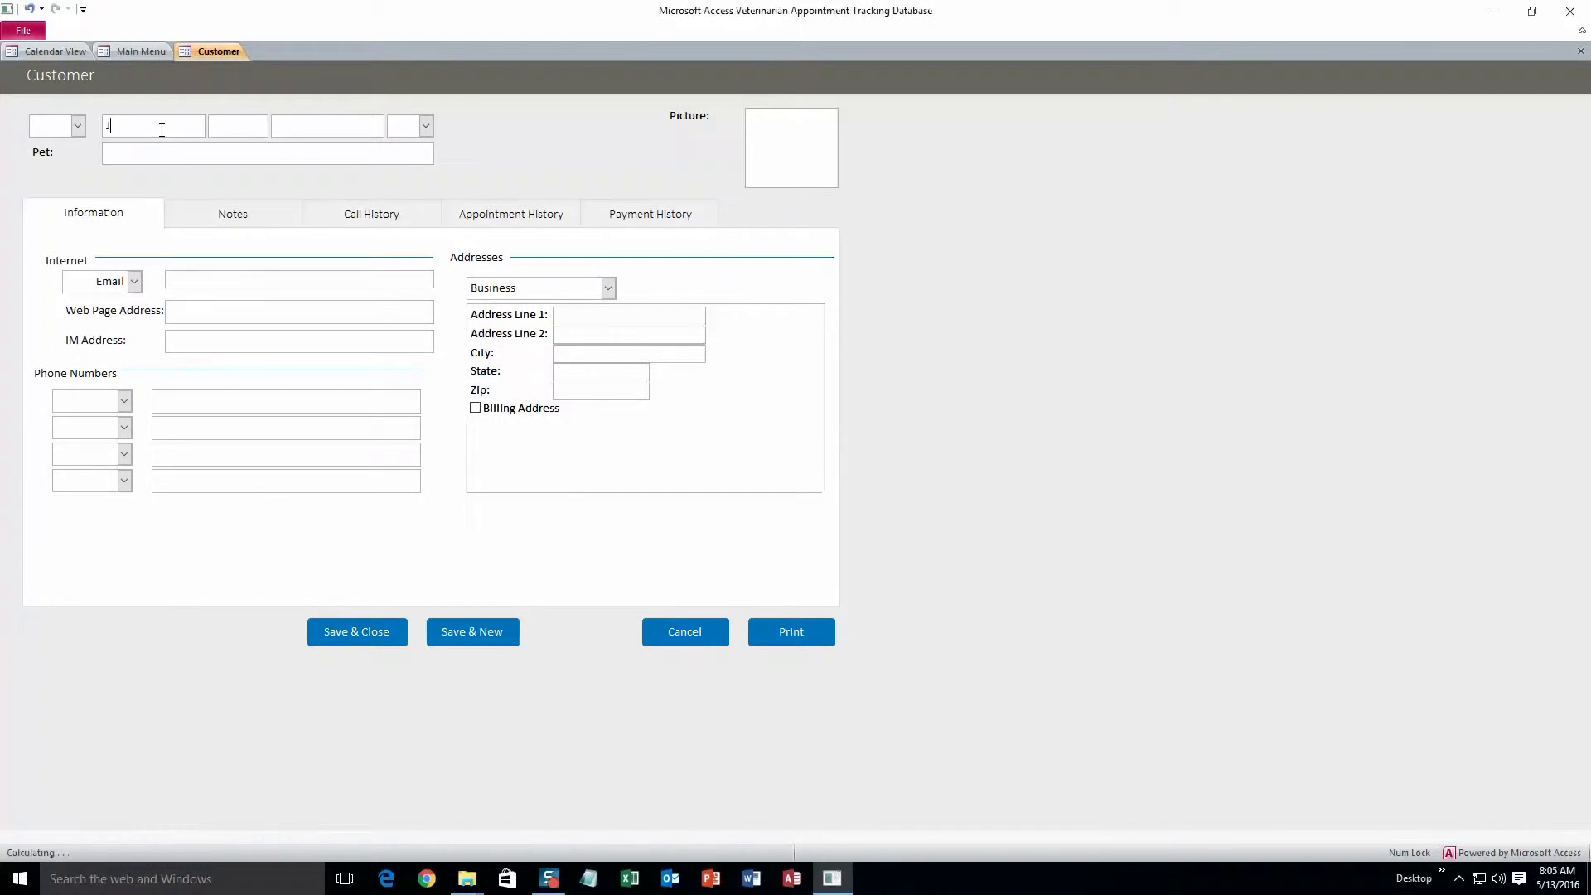
pyautogui.write('John')
pyautogui.click(221, 122)
pyautogui.write('R')
pyautogui.click(282, 125)
pyautogui.write('Smith')
pyautogui.click(263, 155)
pyautogui.write('Reggie')
# Fill in the customer's e-mail address and an Assistant-type phone number
pyautogui.click(264, 276)
pyautogui.write('te')
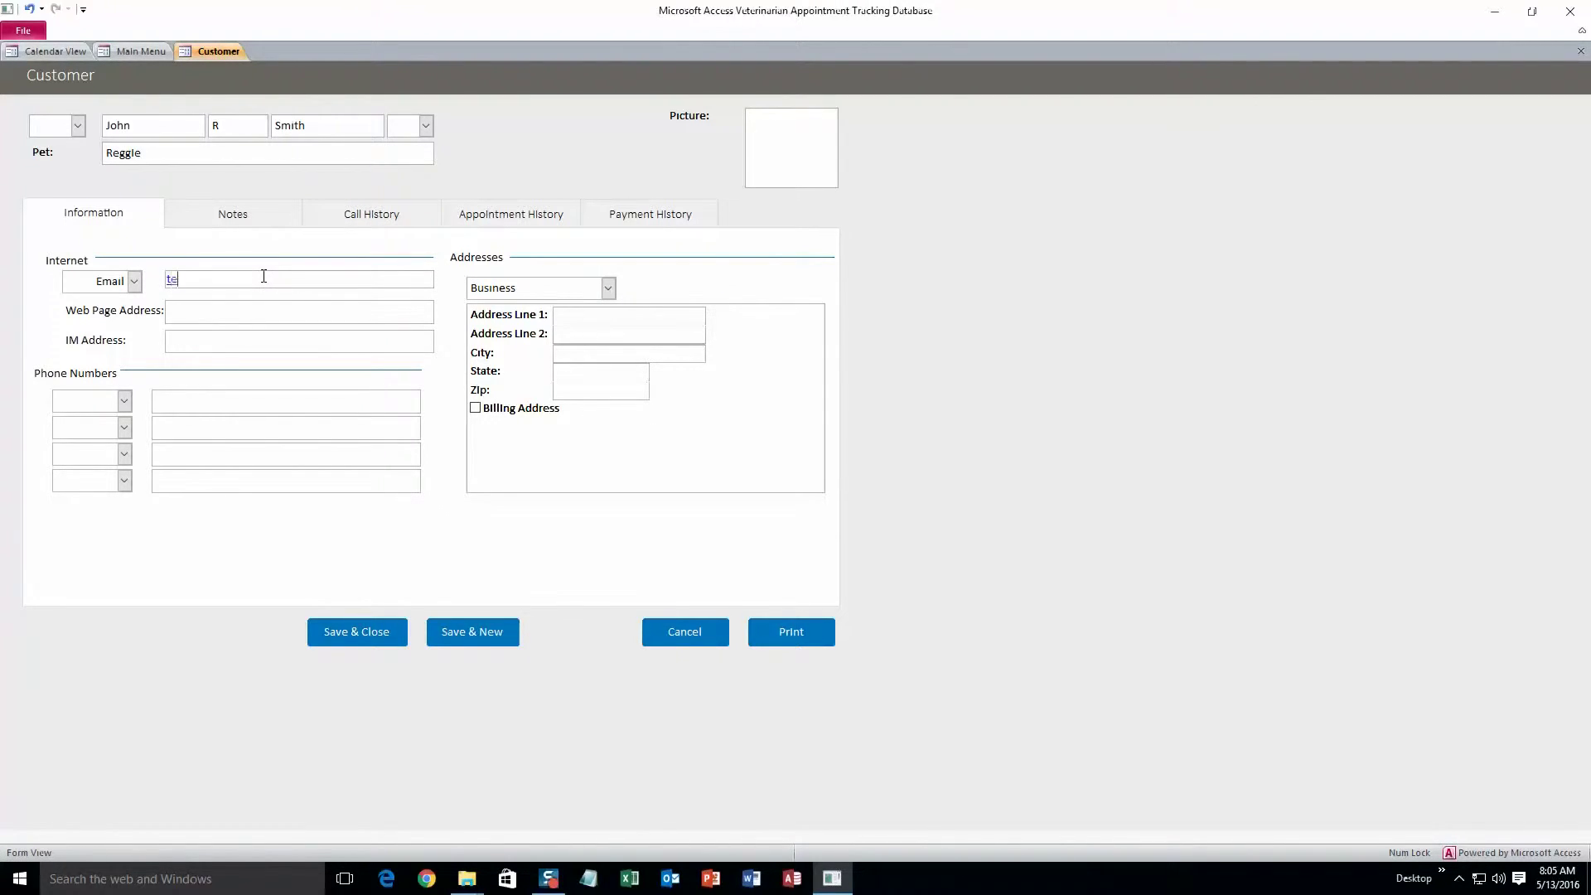
pyautogui.write('st@test.com')
pyautogui.click(126, 402)
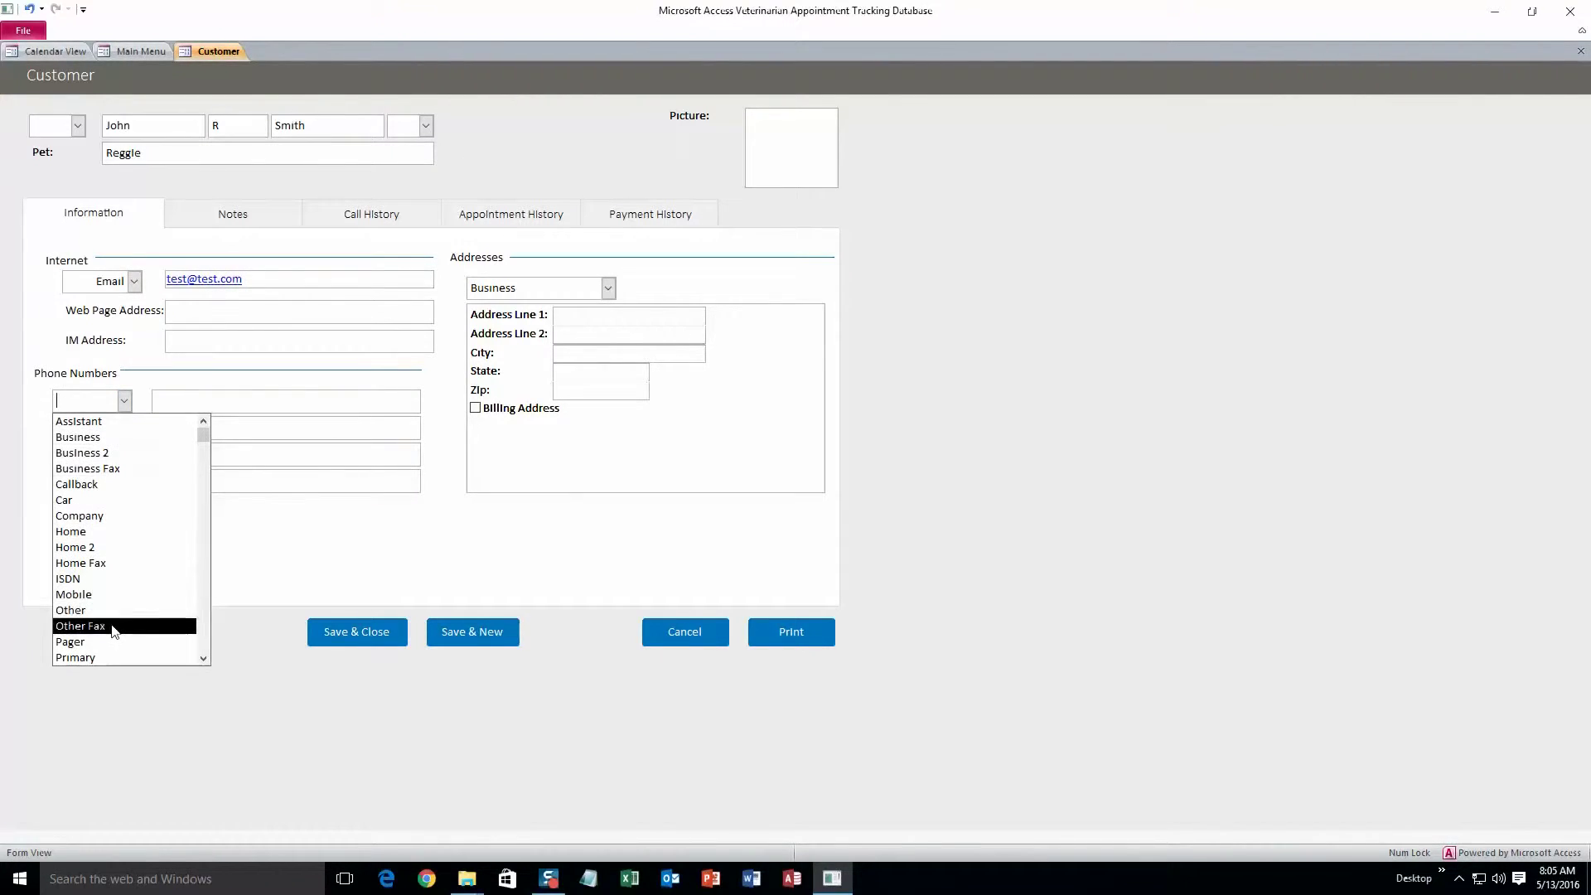
pyautogui.click(129, 425)
pyautogui.click(160, 402)
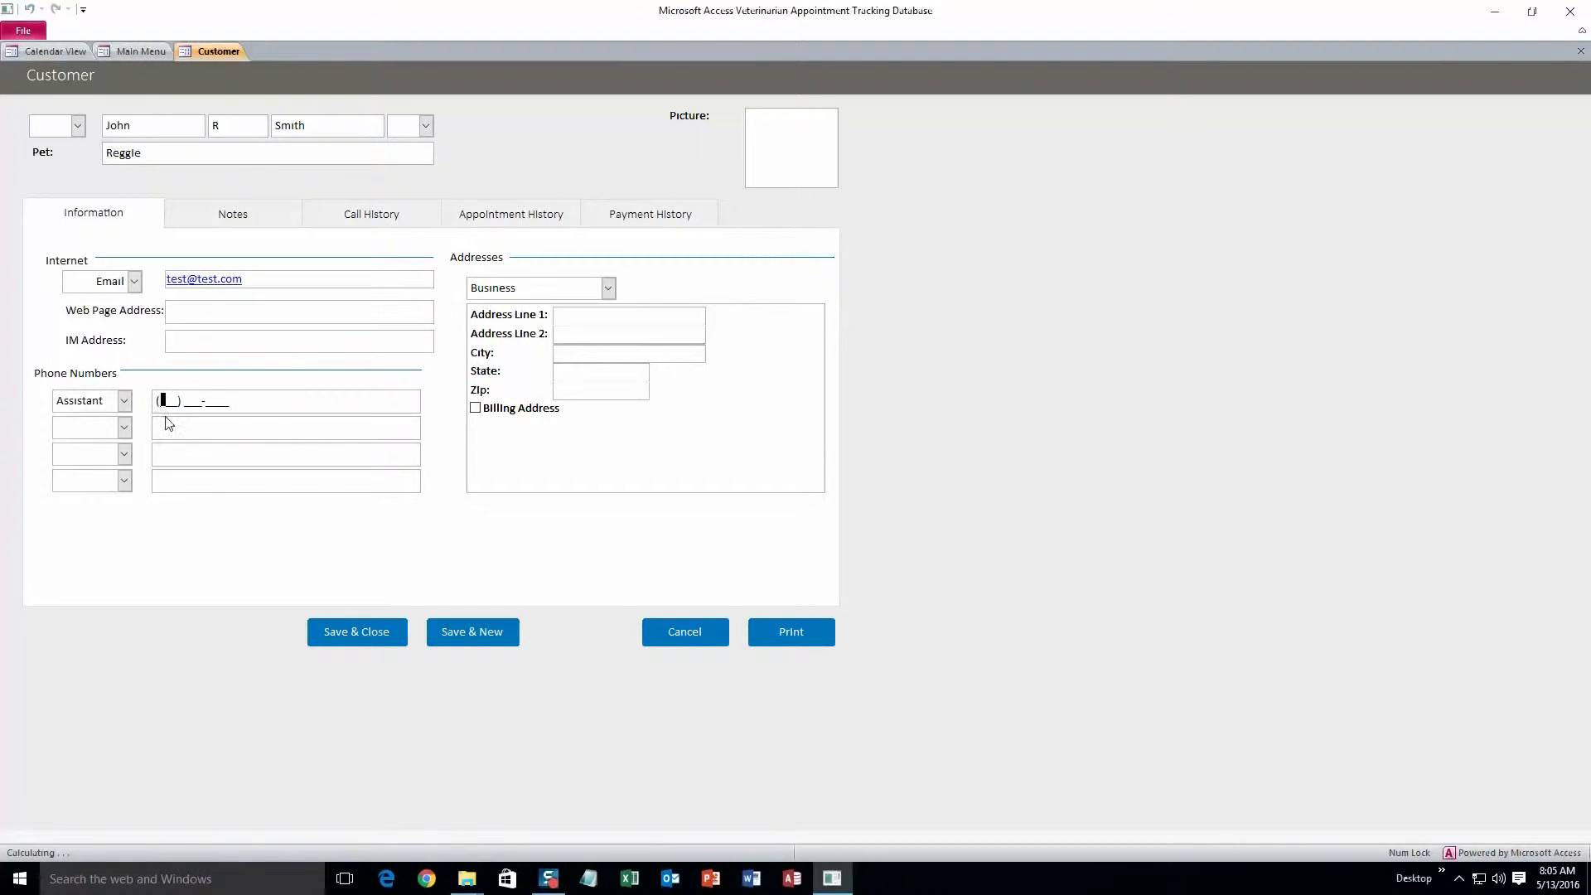
pyautogui.write('555) 555-5555')
# Review the customer's Notes, Call History, Appointment History and Payment History tabs
pyautogui.click(275, 217)
pyautogui.click(359, 221)
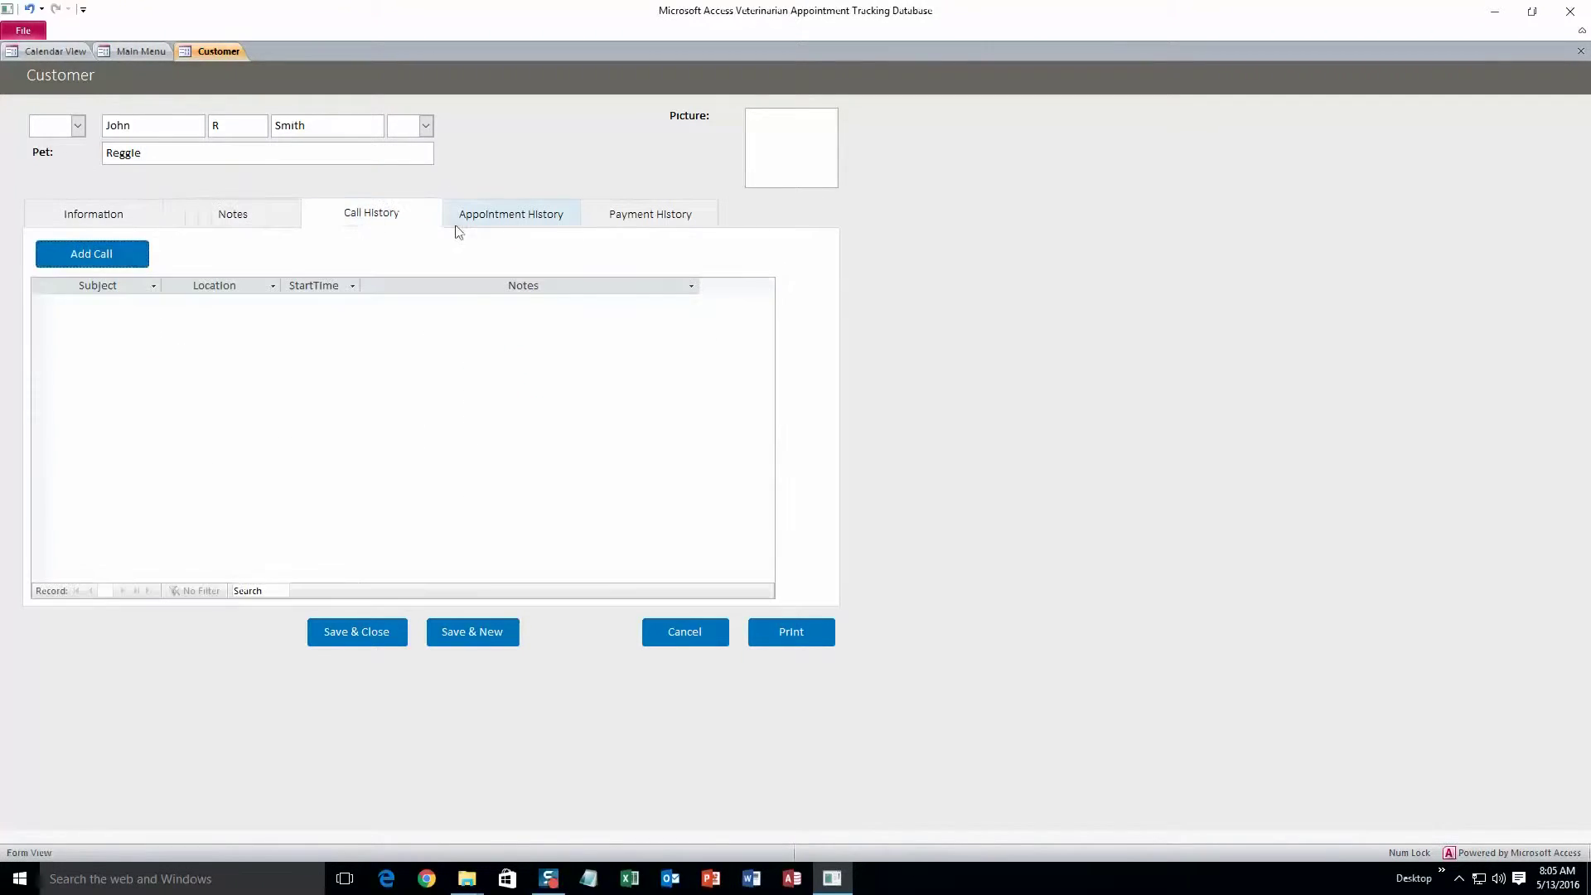
pyautogui.click(468, 222)
pyautogui.click(611, 219)
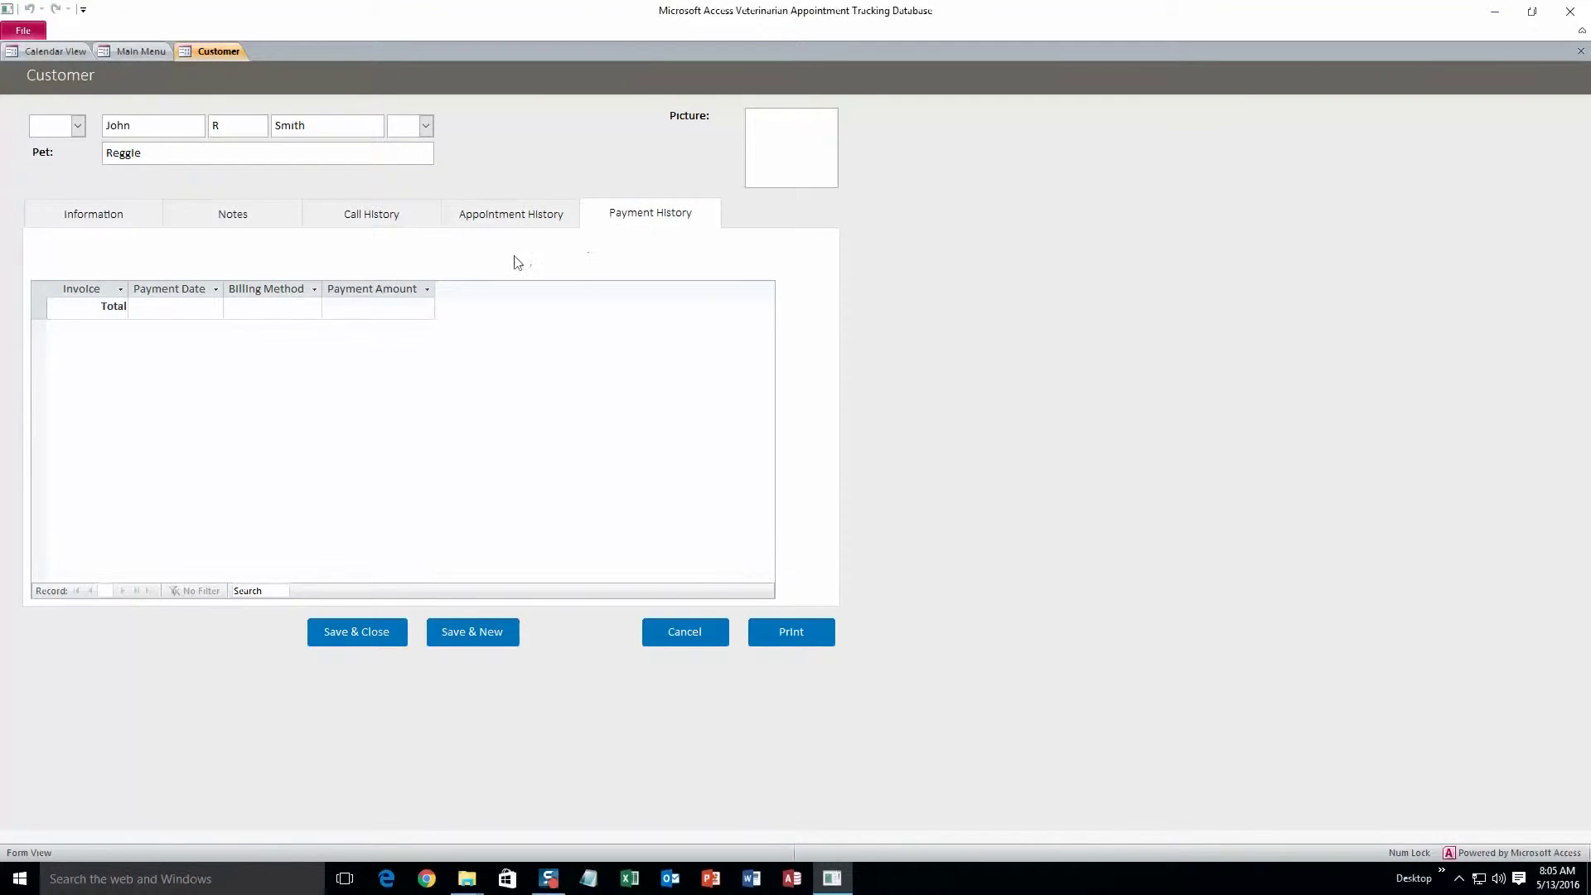
pyautogui.click(259, 215)
pyautogui.click(142, 213)
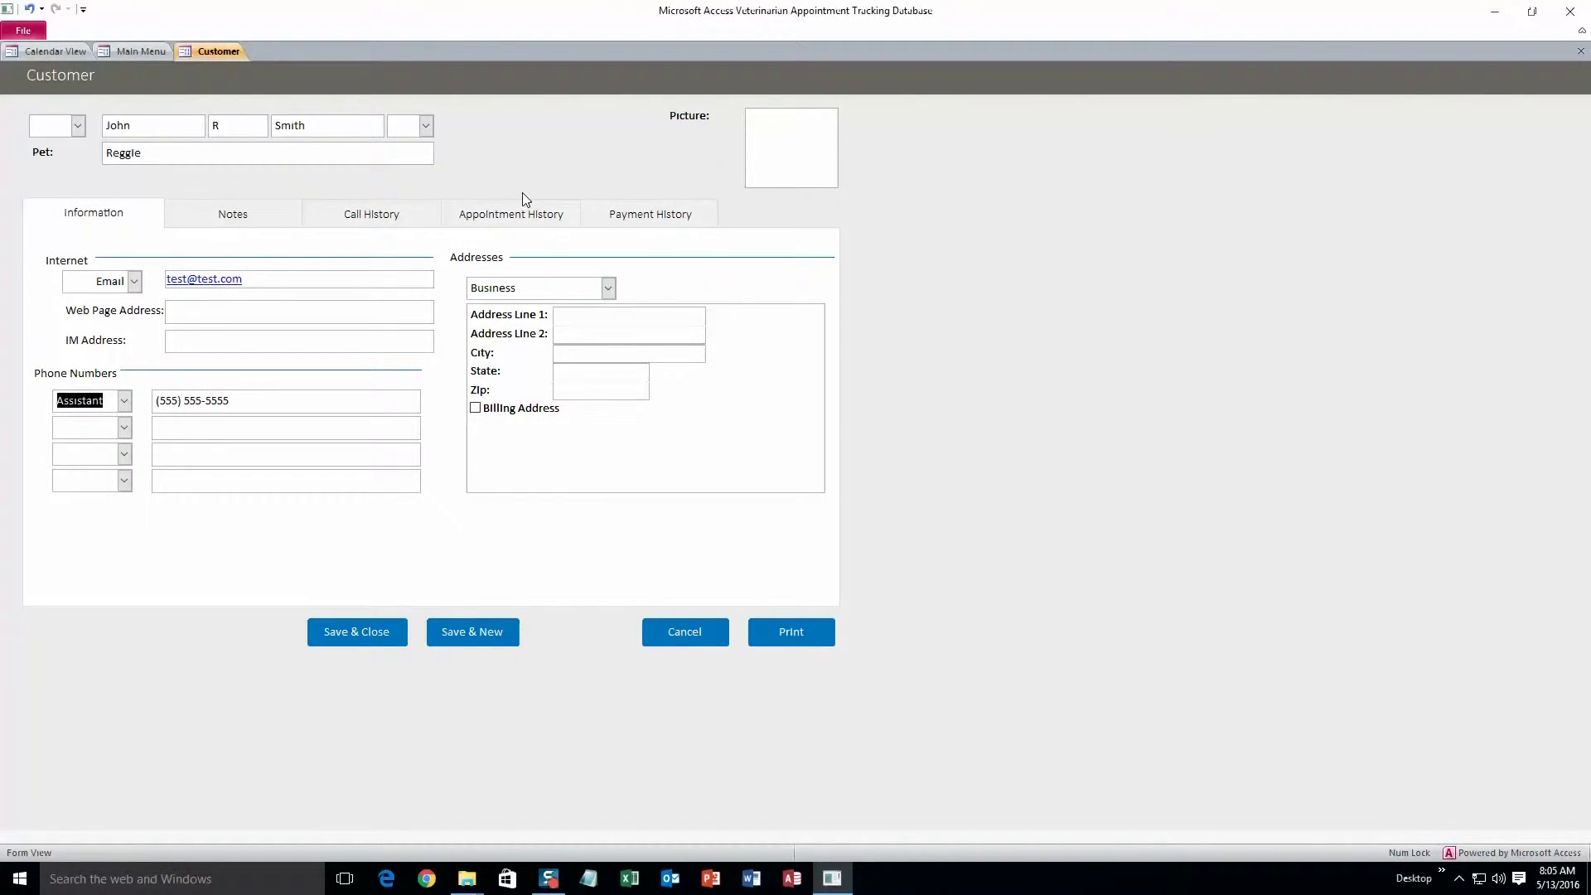
# Open Manage Attachments for the picture, cancel without attaching, and Save & New the customer
pyautogui.click(782, 147)
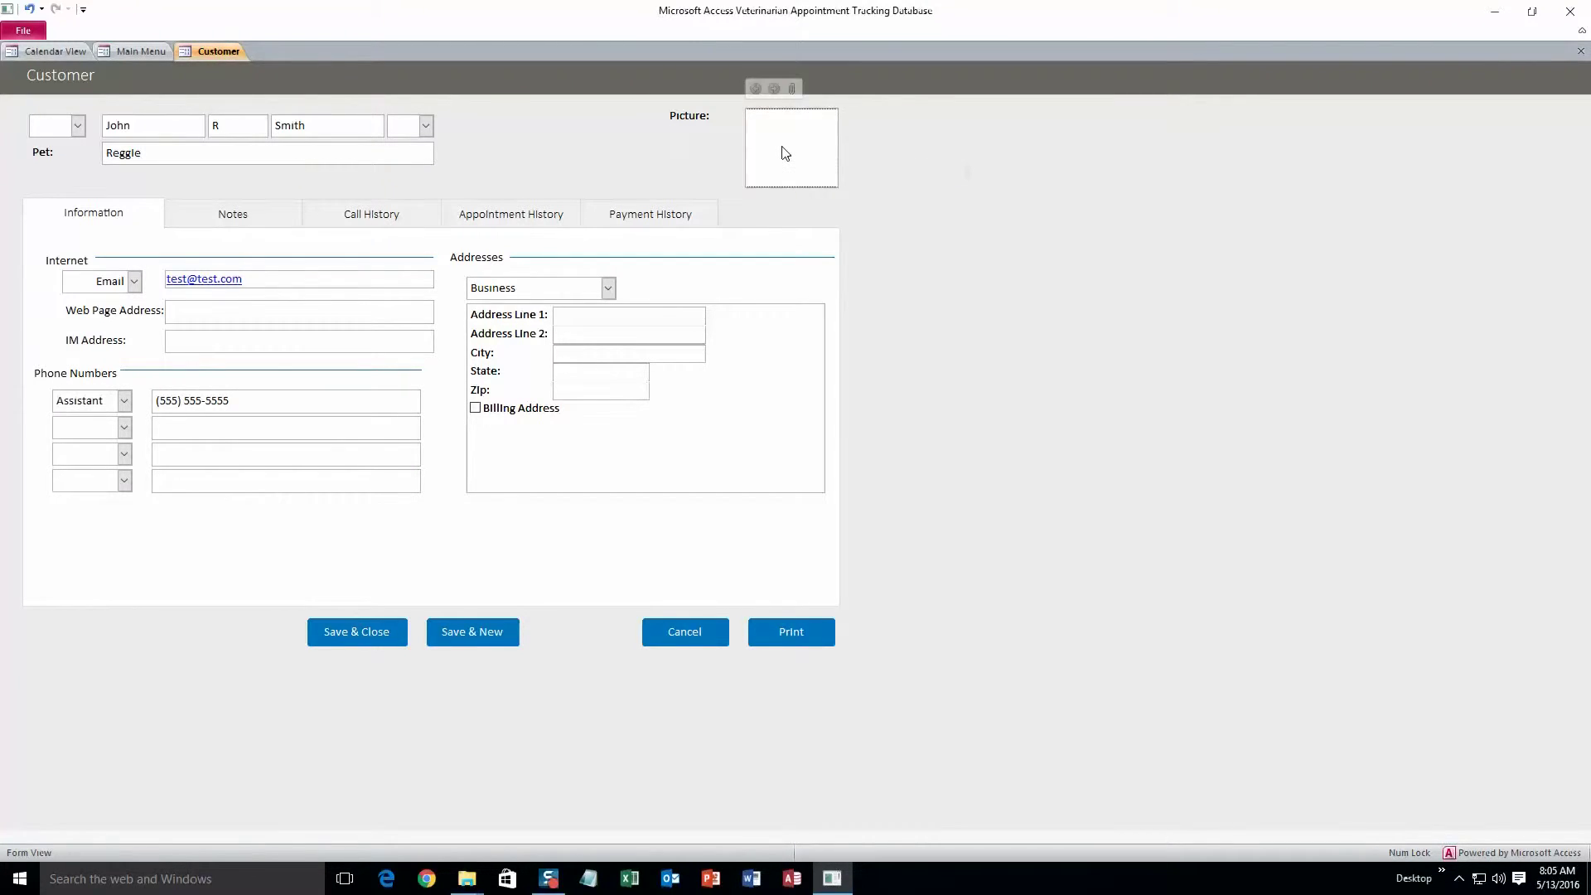
pyautogui.click(793, 90)
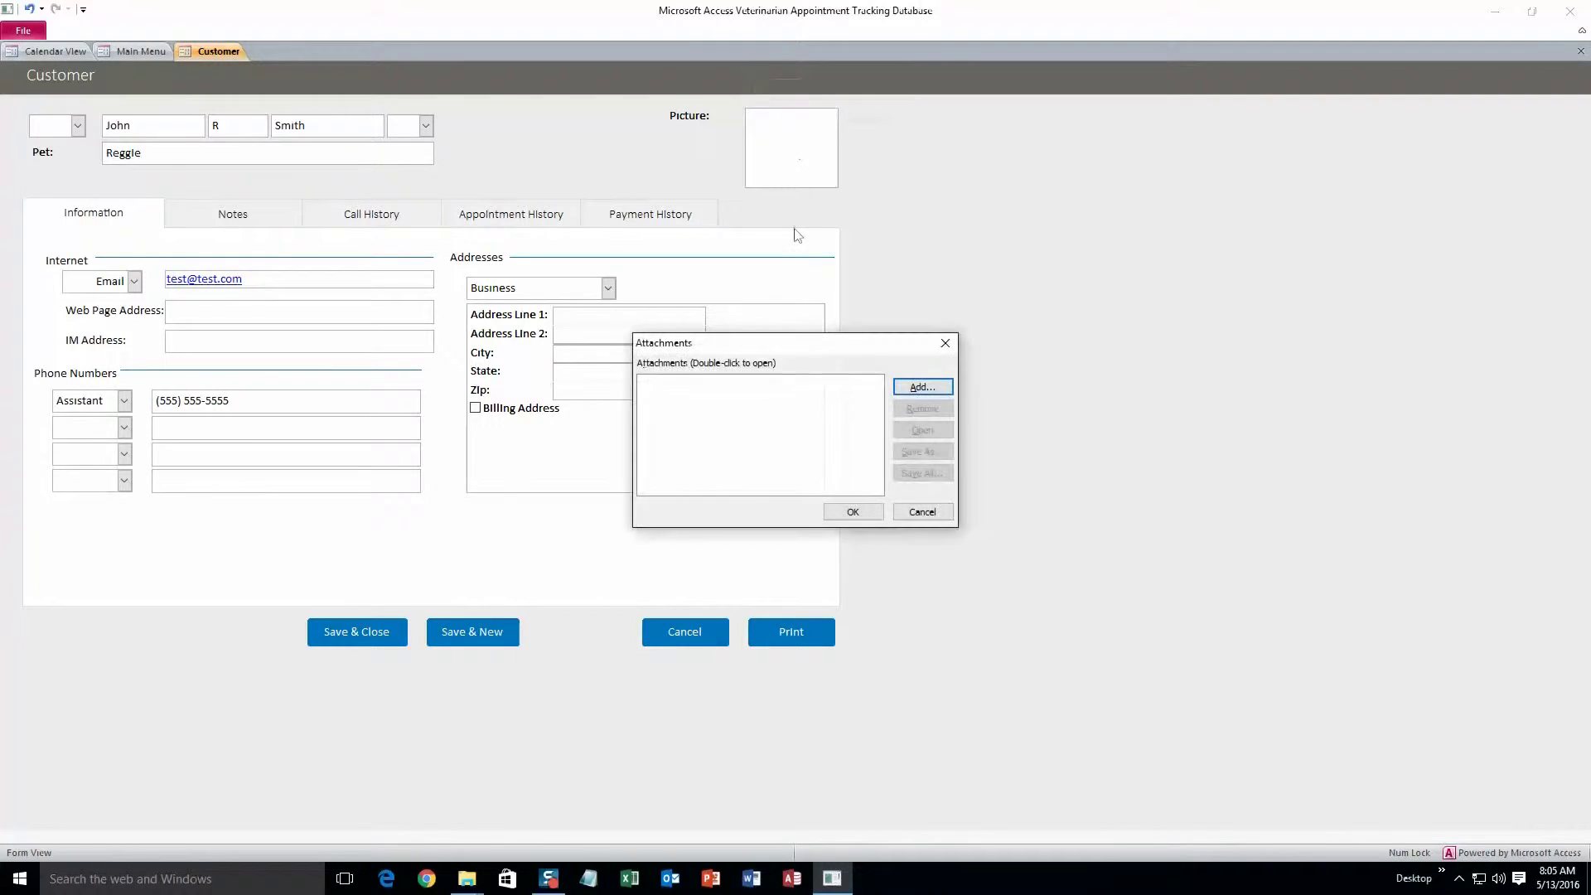
pyautogui.click(901, 389)
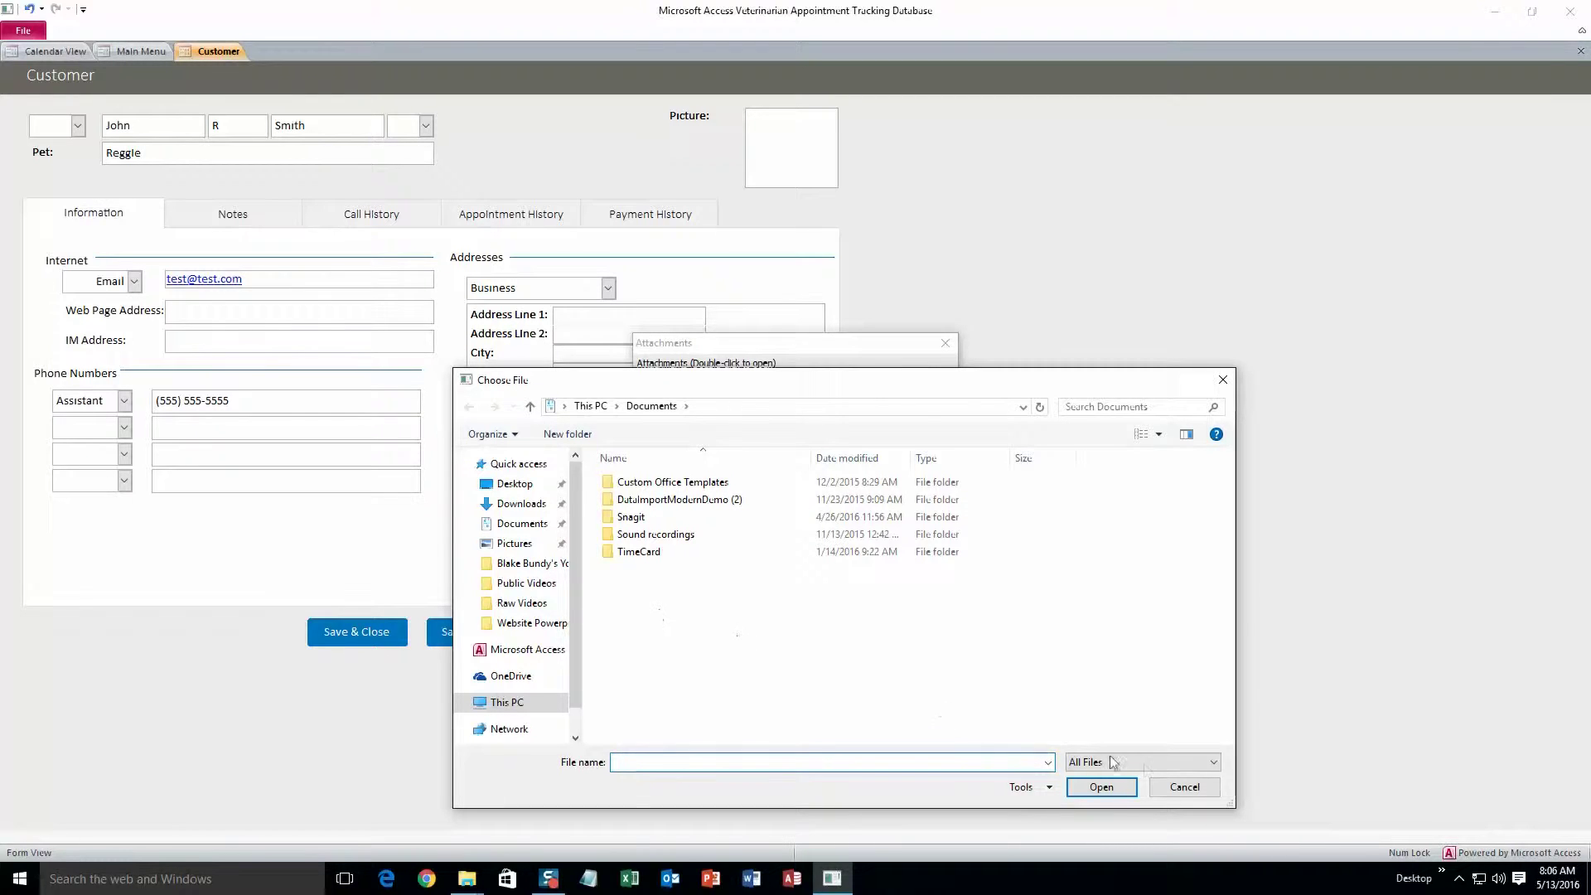
pyautogui.click(1170, 792)
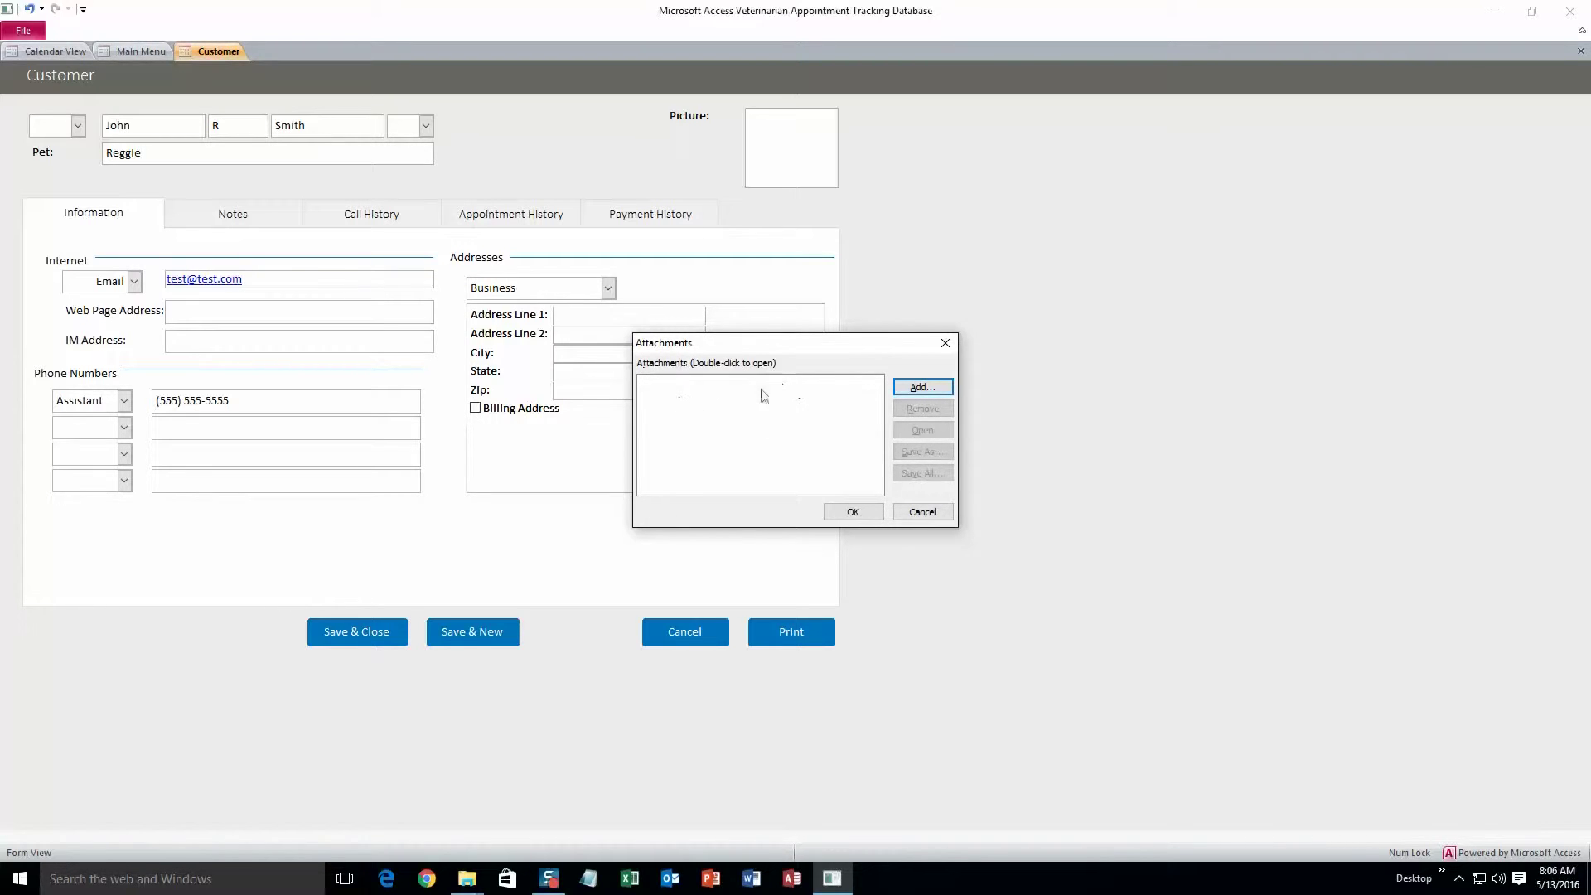
pyautogui.click(921, 511)
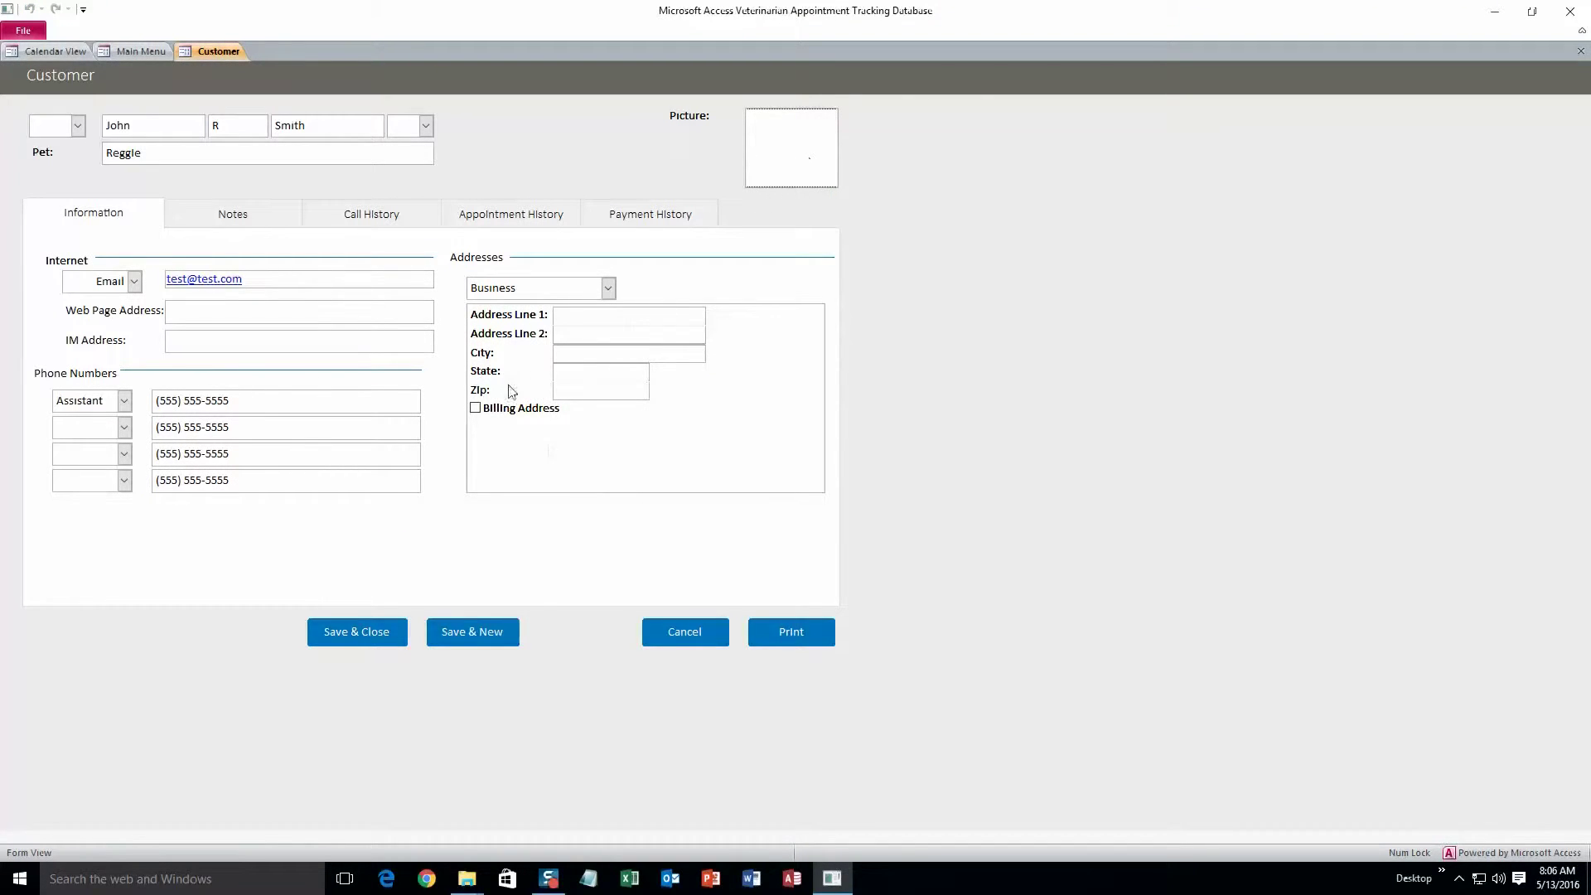
pyautogui.click(510, 634)
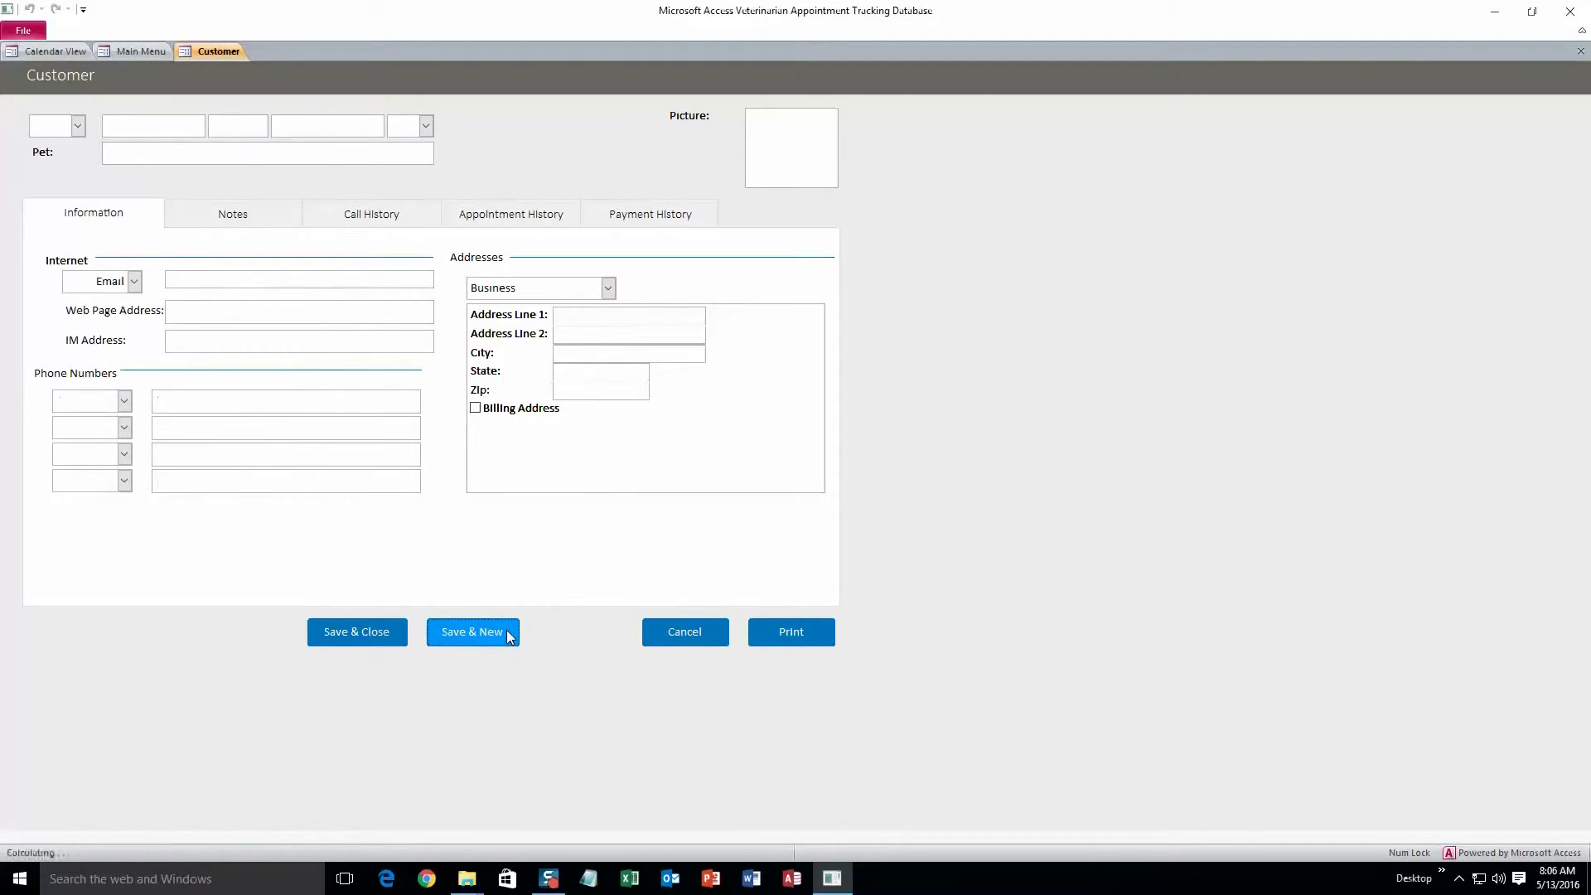
# Close the blank customer form and search customers for pet name Reggie
pyautogui.click(401, 633)
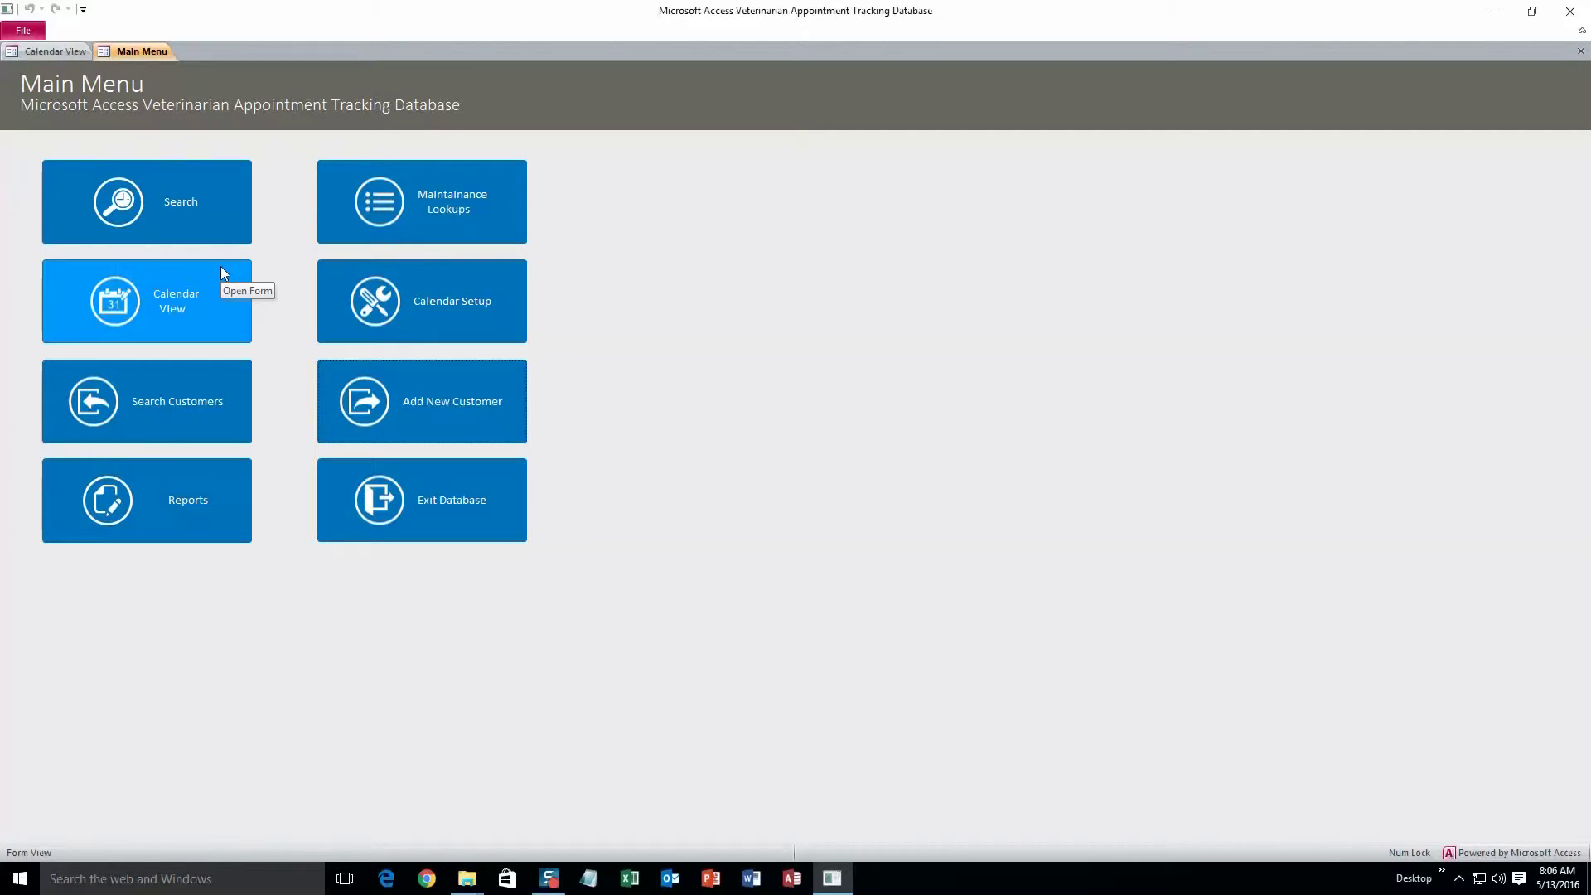
pyautogui.click(176, 431)
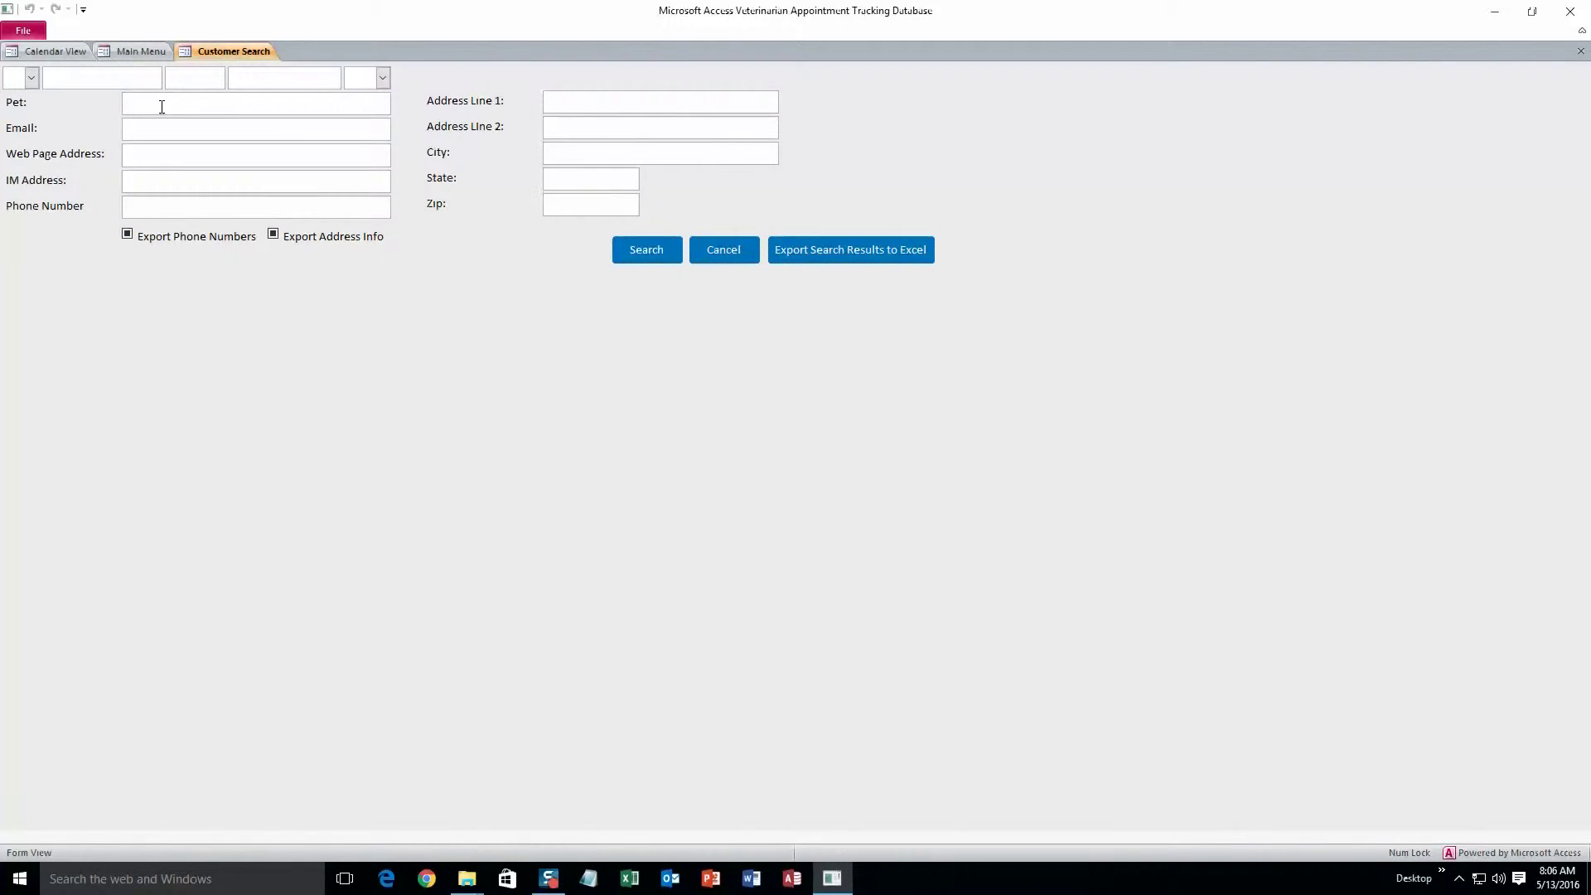
pyautogui.write('Reggie')
pyautogui.click(640, 250)
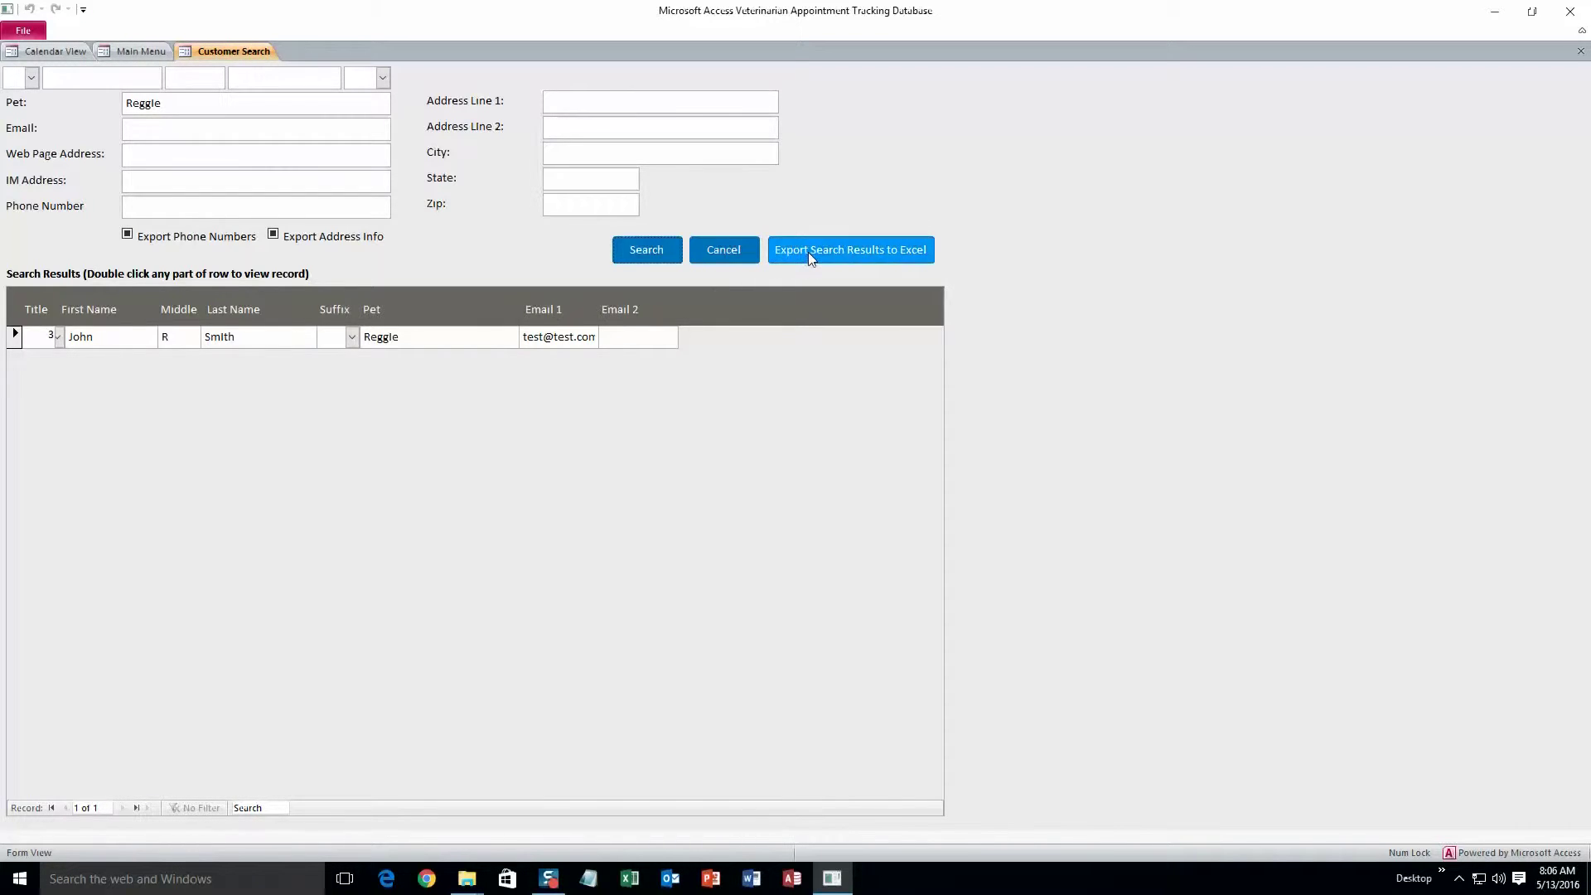
# Export the Reggie search results to Excel, close Excel, and open the matching customer's record
pyautogui.click(832, 247)
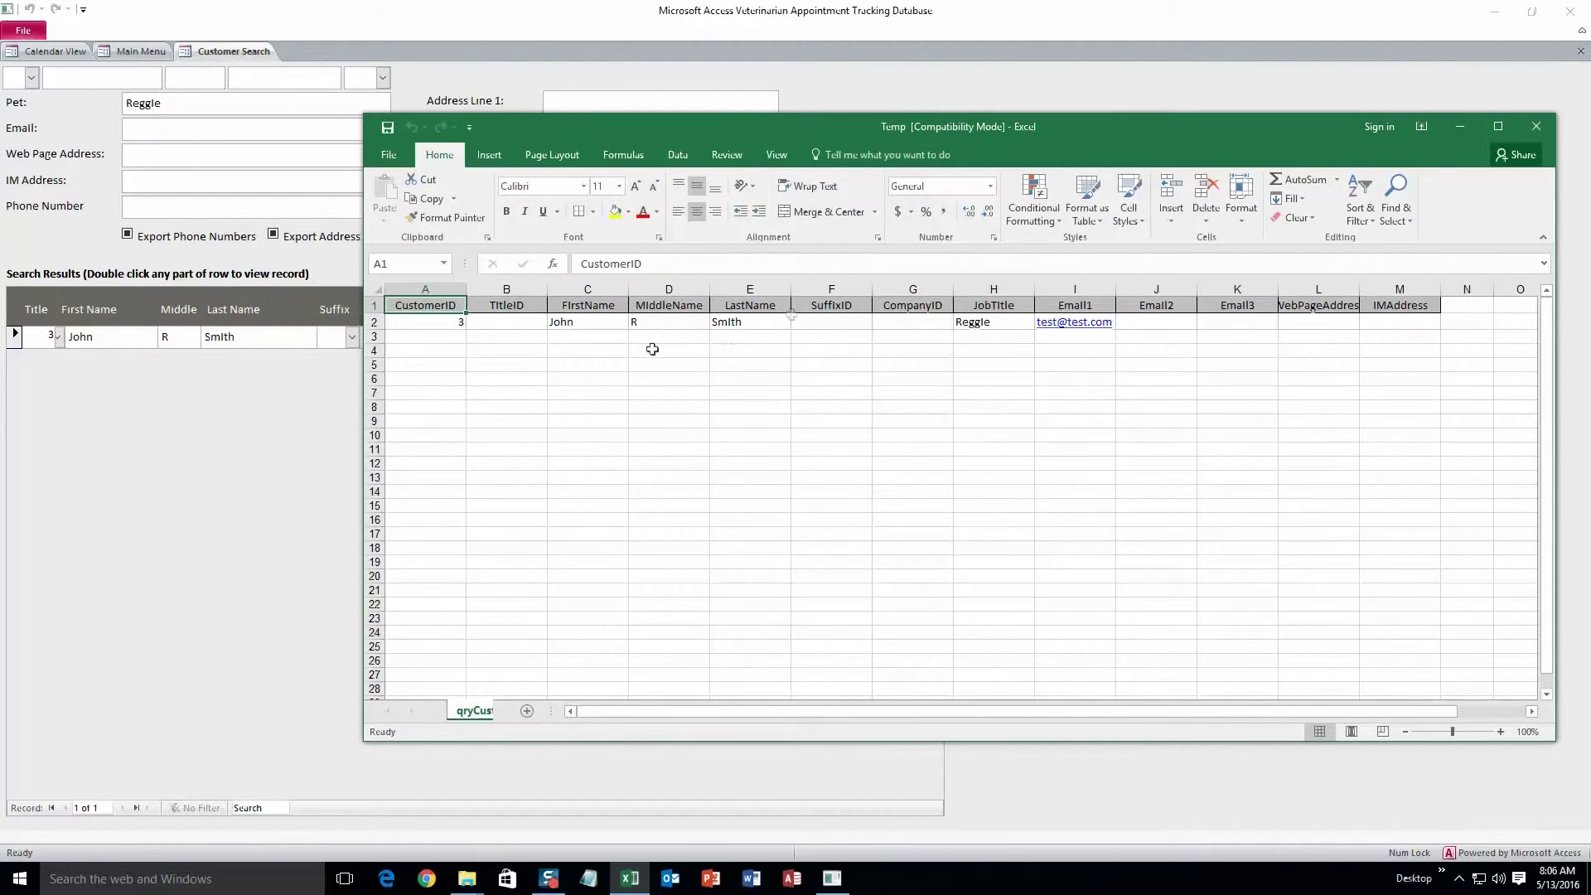
pyautogui.click(1535, 126)
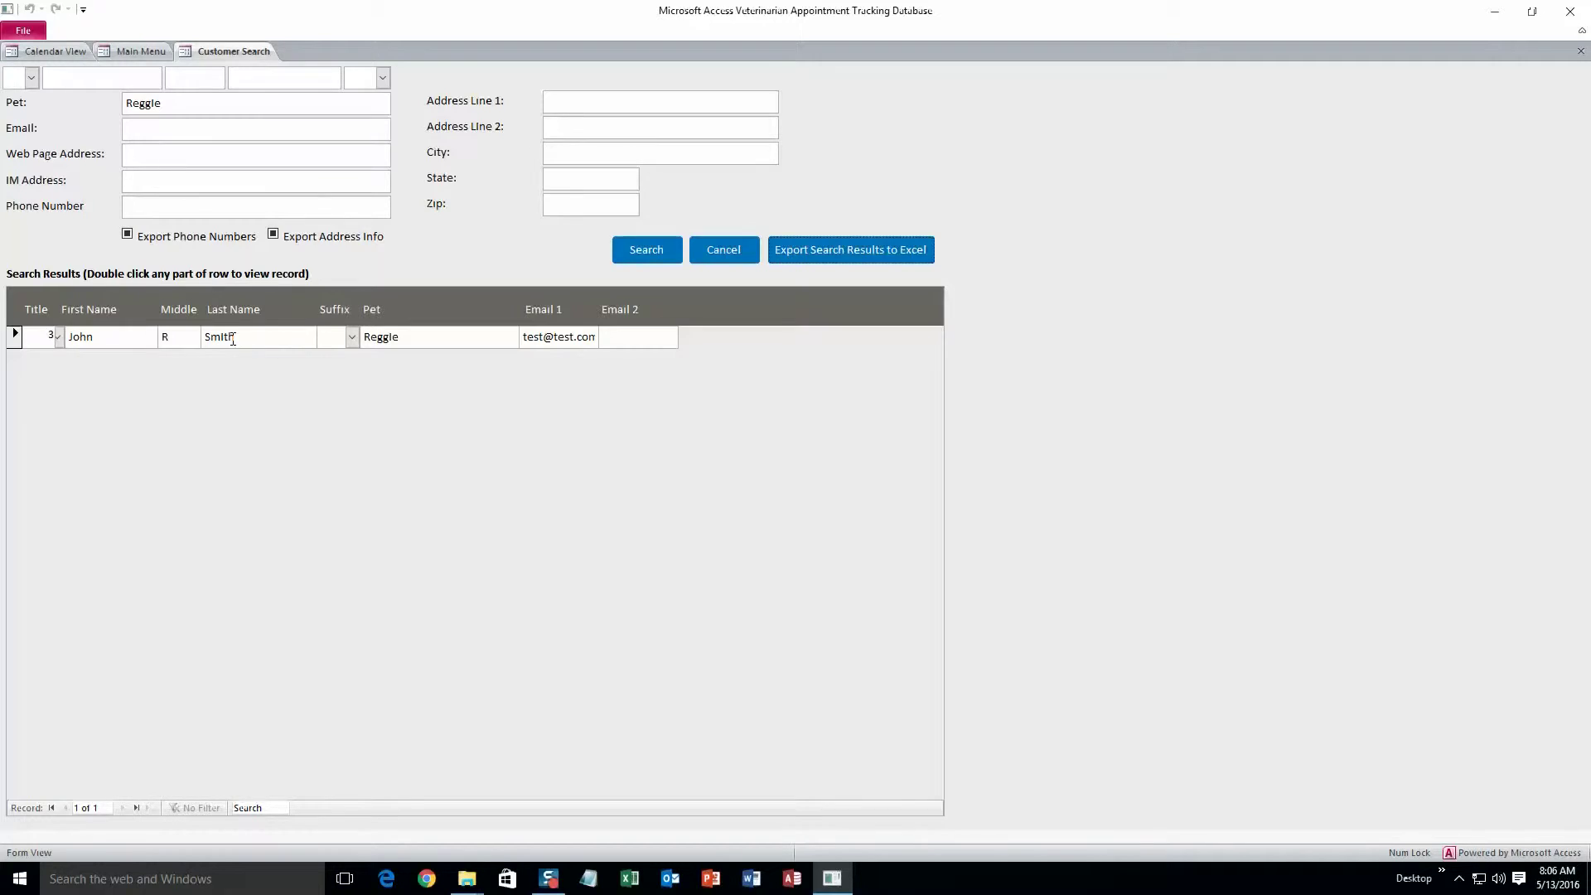
pyautogui.doubleClick(233, 339)
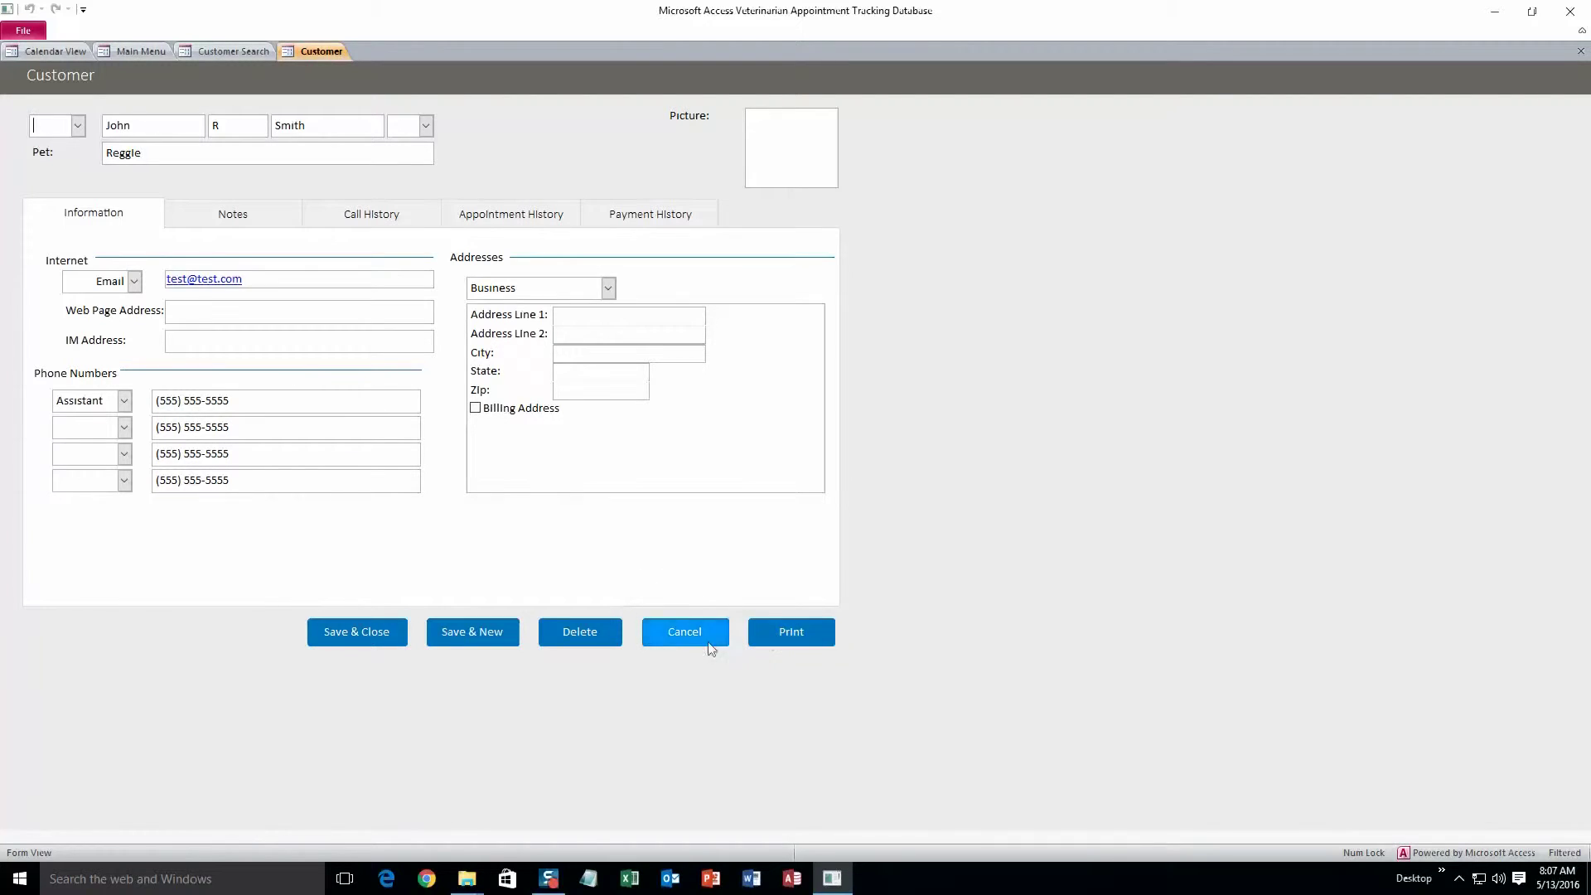
# Close the customer record and open Calendar View from the Main Menu, showing May 13 2016
pyautogui.click(392, 638)
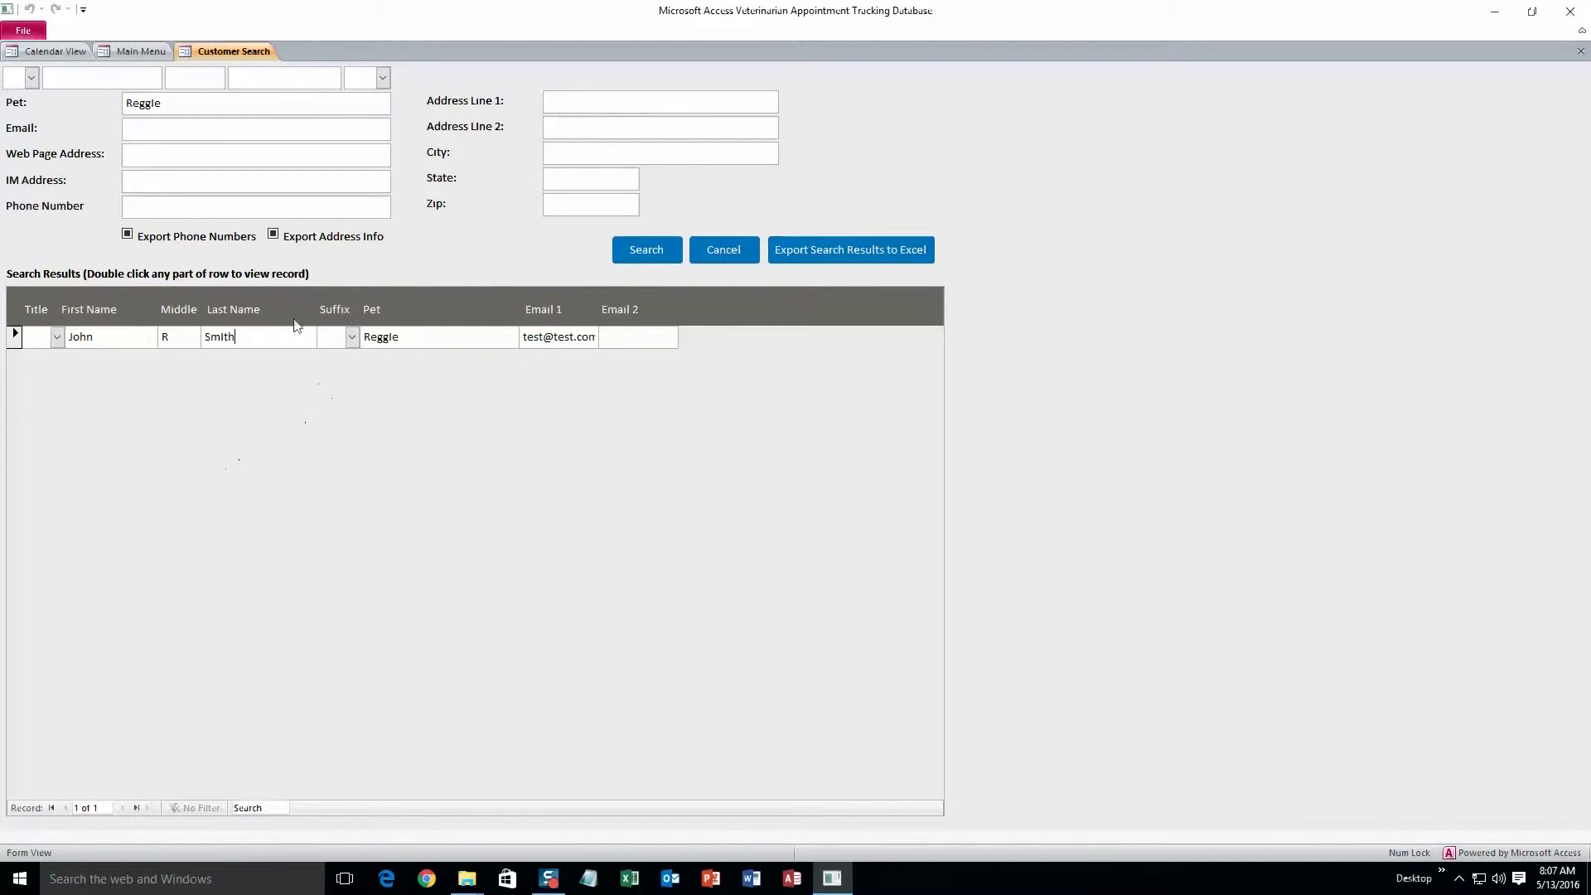
pyautogui.click(165, 53)
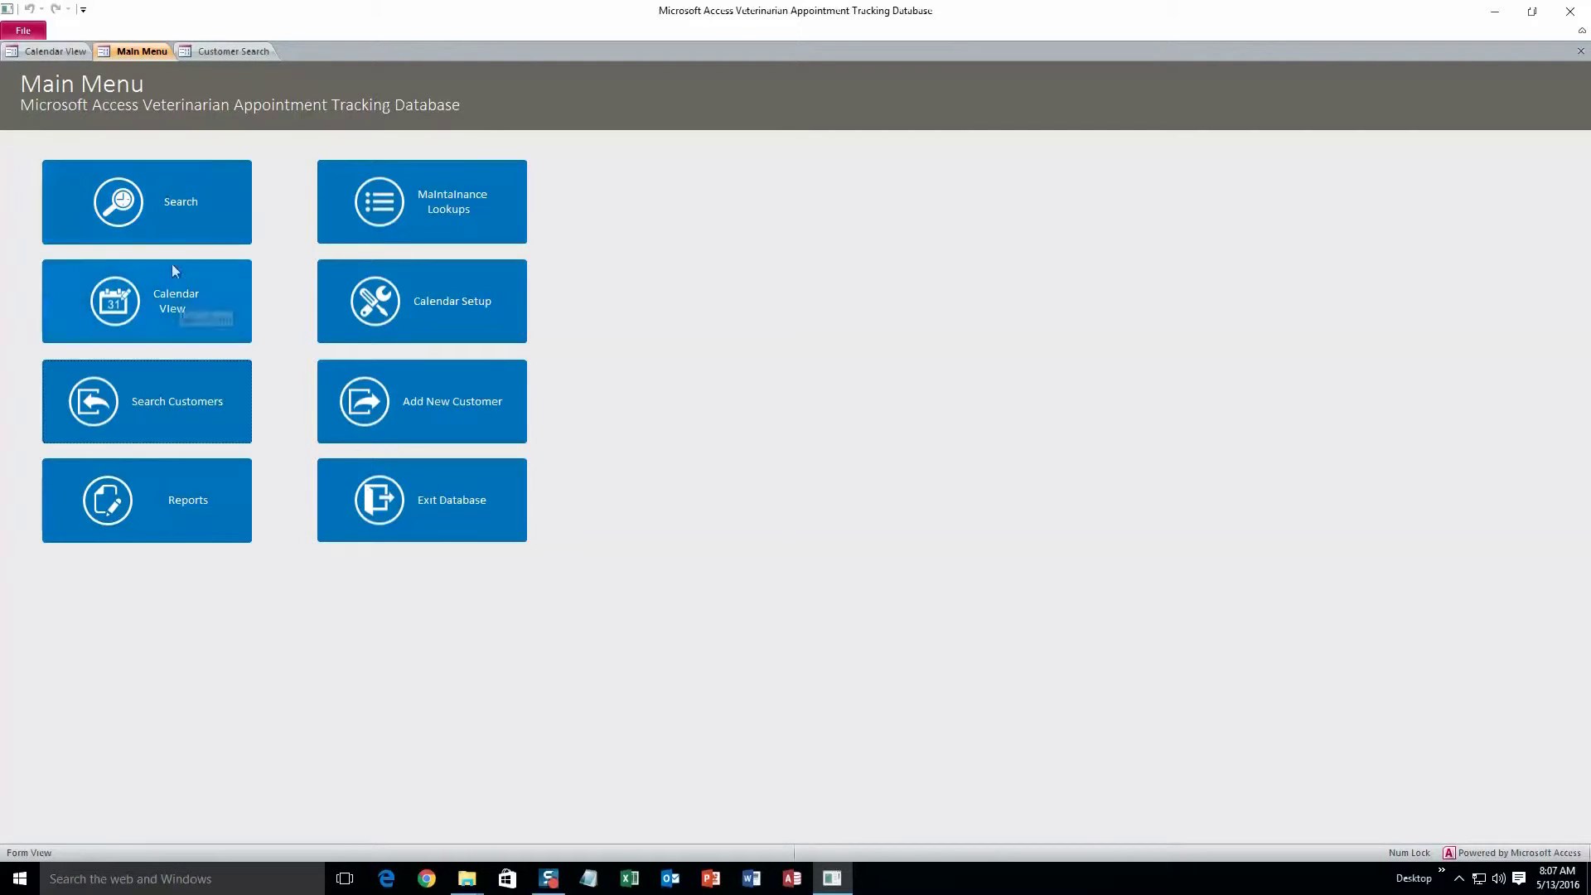
pyautogui.click(185, 320)
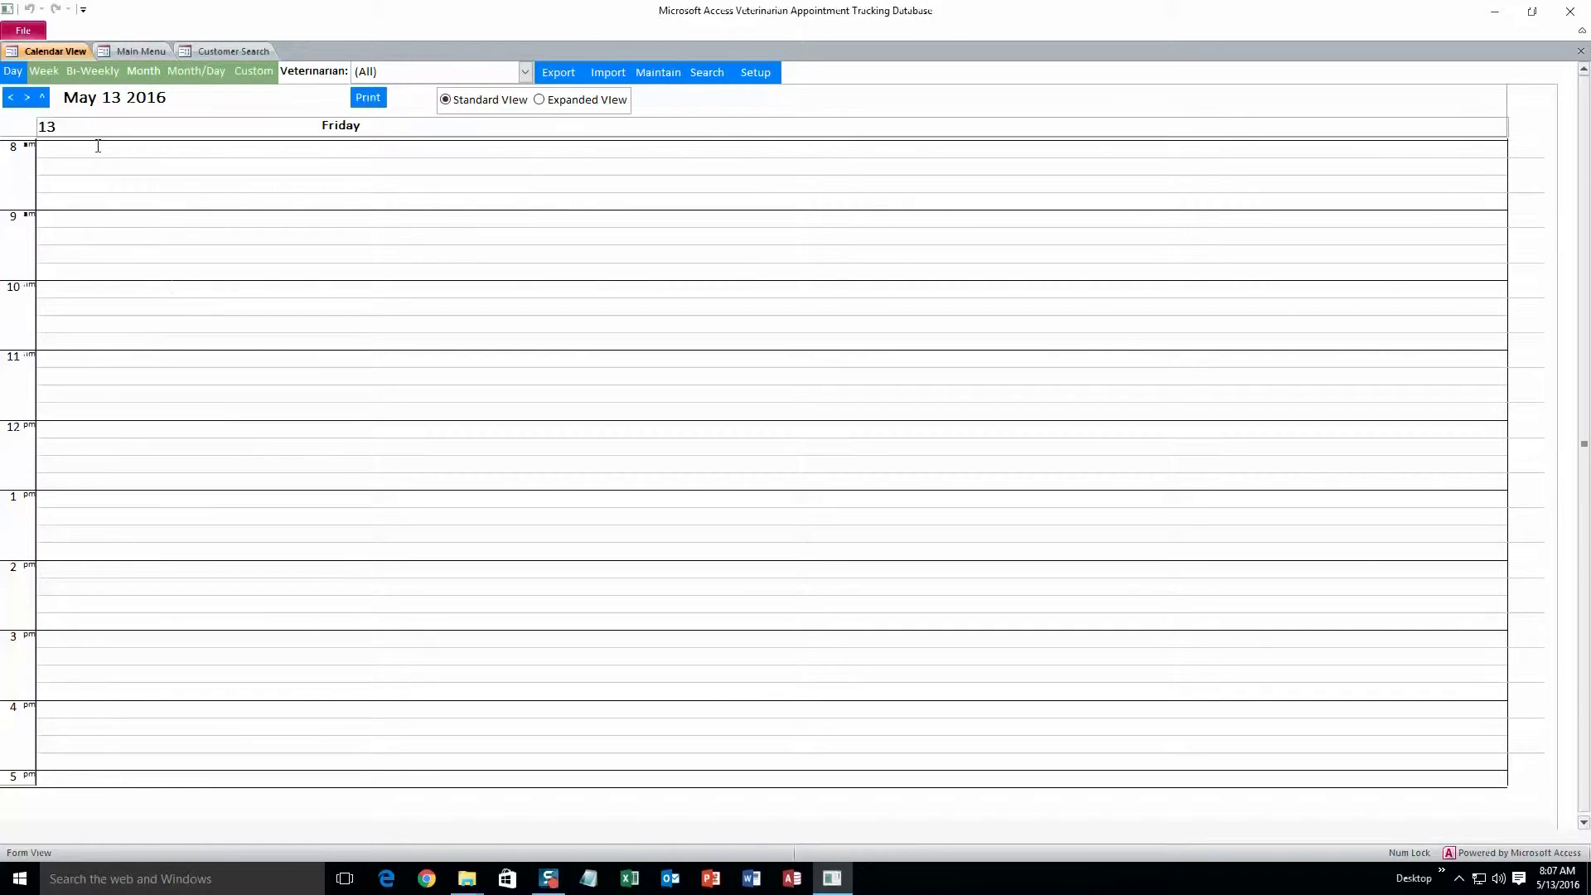
# Create a 9 am appointment for the customer with Veterinarian 1, General Check-up, Location 1
pyautogui.doubleClick(95, 217)
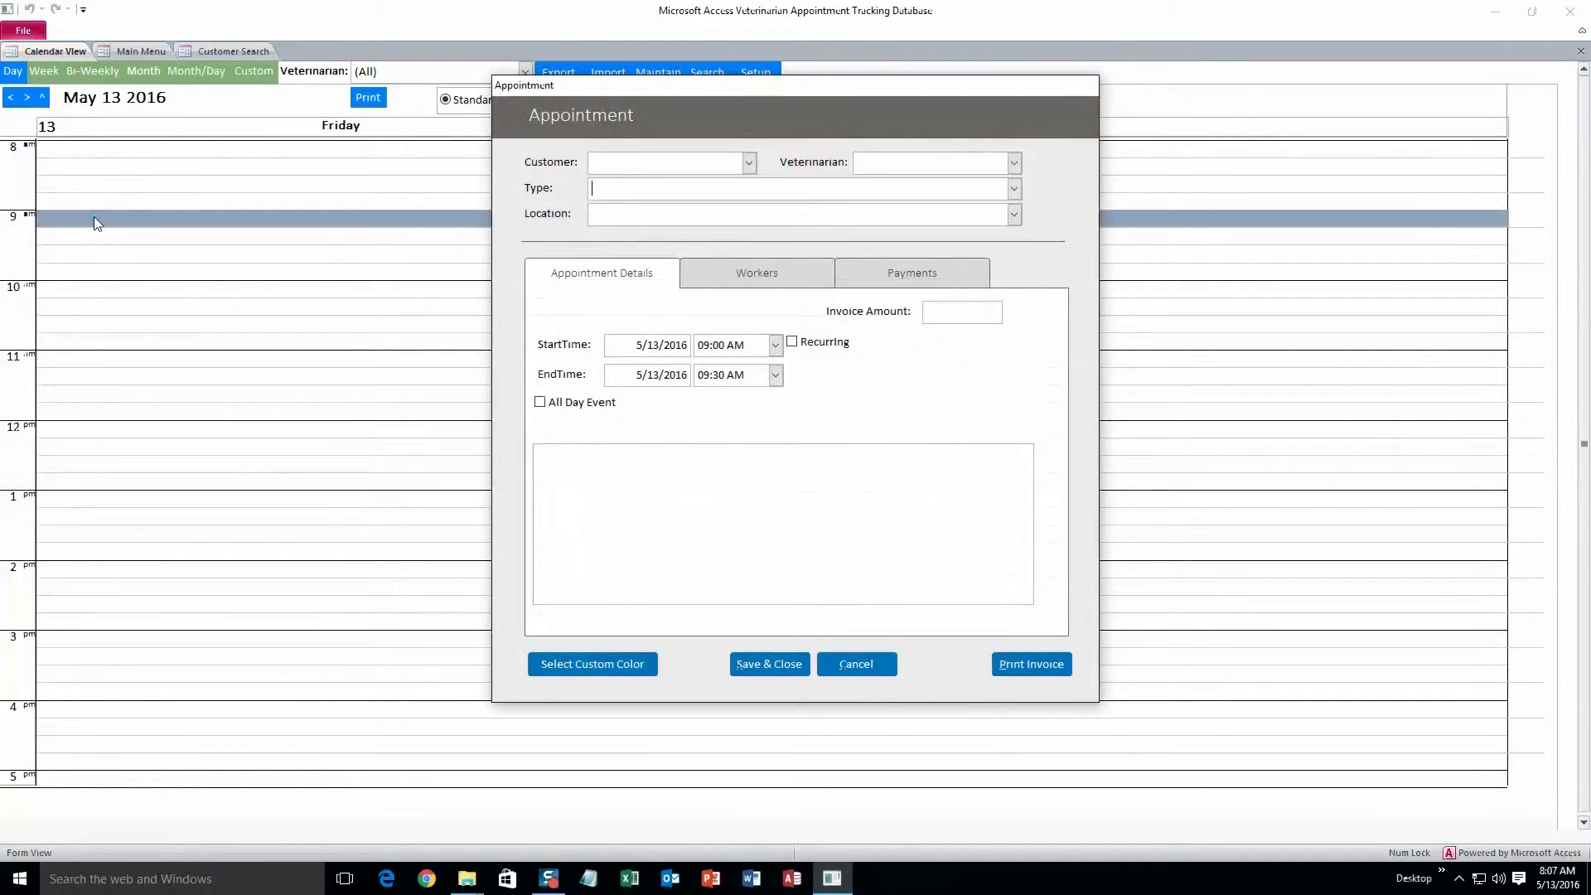
pyautogui.click(748, 163)
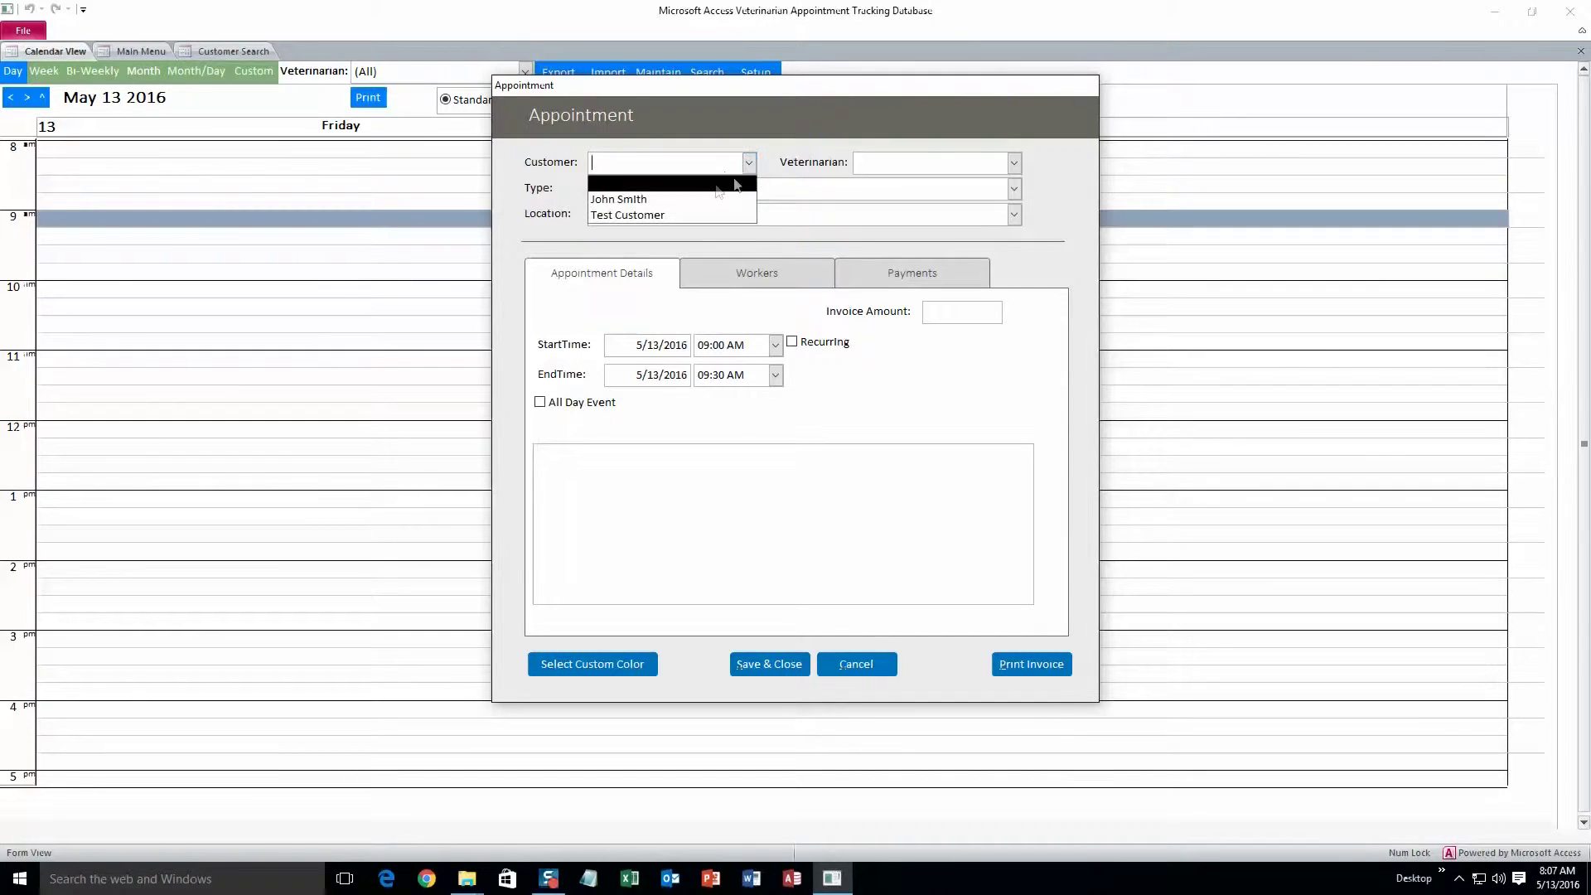
pyautogui.click(695, 195)
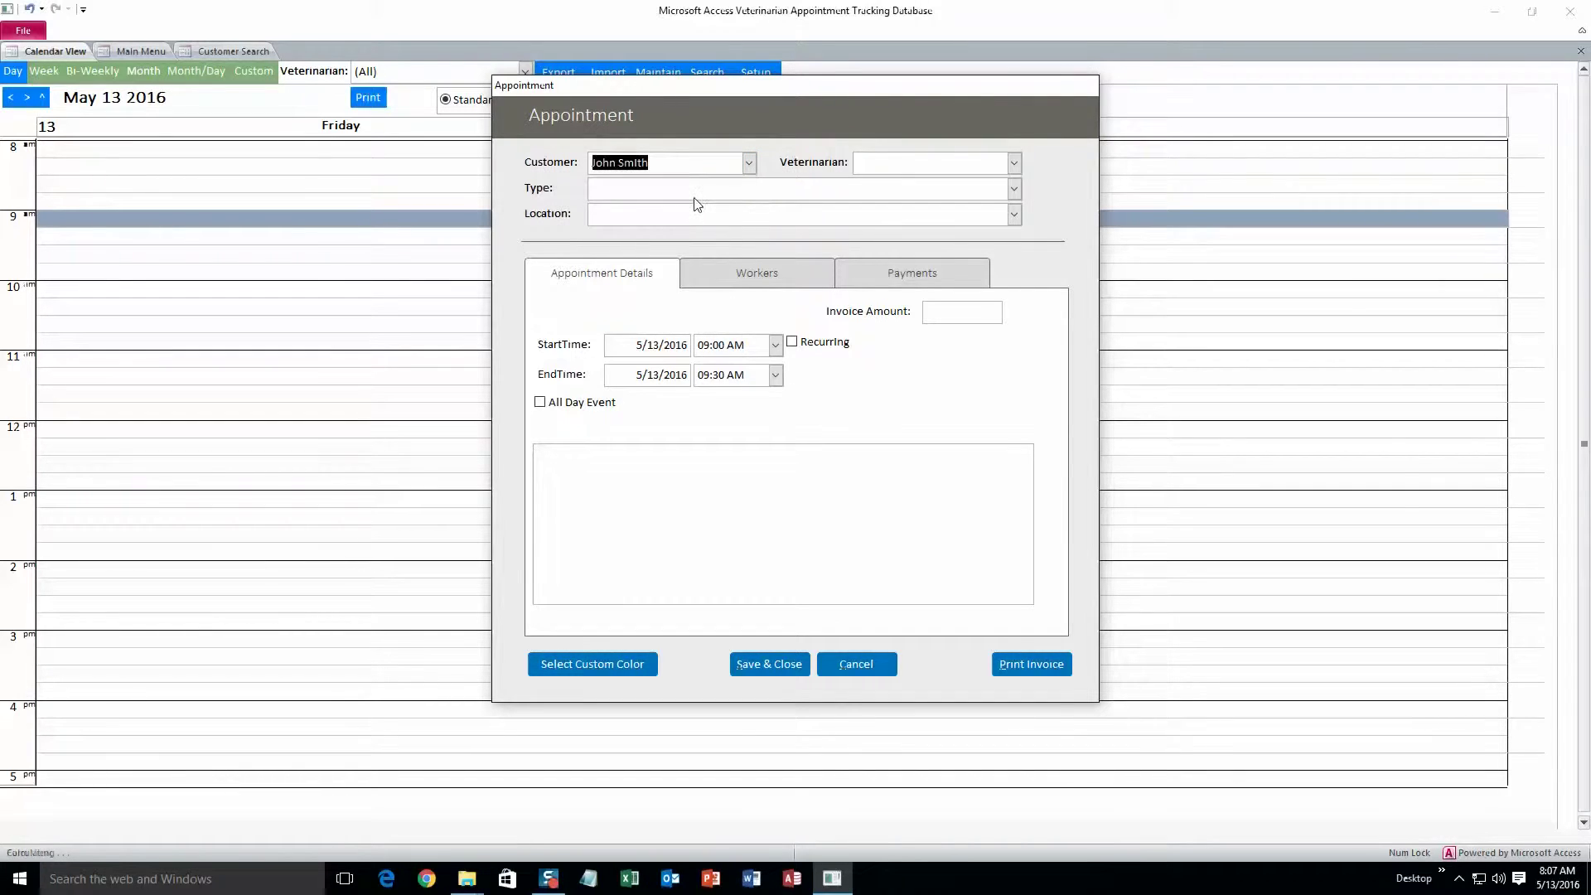
pyautogui.click(1015, 164)
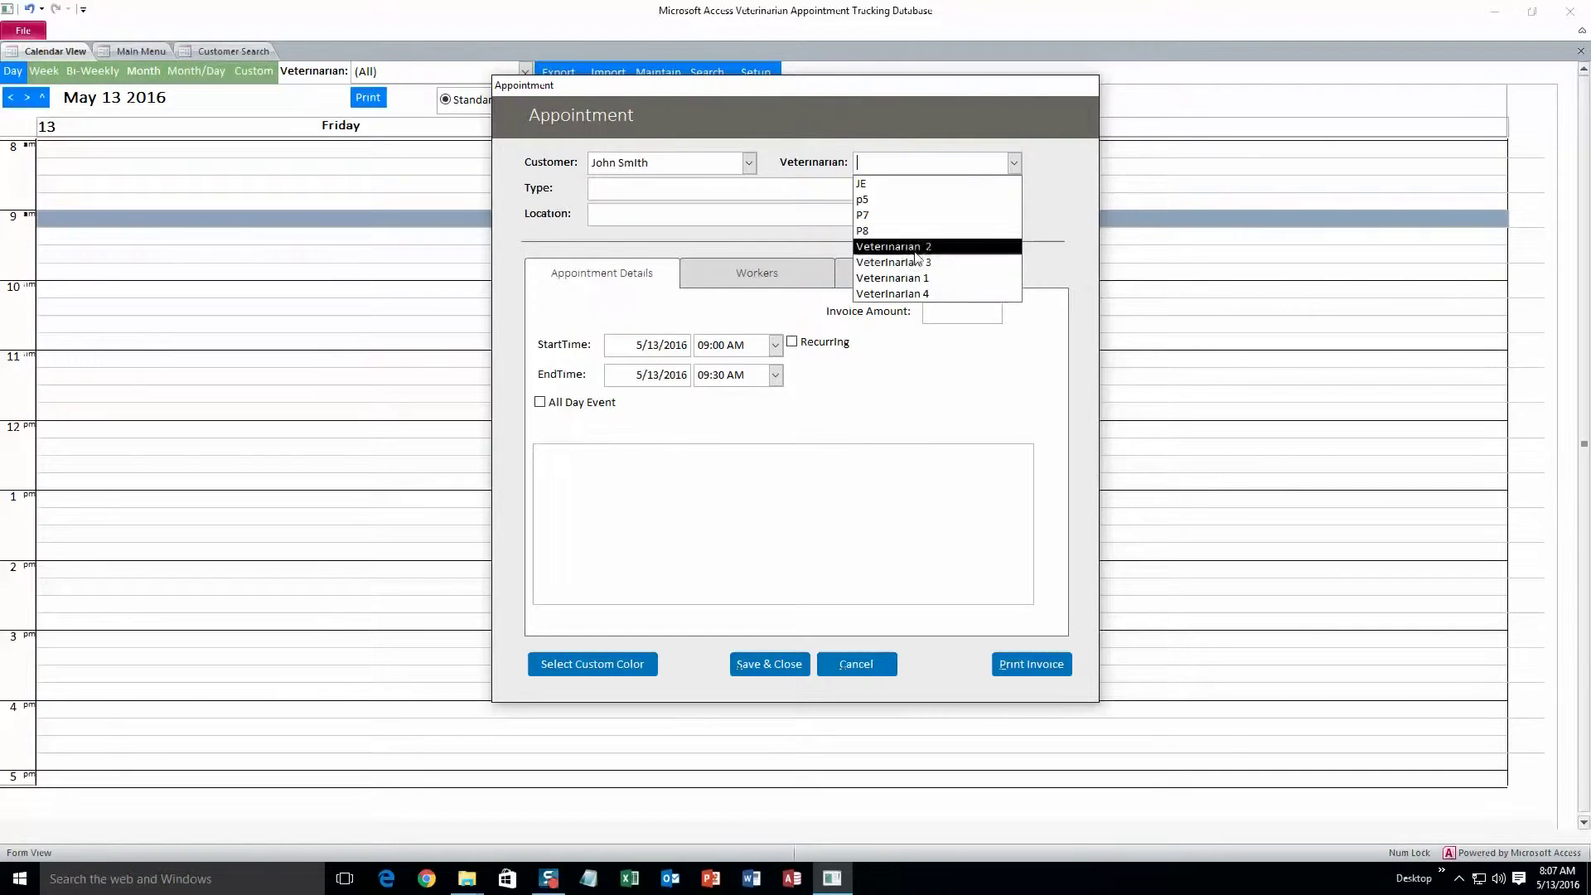
pyautogui.click(916, 279)
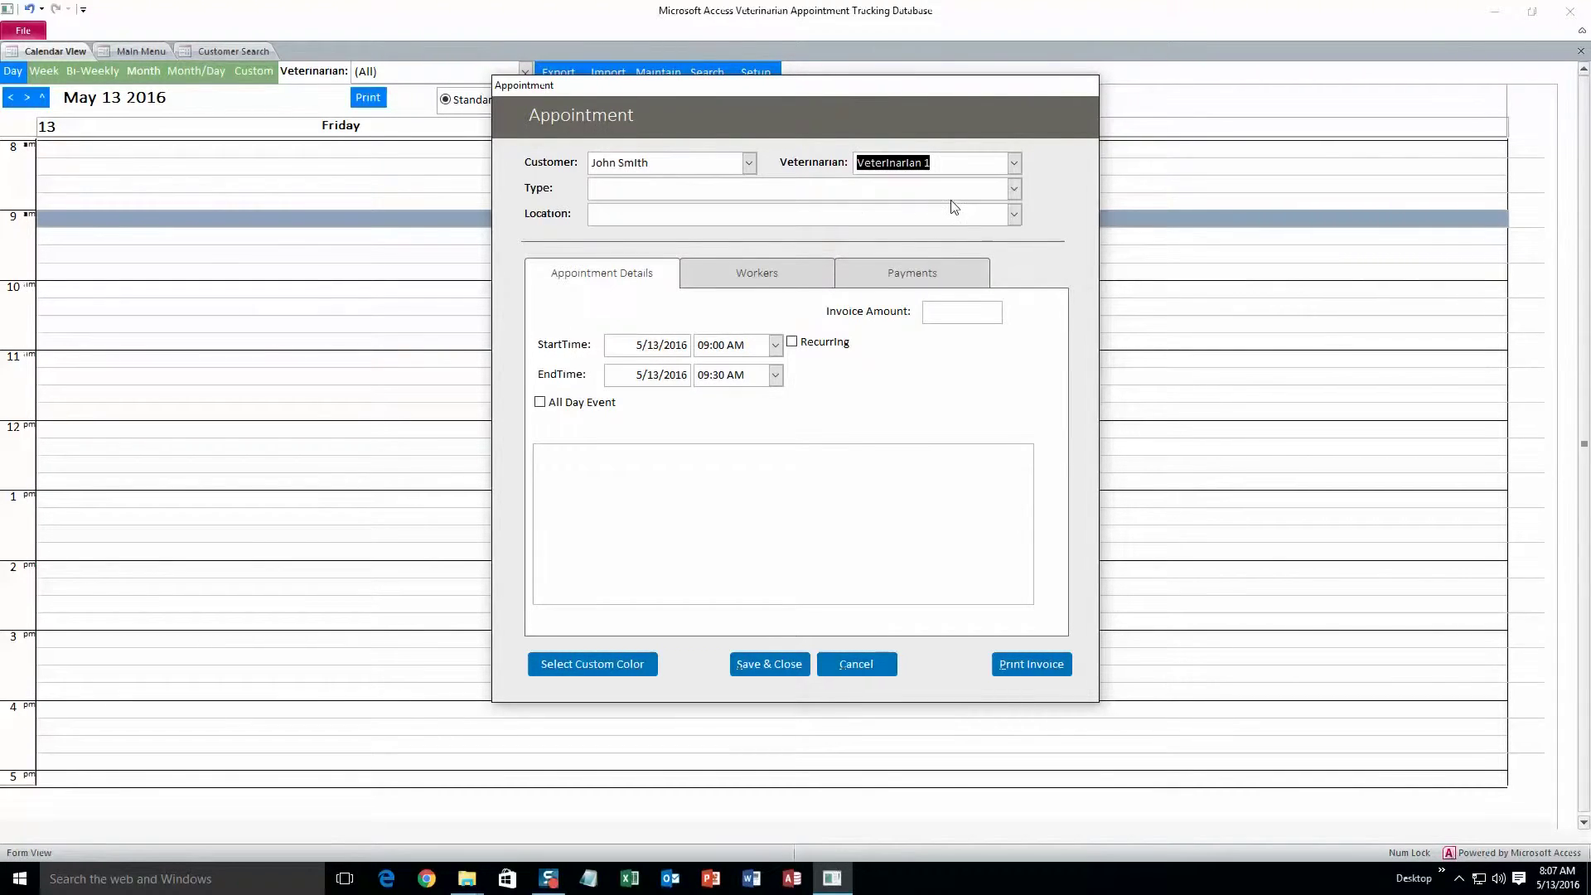
pyautogui.click(1013, 189)
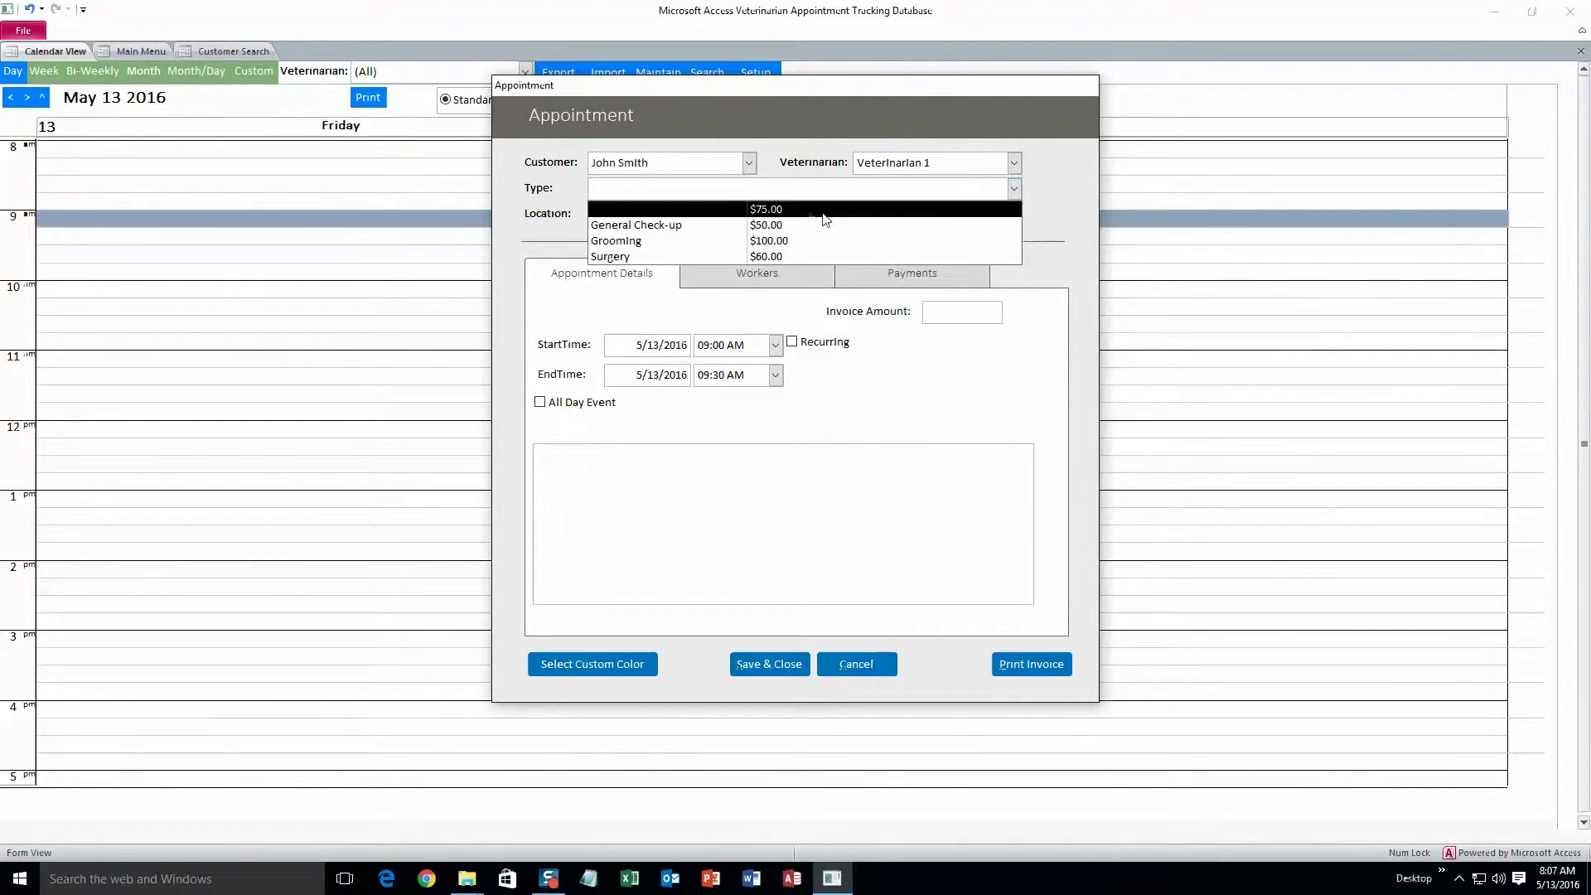
pyautogui.click(721, 225)
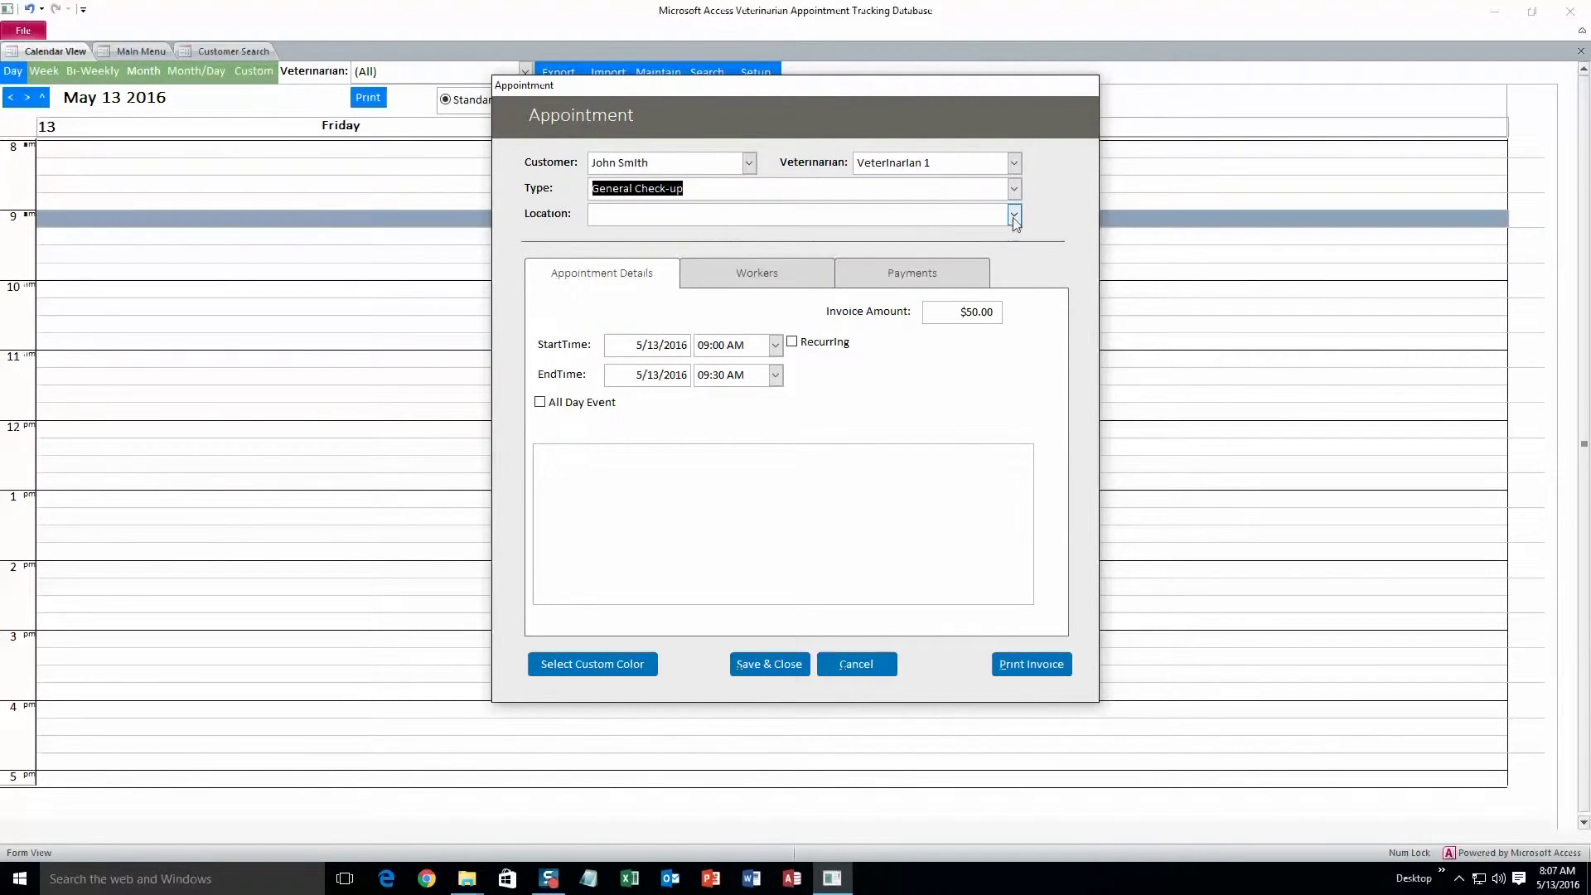
pyautogui.click(1013, 215)
pyautogui.click(708, 237)
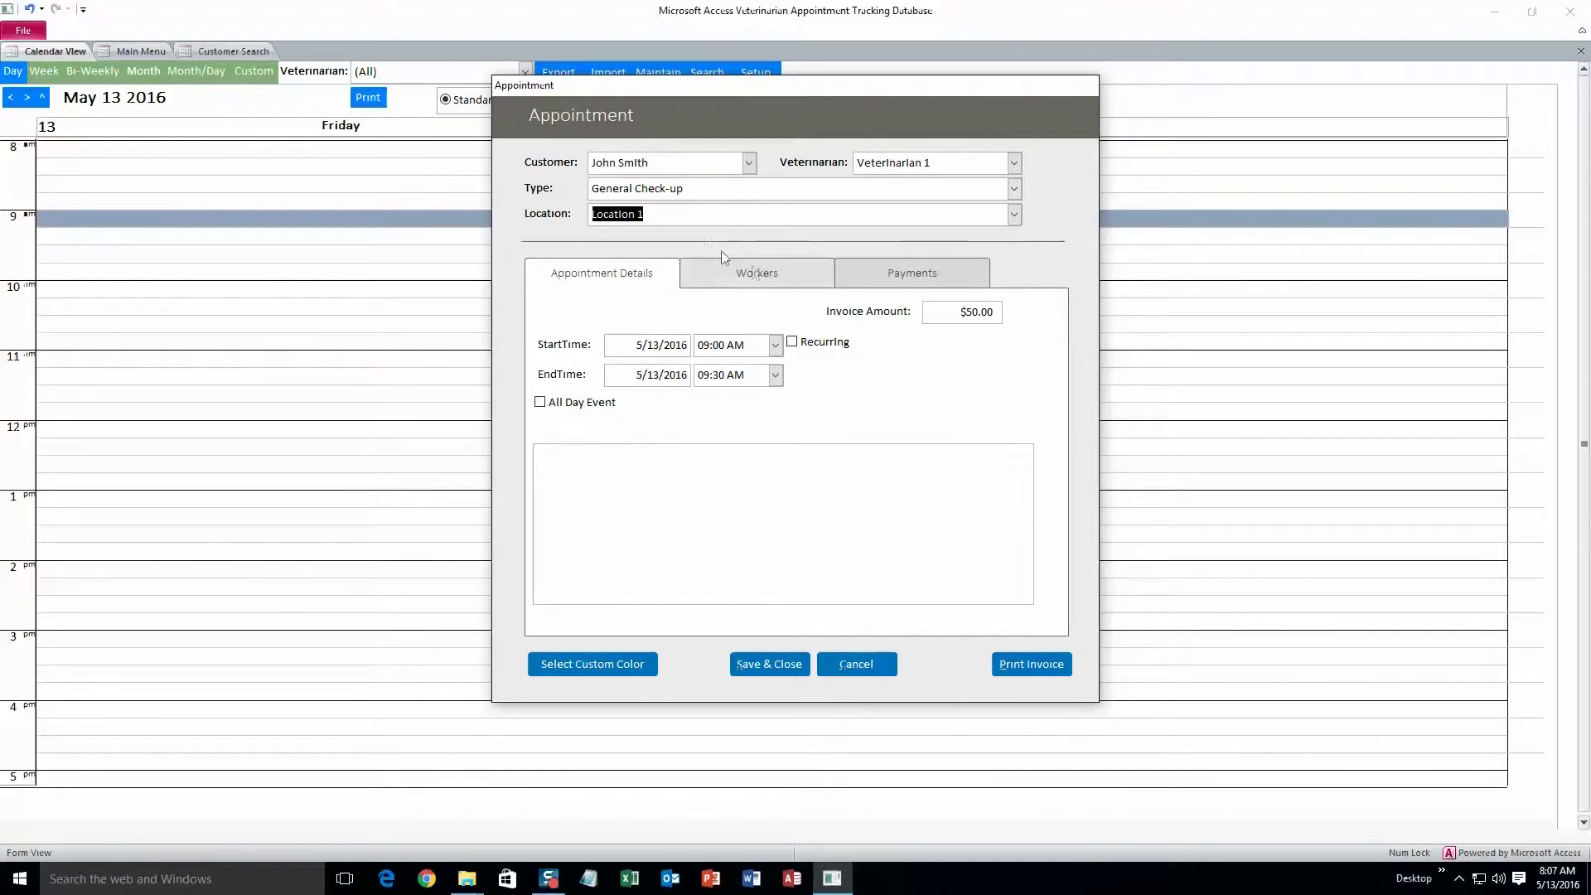
pyautogui.click(1014, 215)
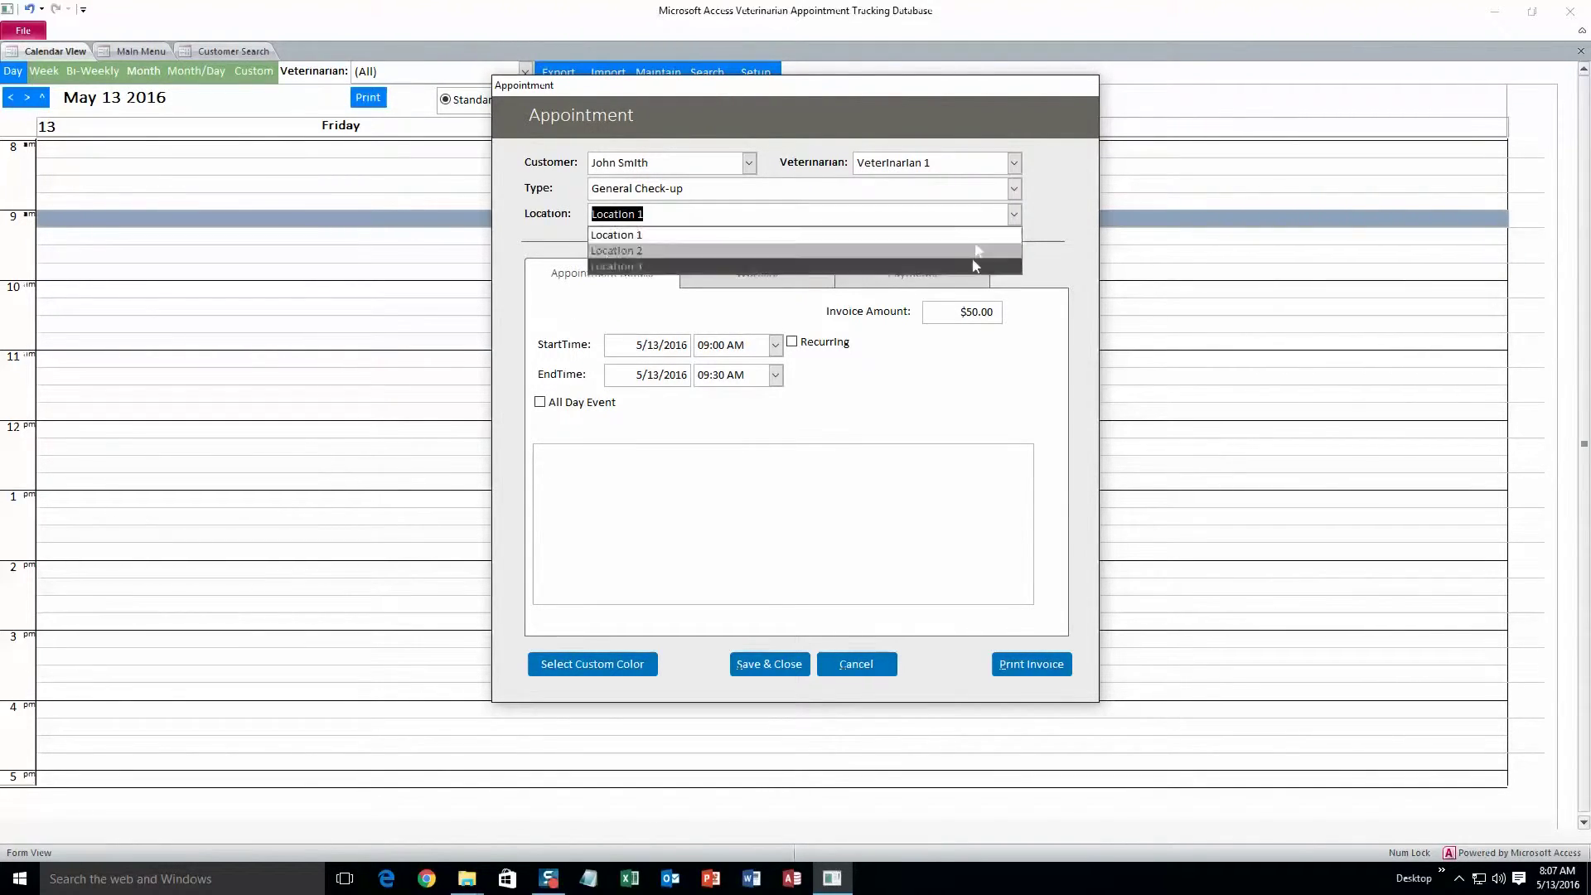
pyautogui.click(1013, 217)
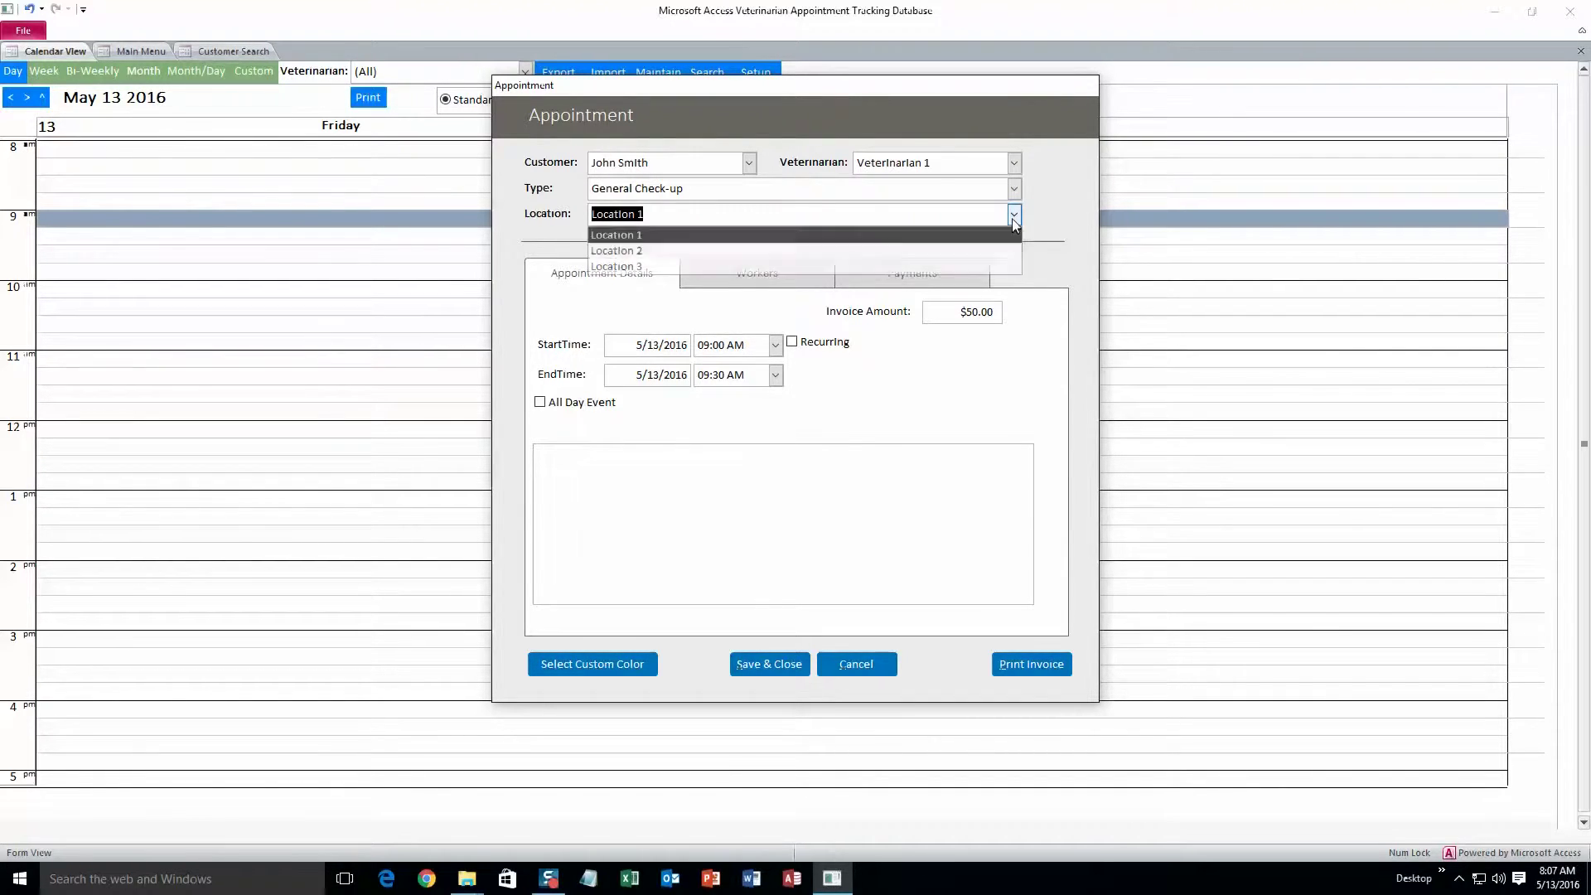
# Check the workers and payment details, then give the appointment a custom red colour
pyautogui.click(782, 274)
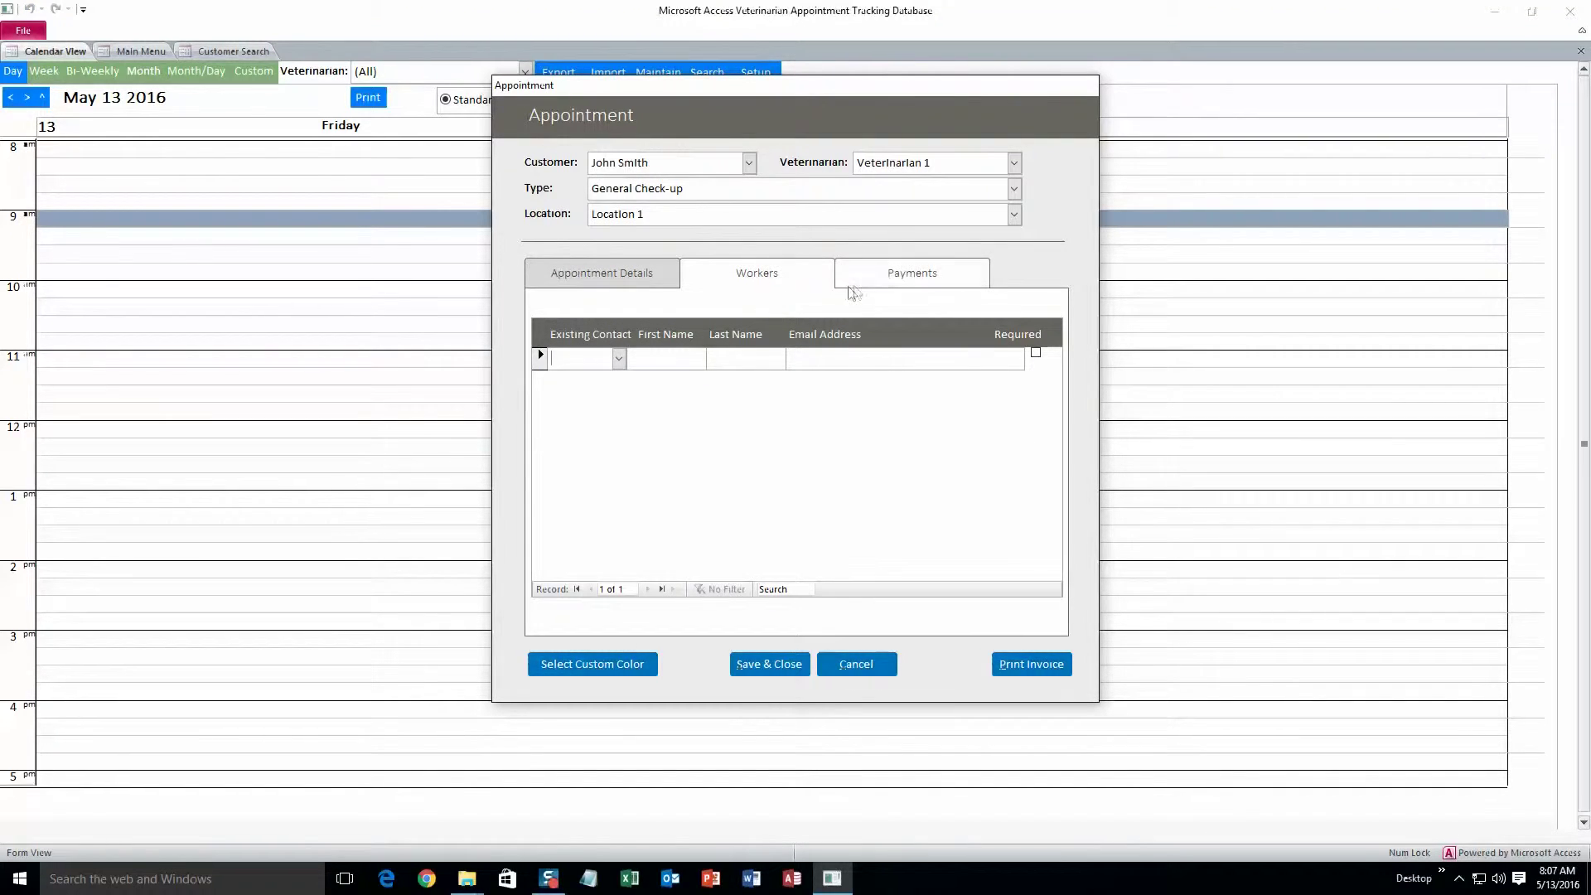
pyautogui.click(884, 284)
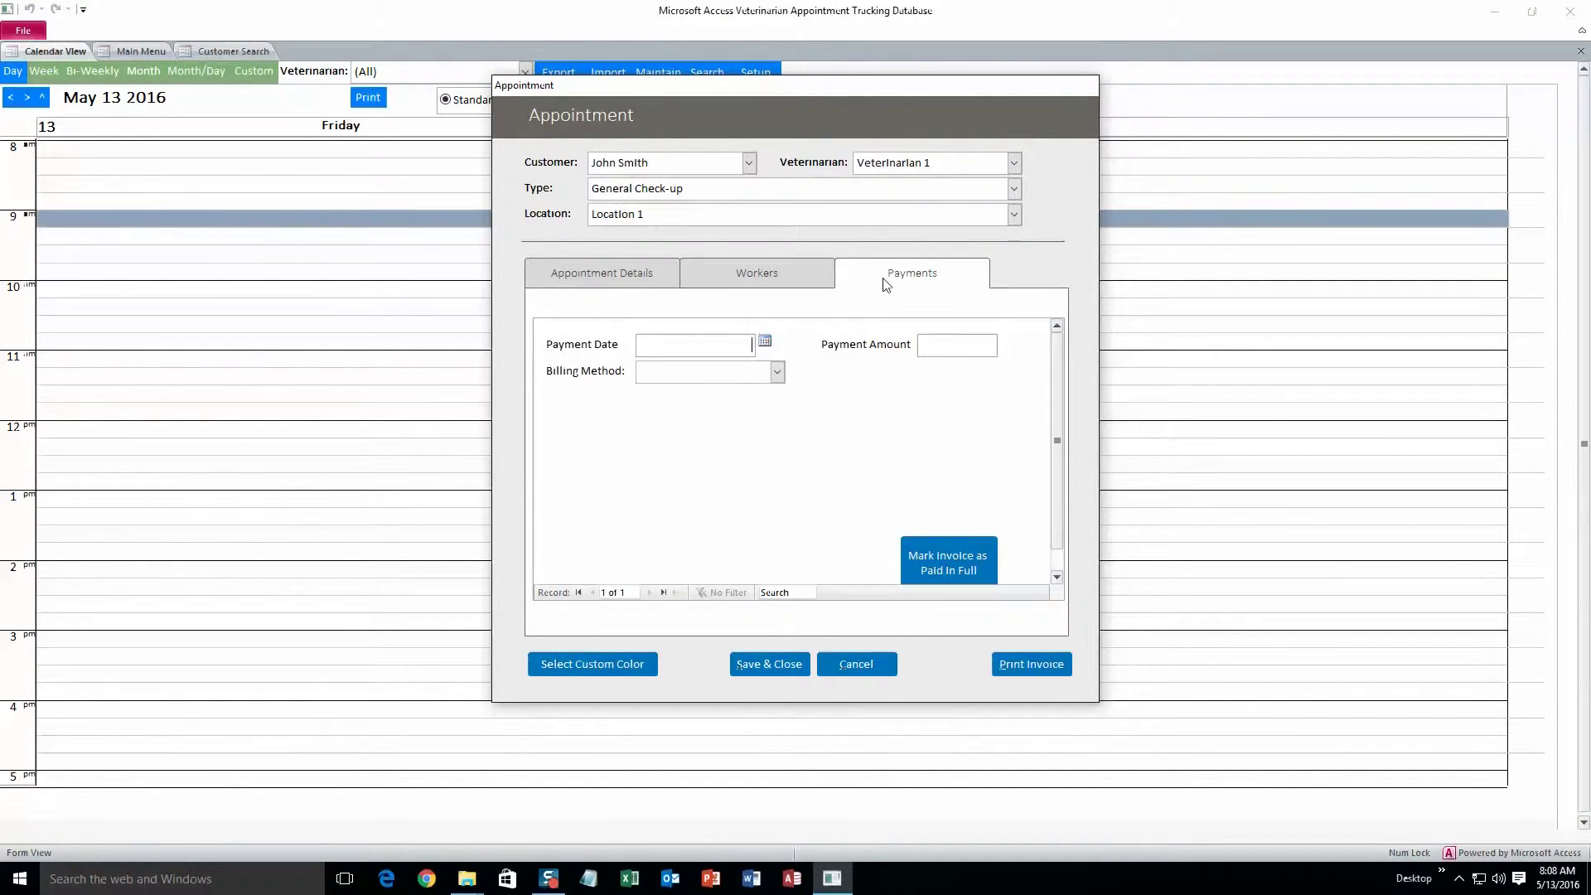
pyautogui.click(649, 278)
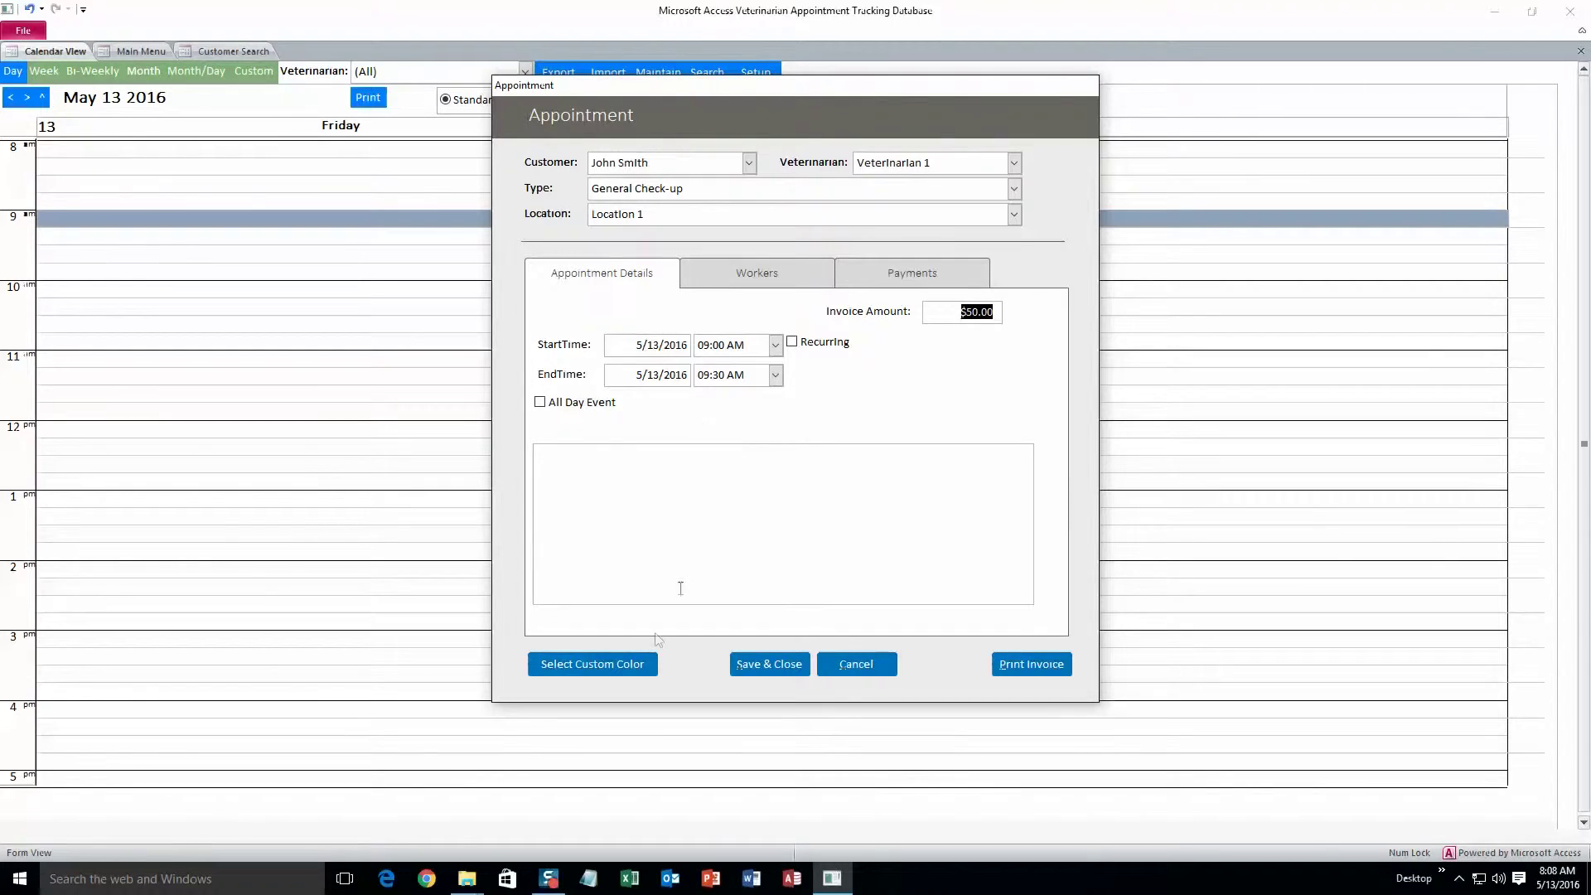
pyautogui.click(643, 665)
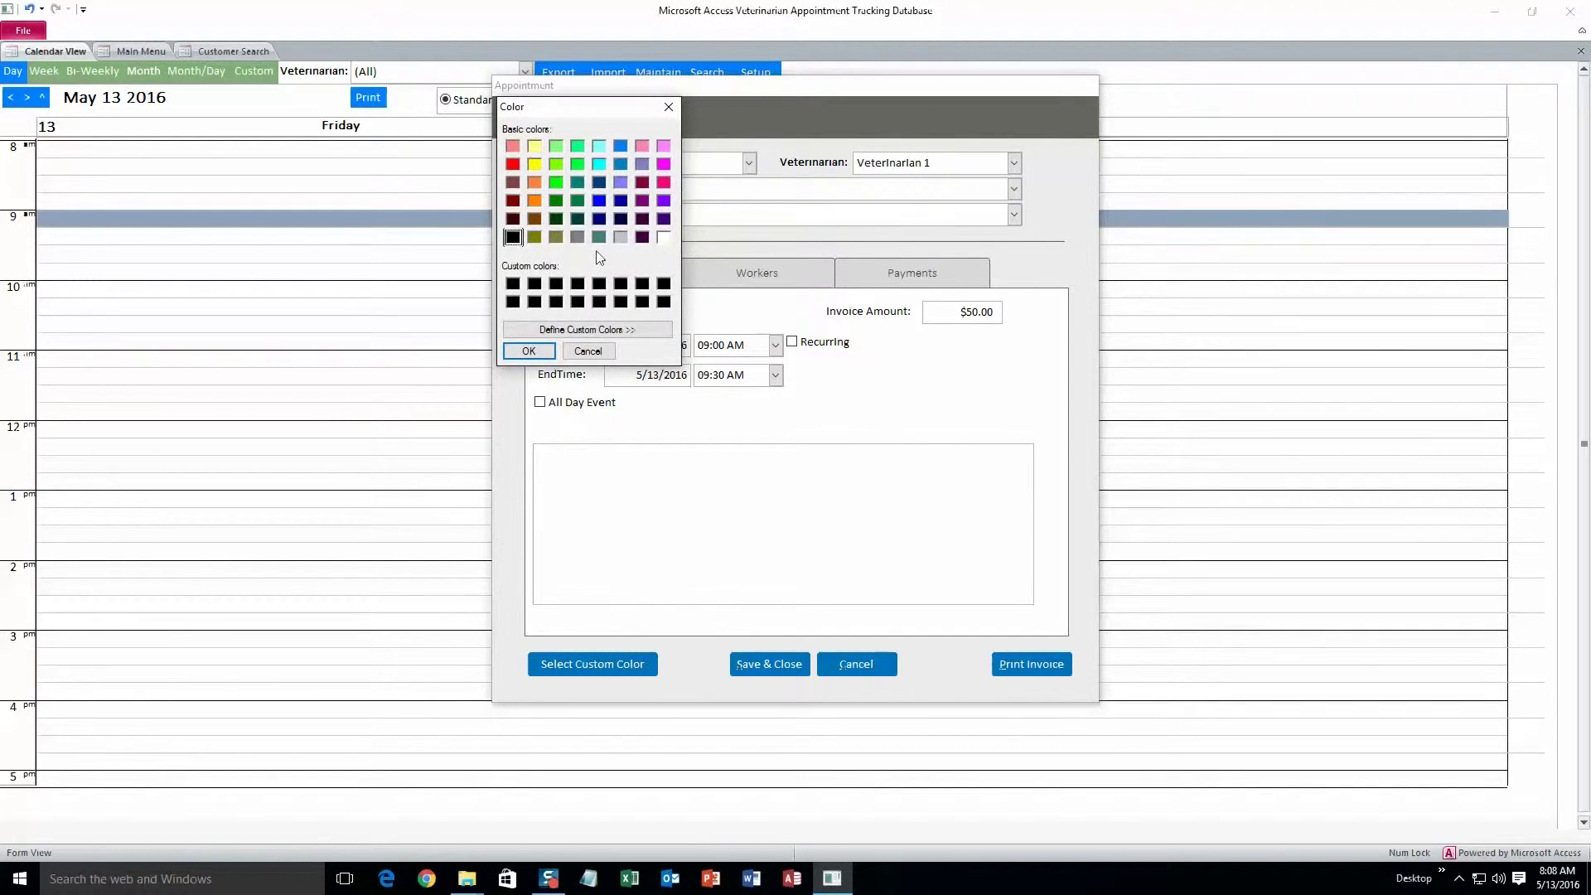
pyautogui.click(513, 163)
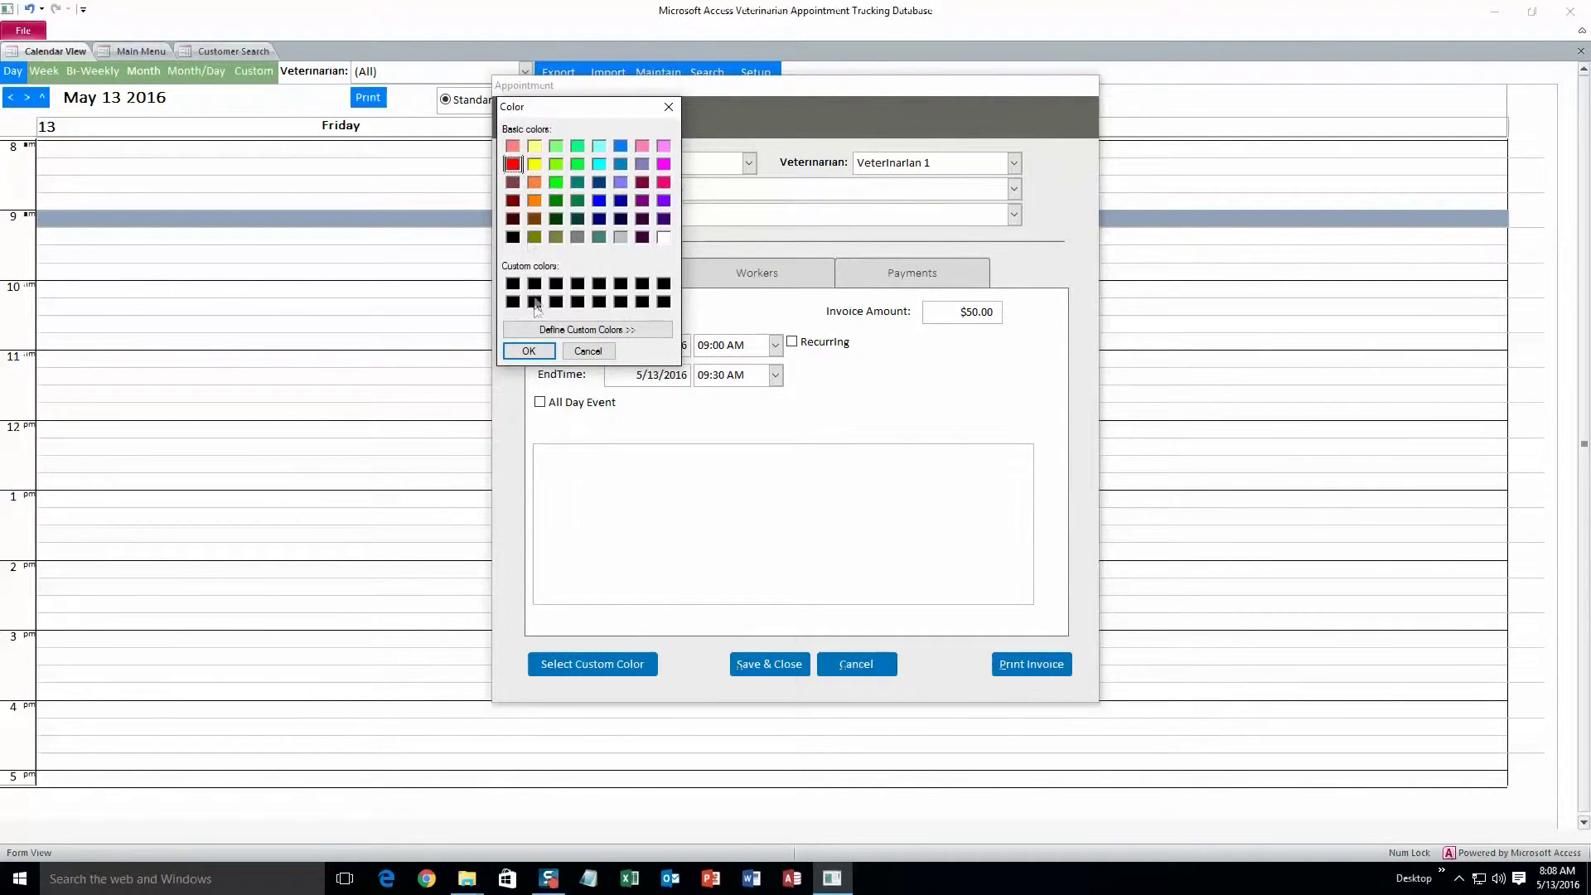
pyautogui.click(530, 350)
# Save the appointment and step the single-day calendar forward to May 12
pyautogui.click(799, 661)
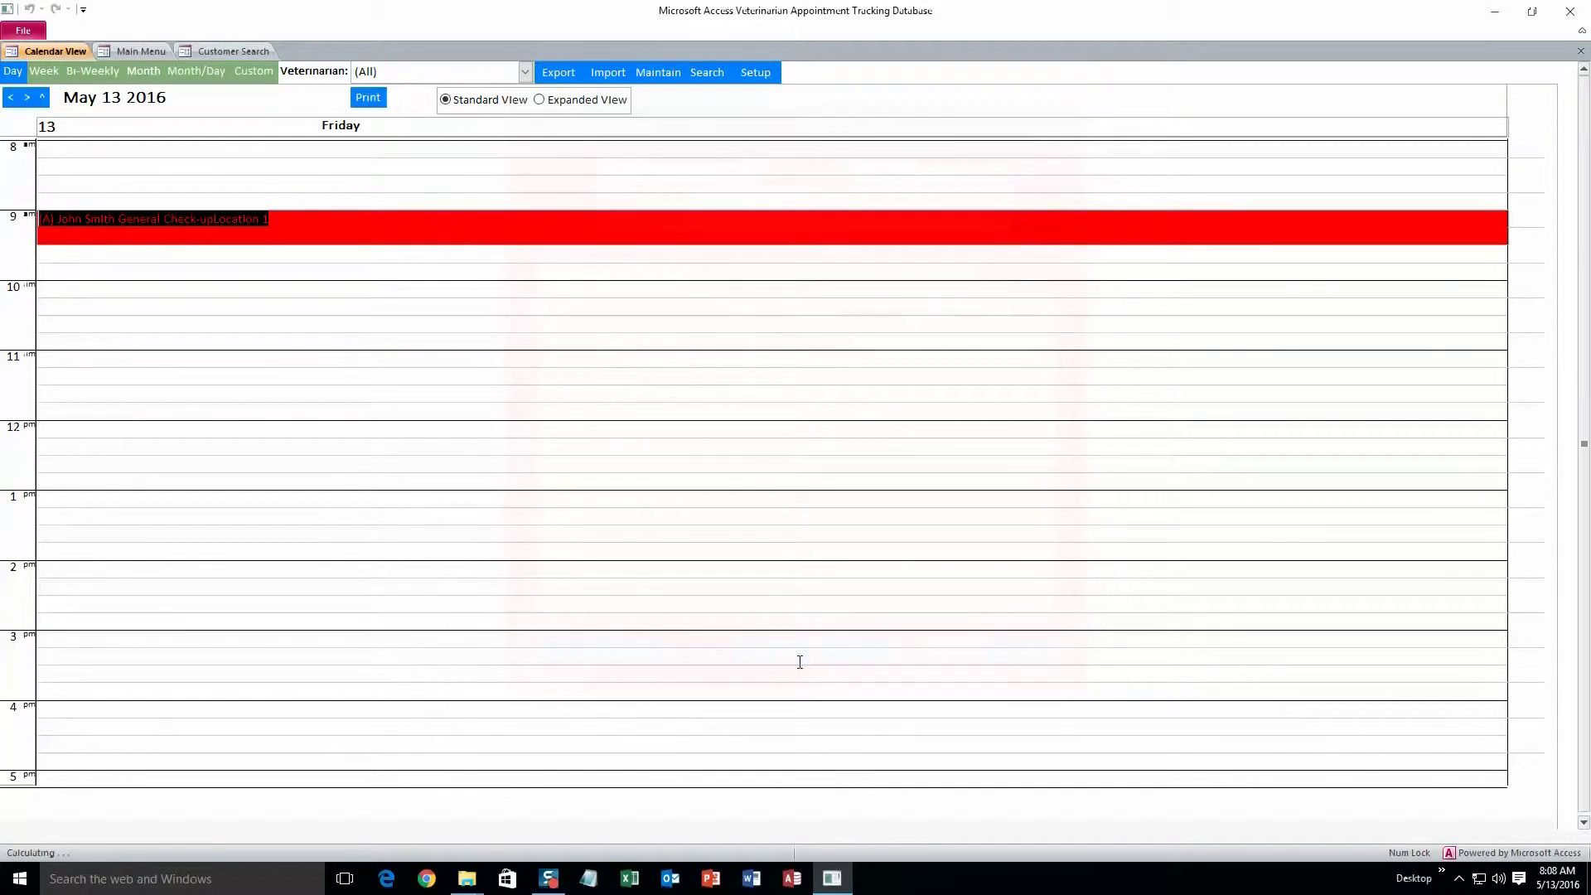
pyautogui.click(297, 269)
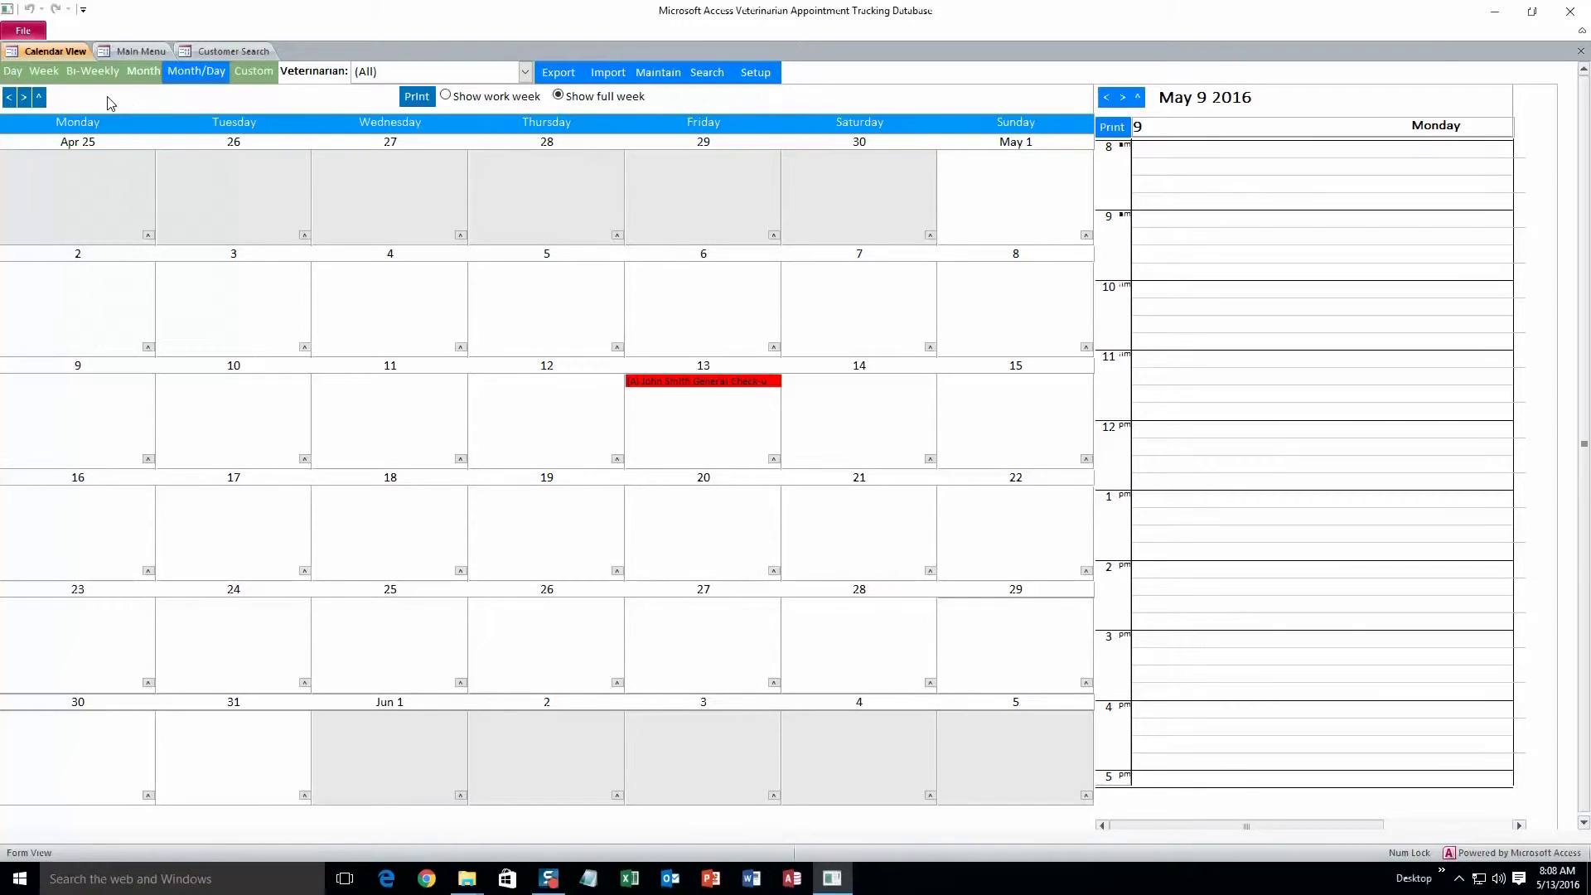
pyautogui.click(14, 72)
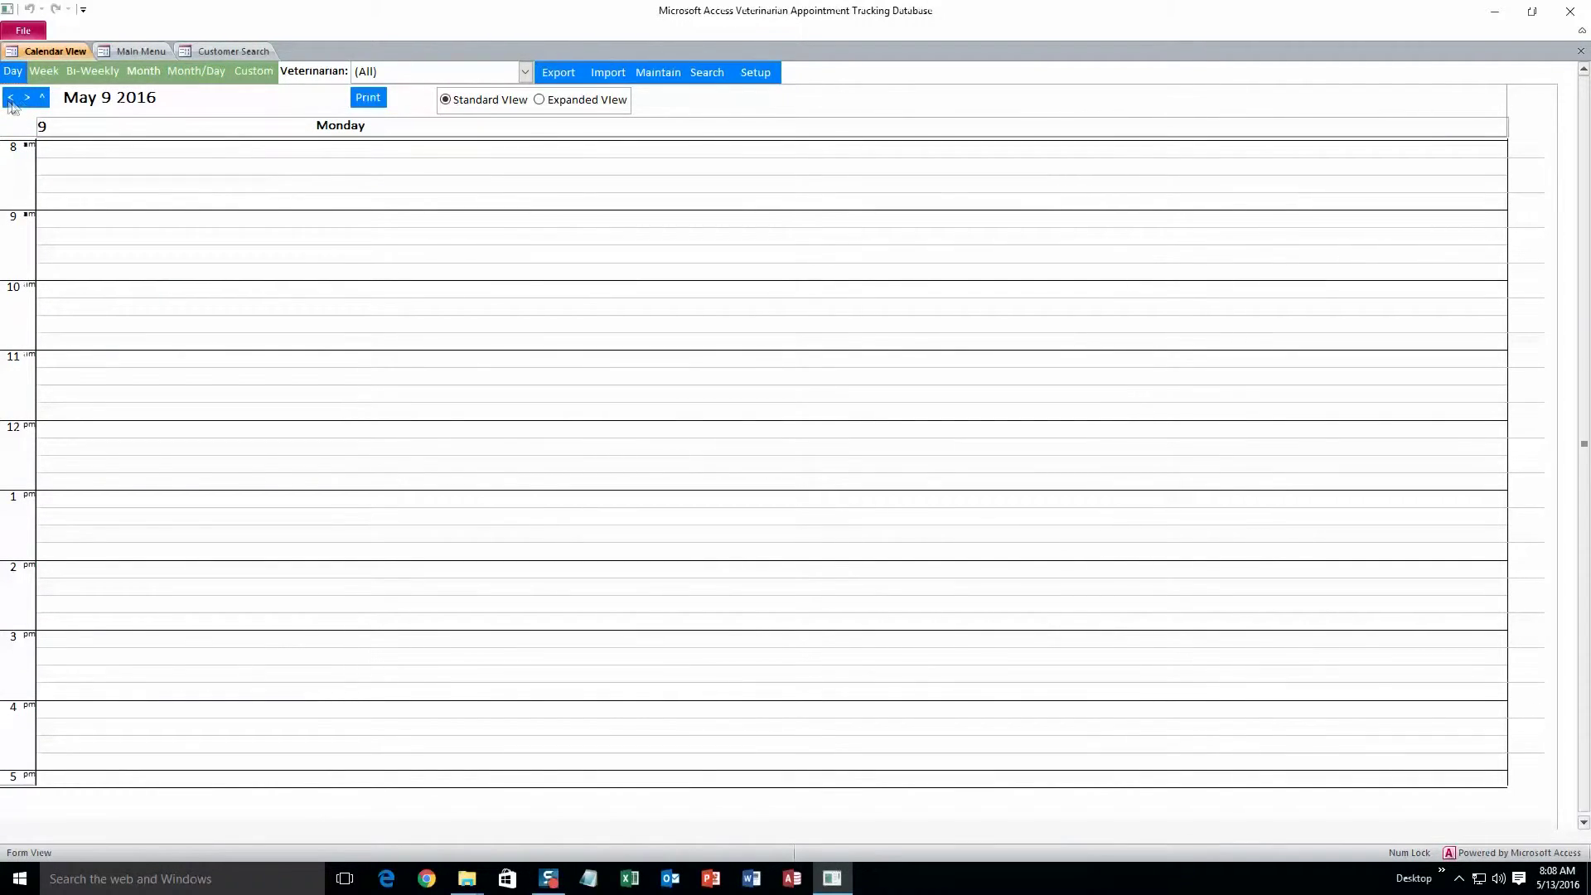
pyautogui.click(27, 100)
pyautogui.click(28, 99)
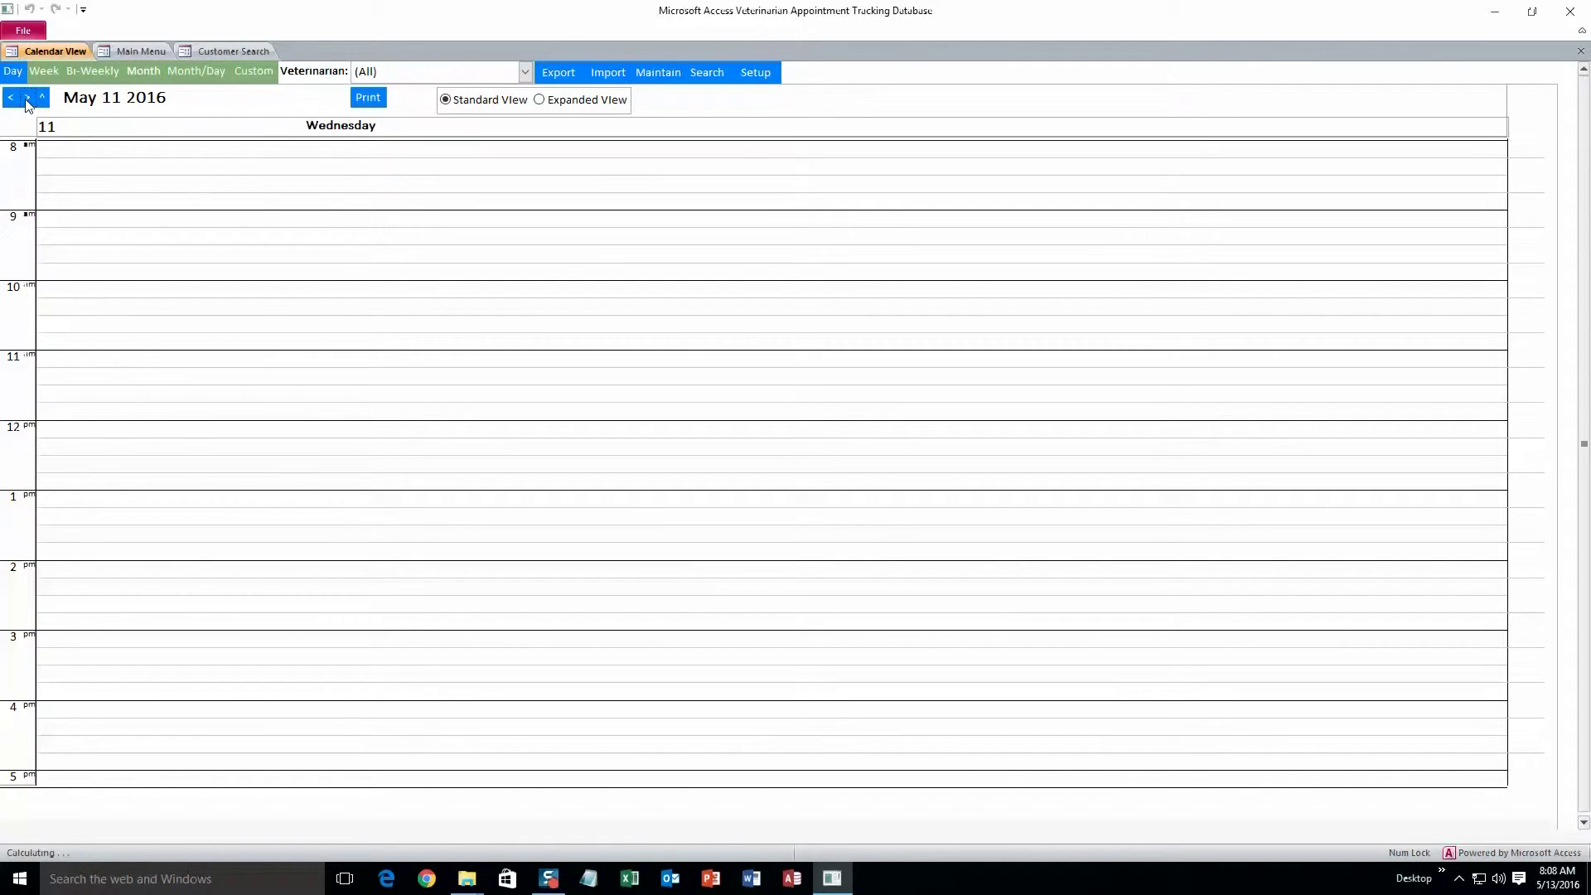
pyautogui.click(27, 100)
# Jump the calendar to May 27 2016 with the date picker and return to the Main Menu
pyautogui.click(42, 97)
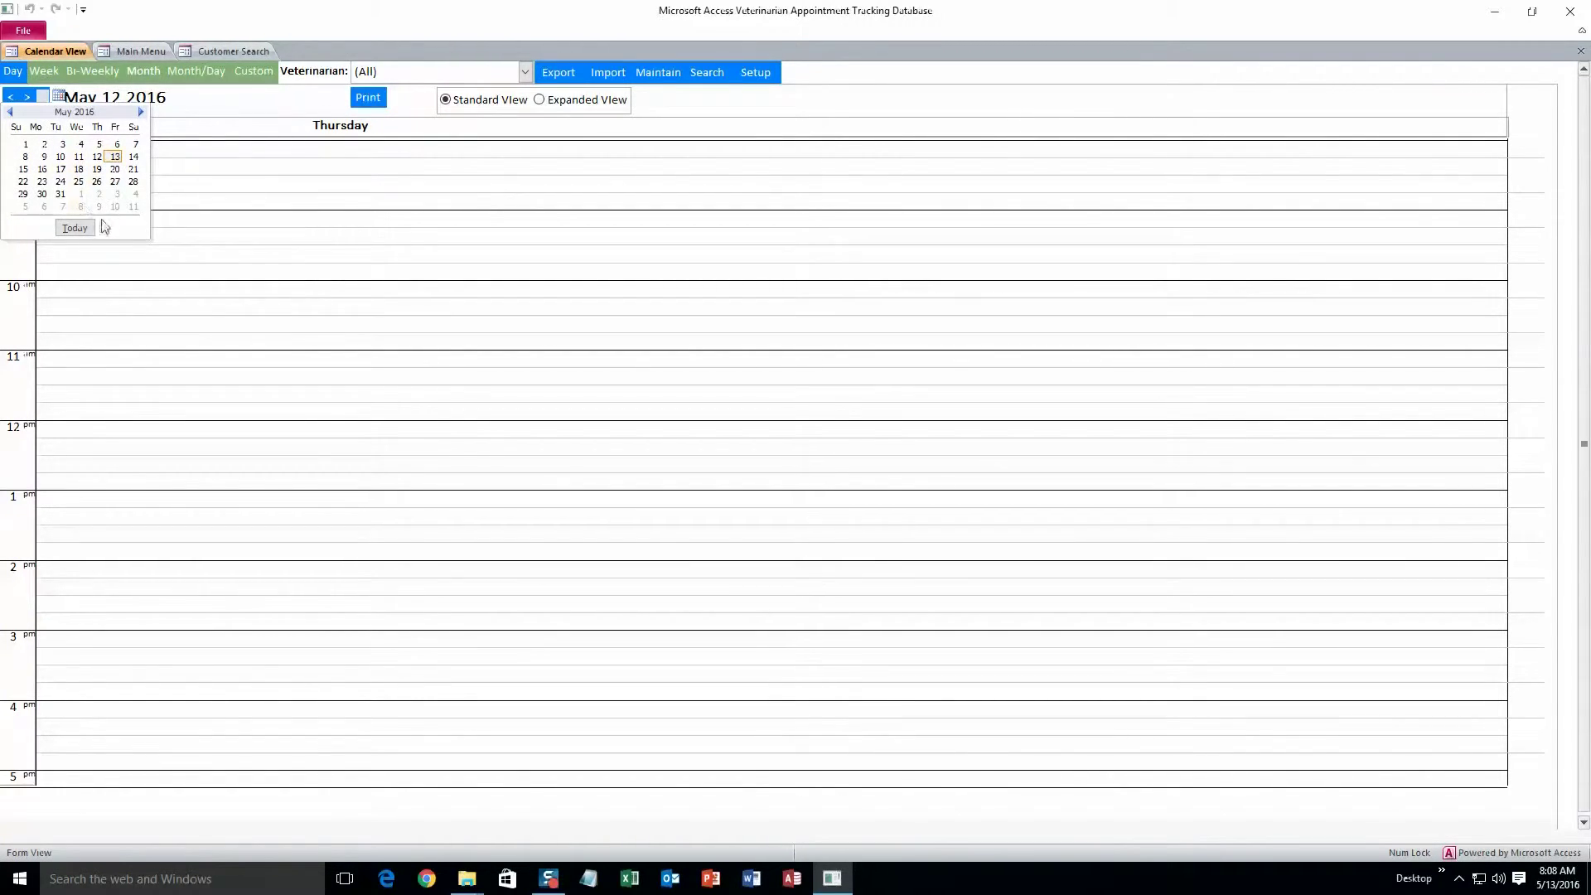
pyautogui.click(115, 181)
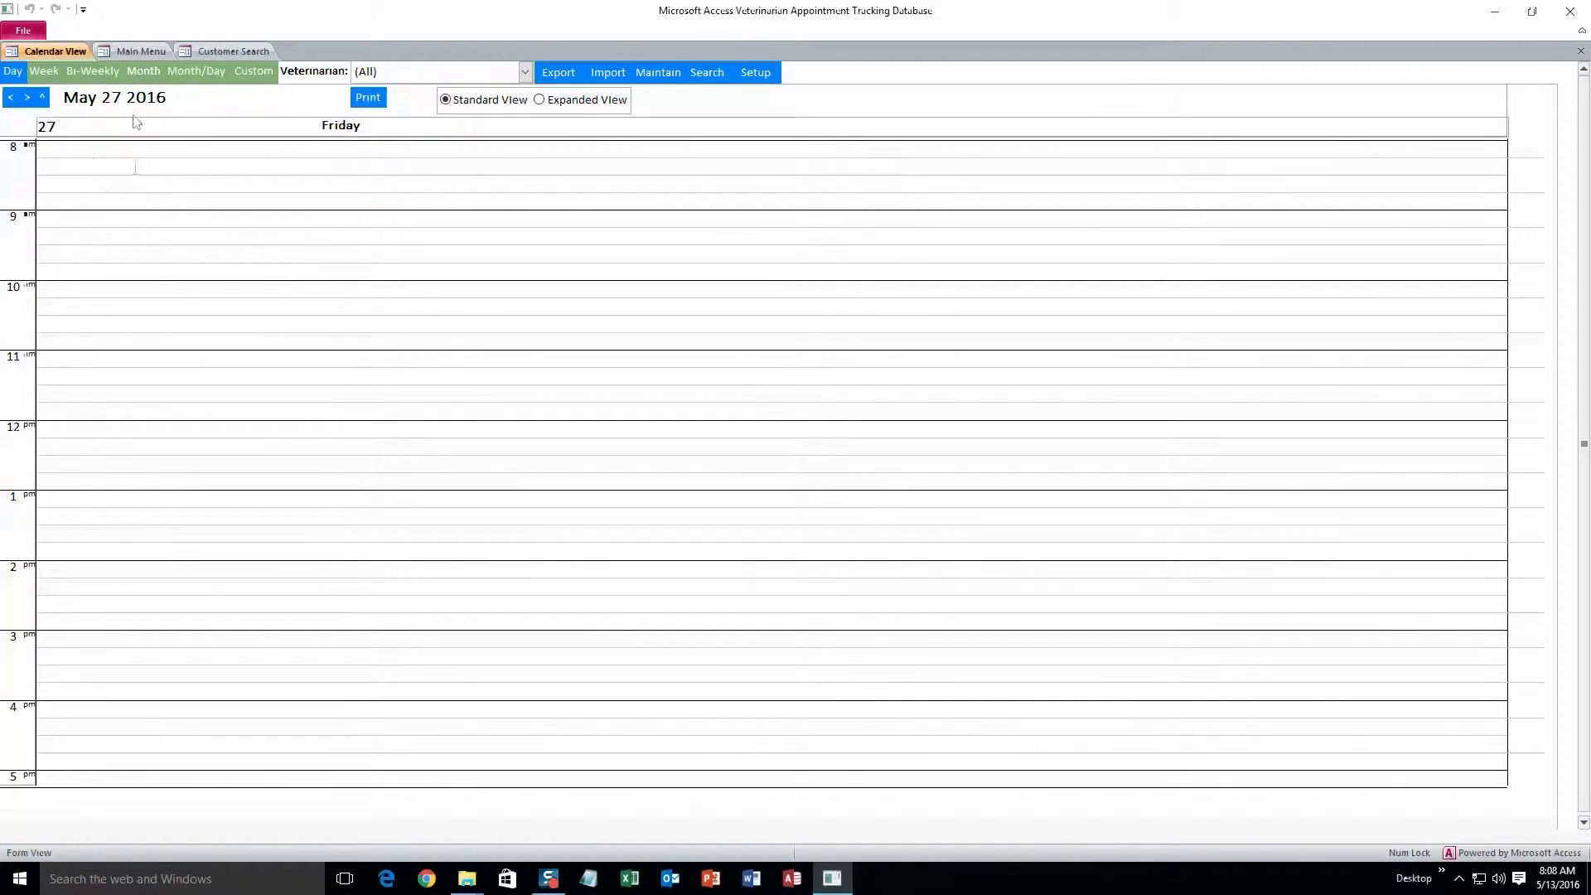
pyautogui.click(139, 52)
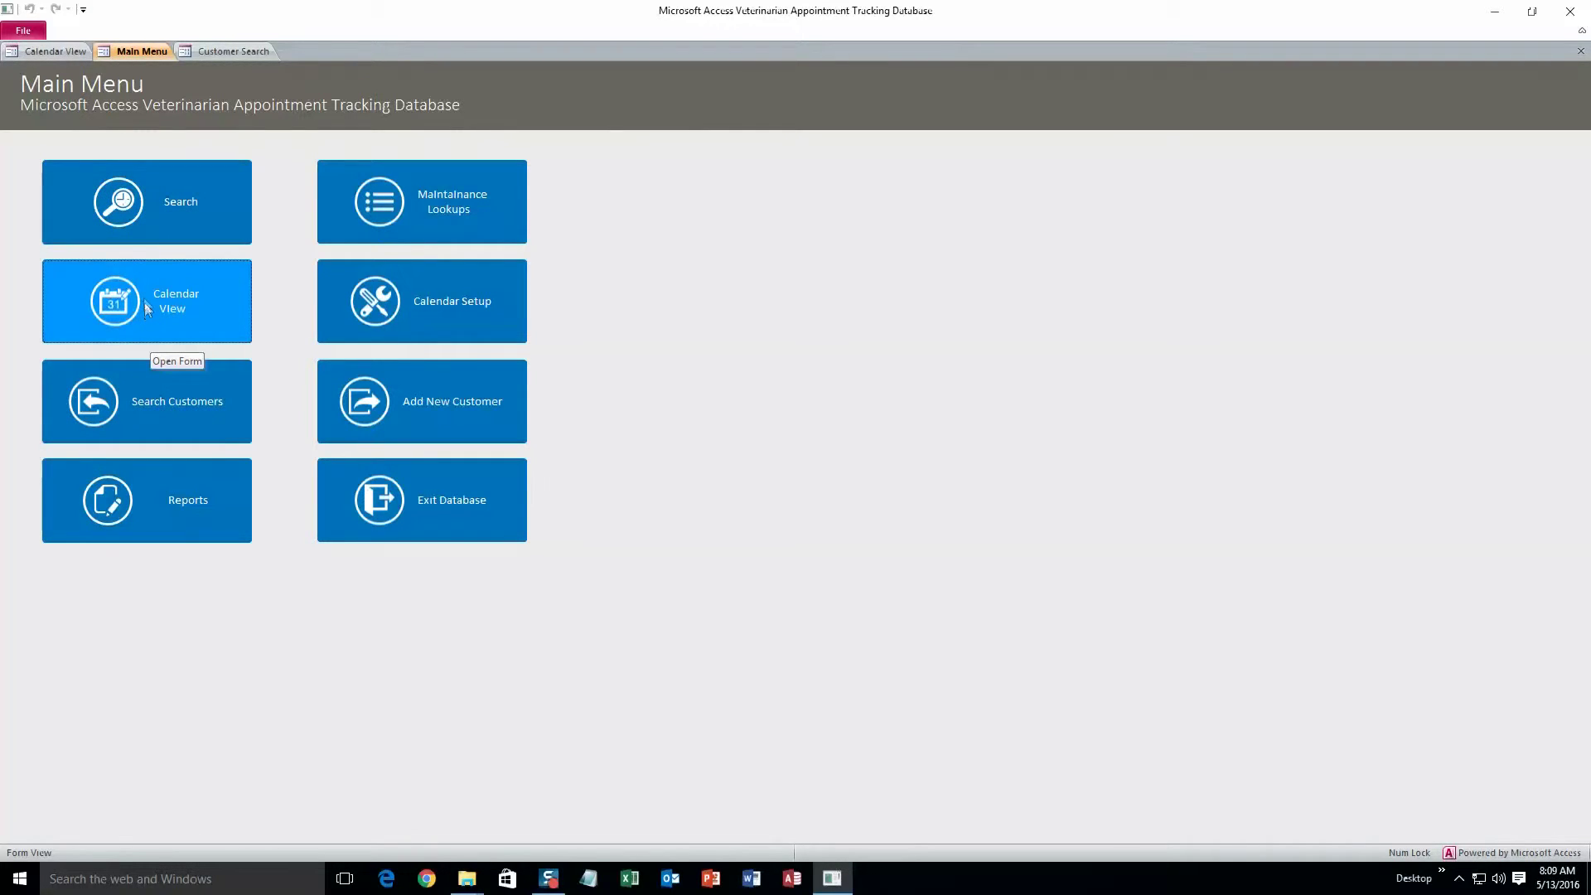
# Run an appointment search and open the General Check-up result in the calendar on May 13 2016
pyautogui.click(171, 217)
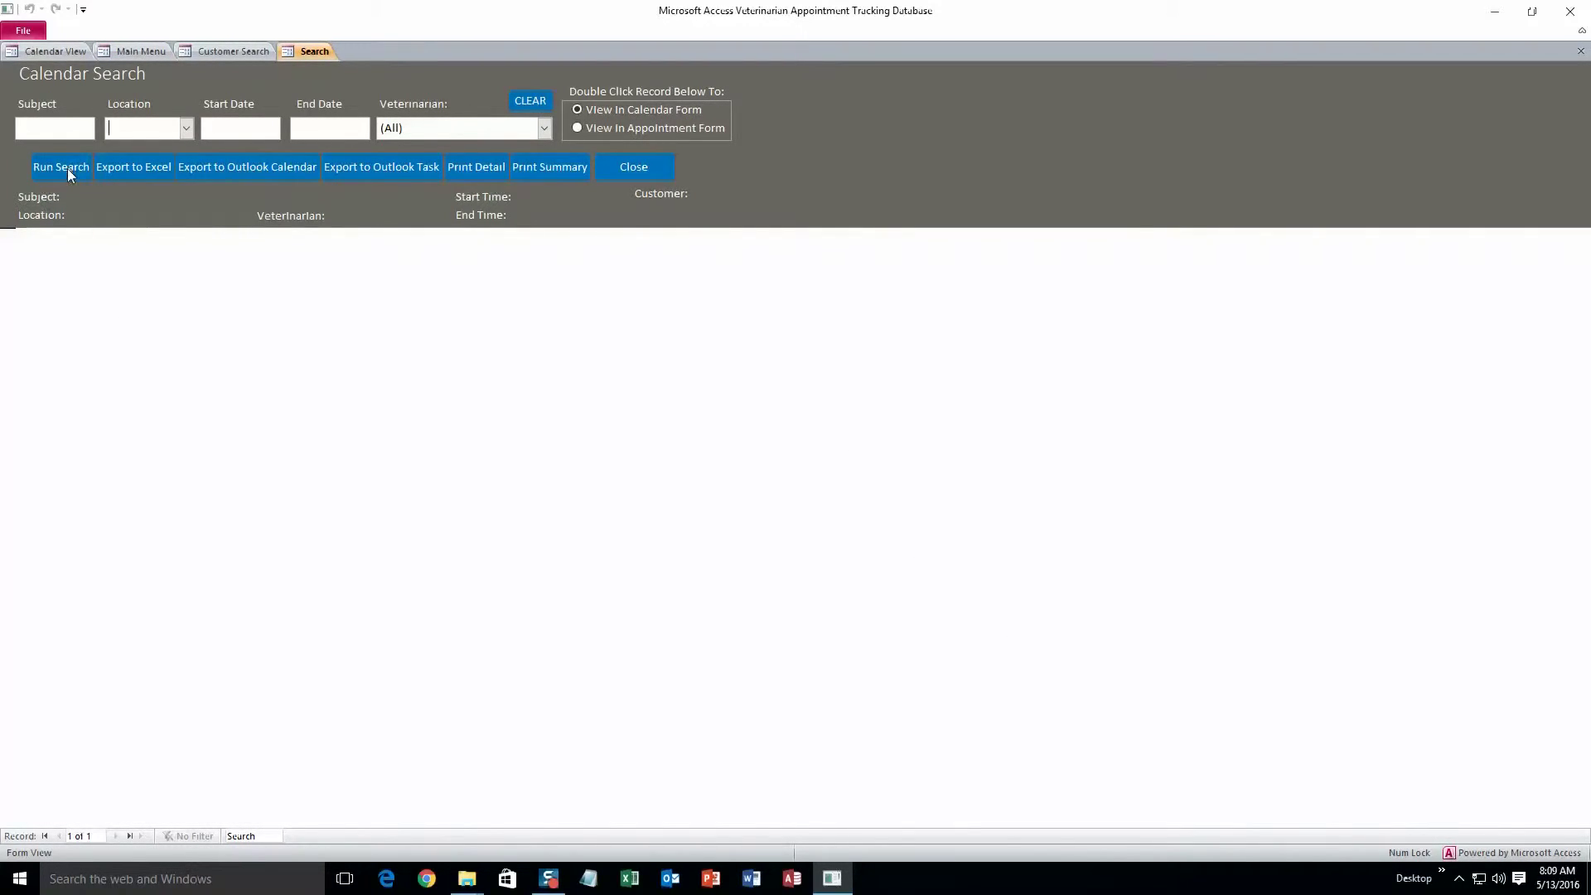
pyautogui.click(67, 168)
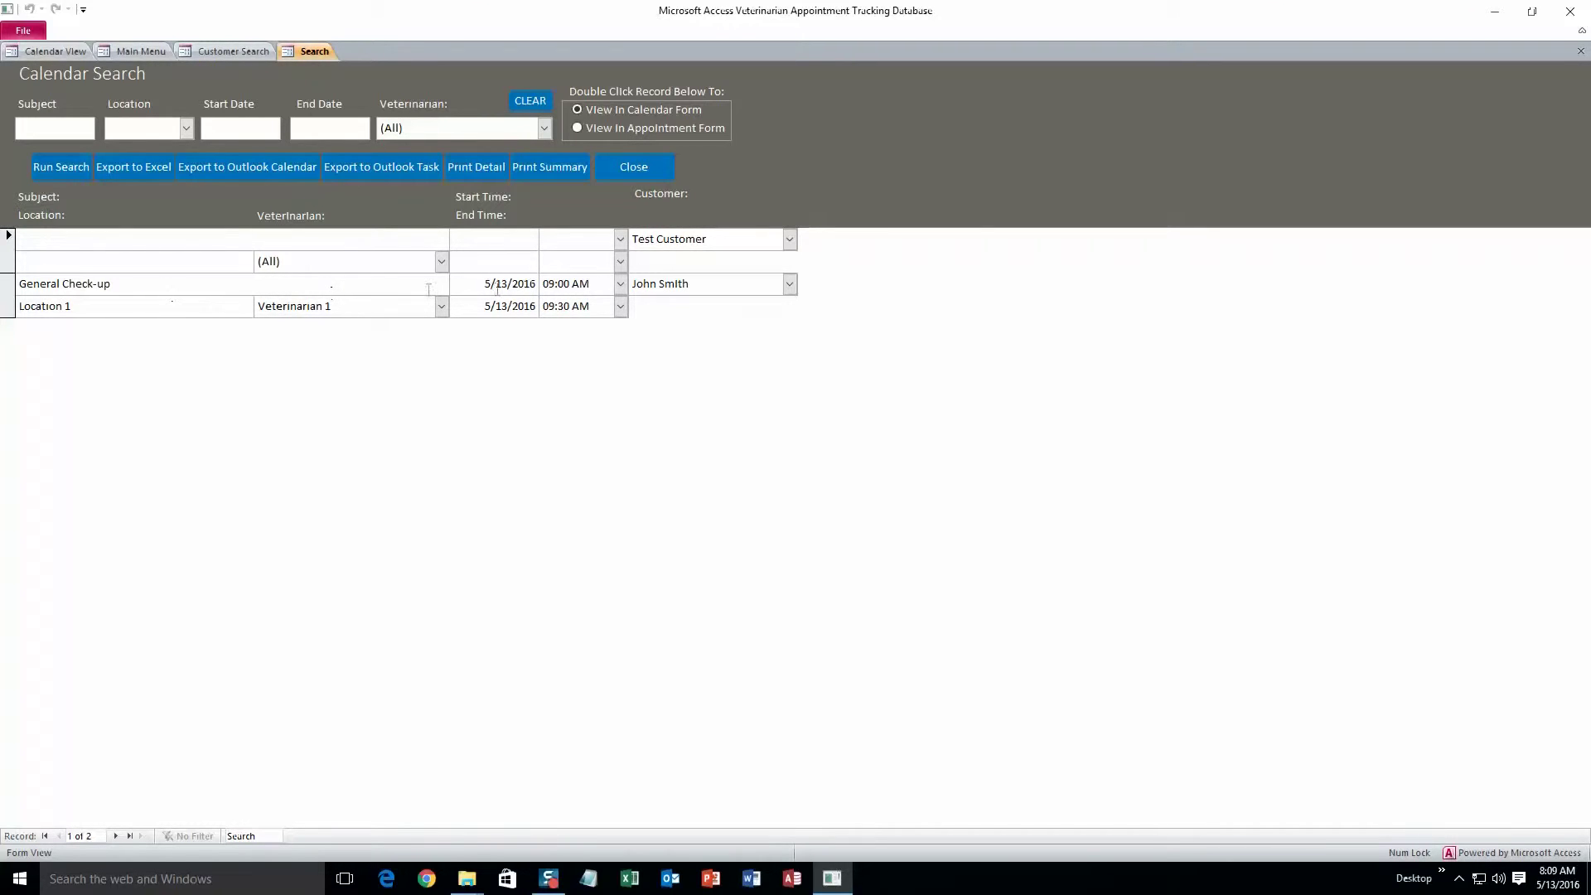
pyautogui.doubleClick(194, 291)
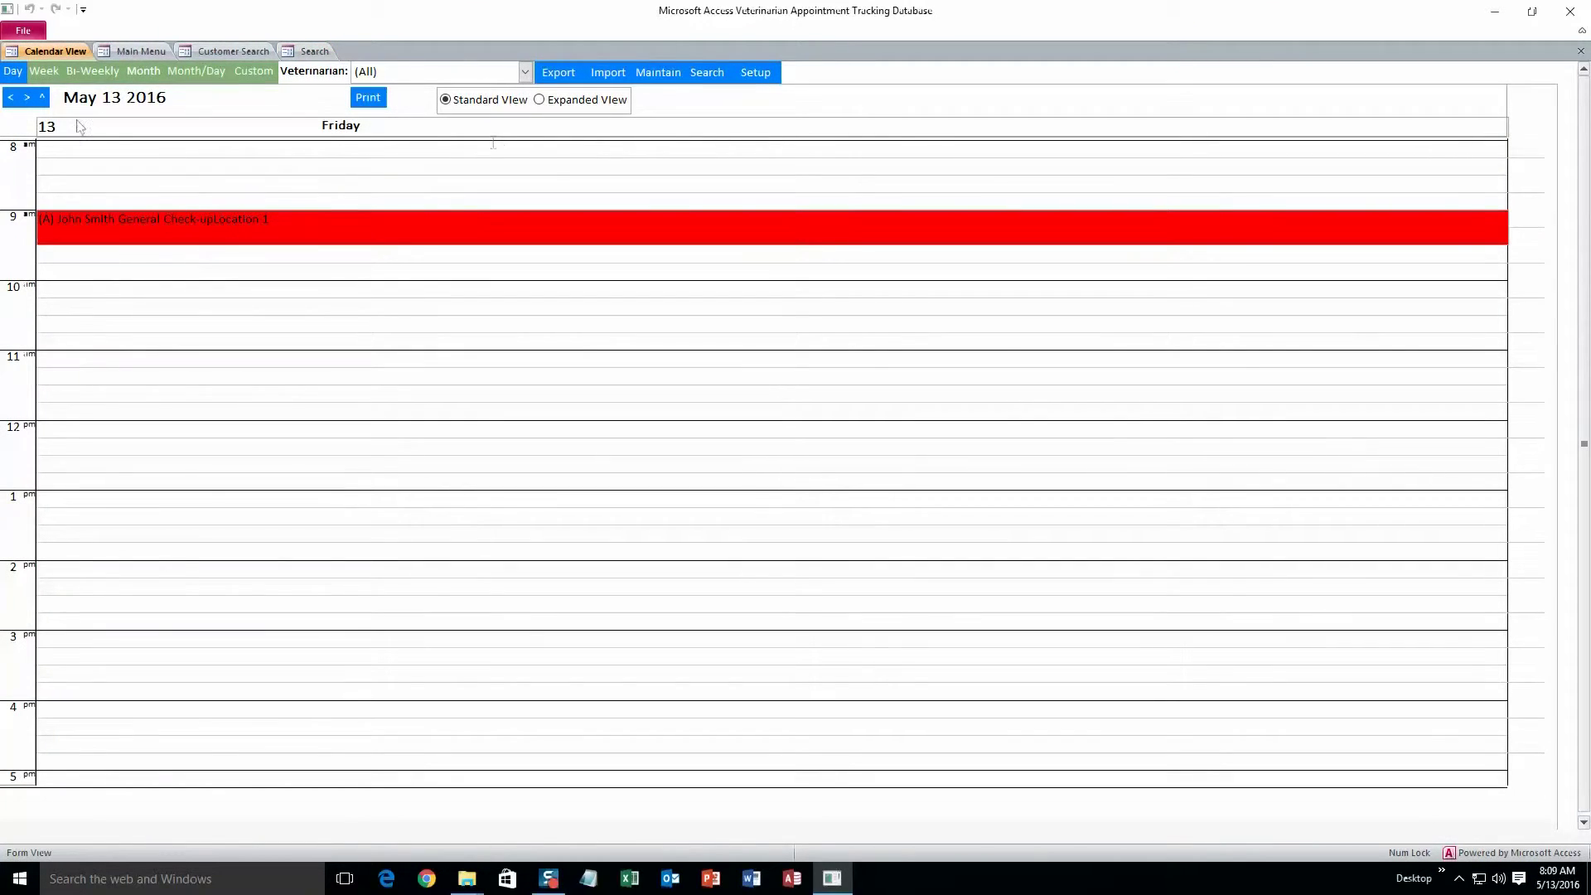
# Set results to View In Appointment Form, open and save the General Check-up, then preview the results report
pyautogui.click(314, 51)
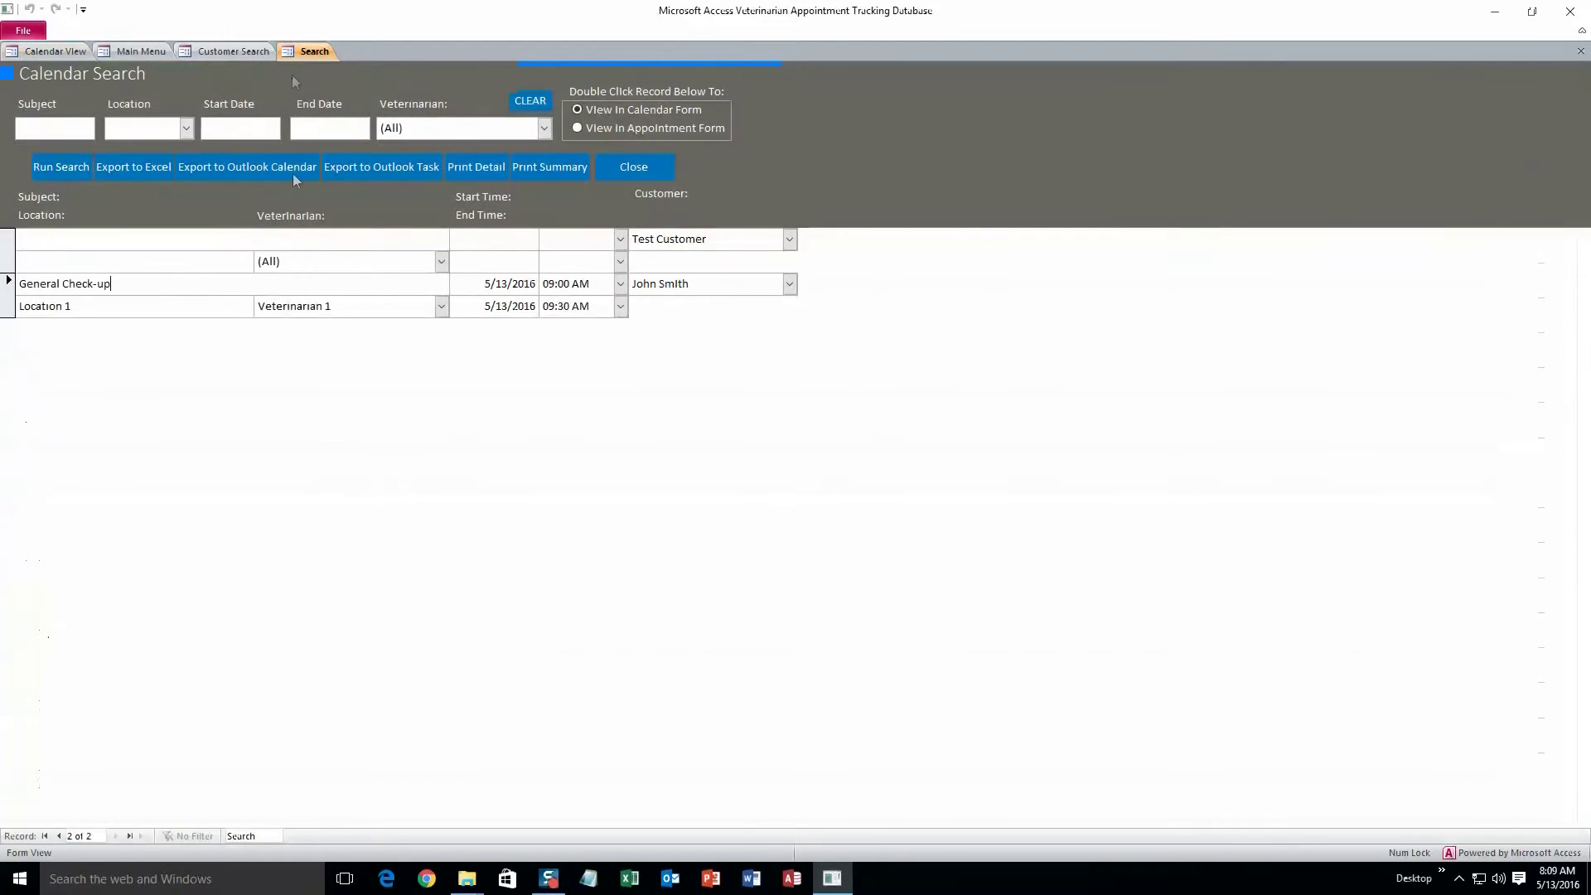
pyautogui.click(579, 127)
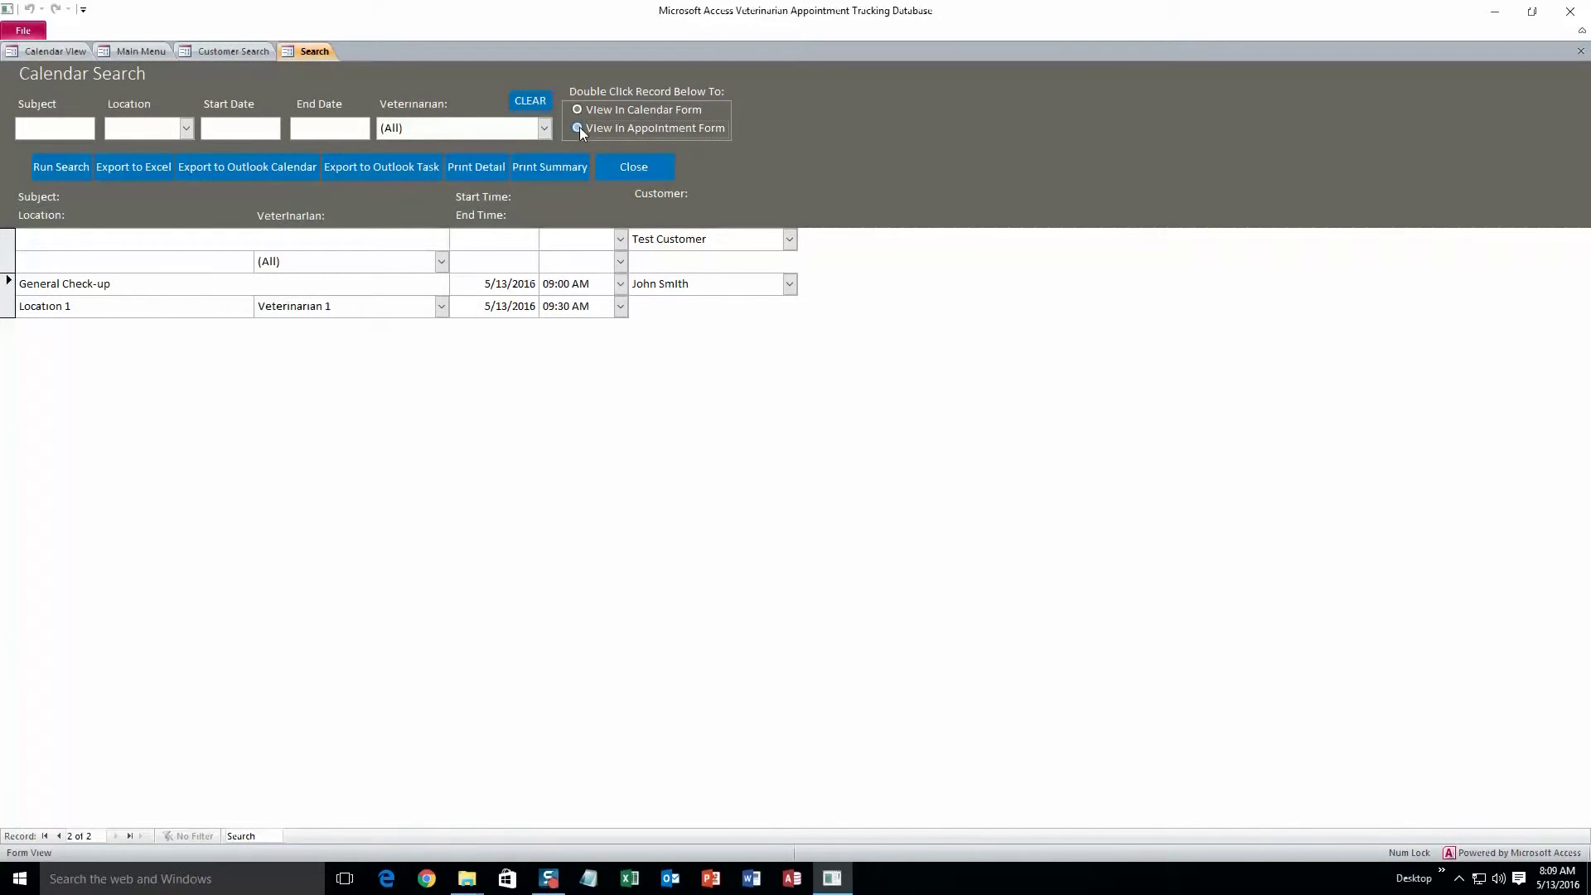
pyautogui.click(205, 303)
pyautogui.doubleClick(204, 302)
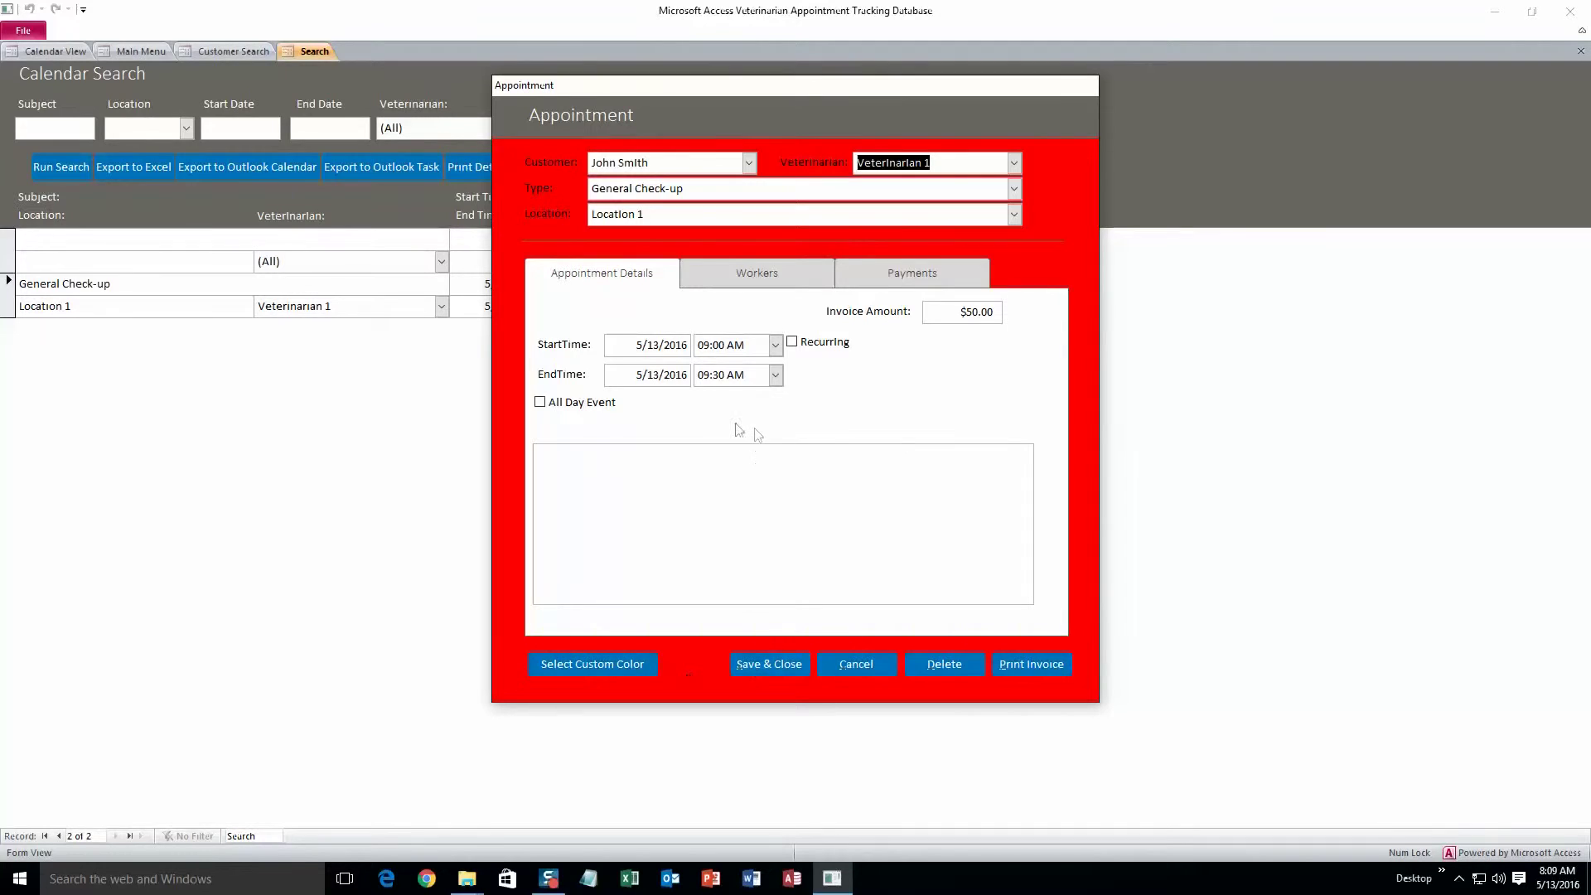
pyautogui.click(772, 663)
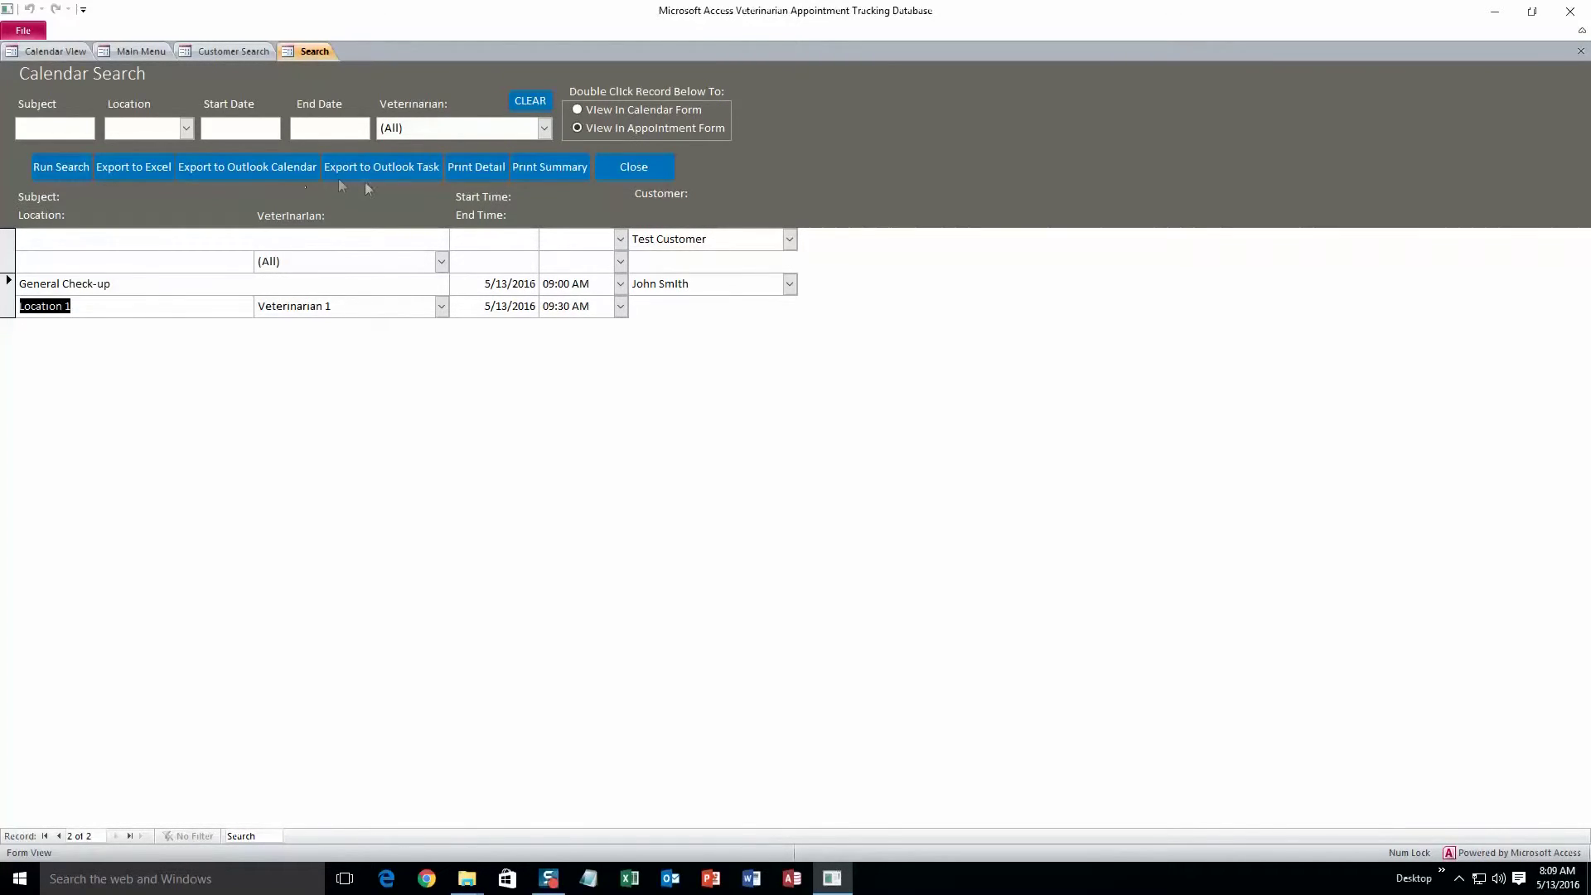
pyautogui.click(557, 166)
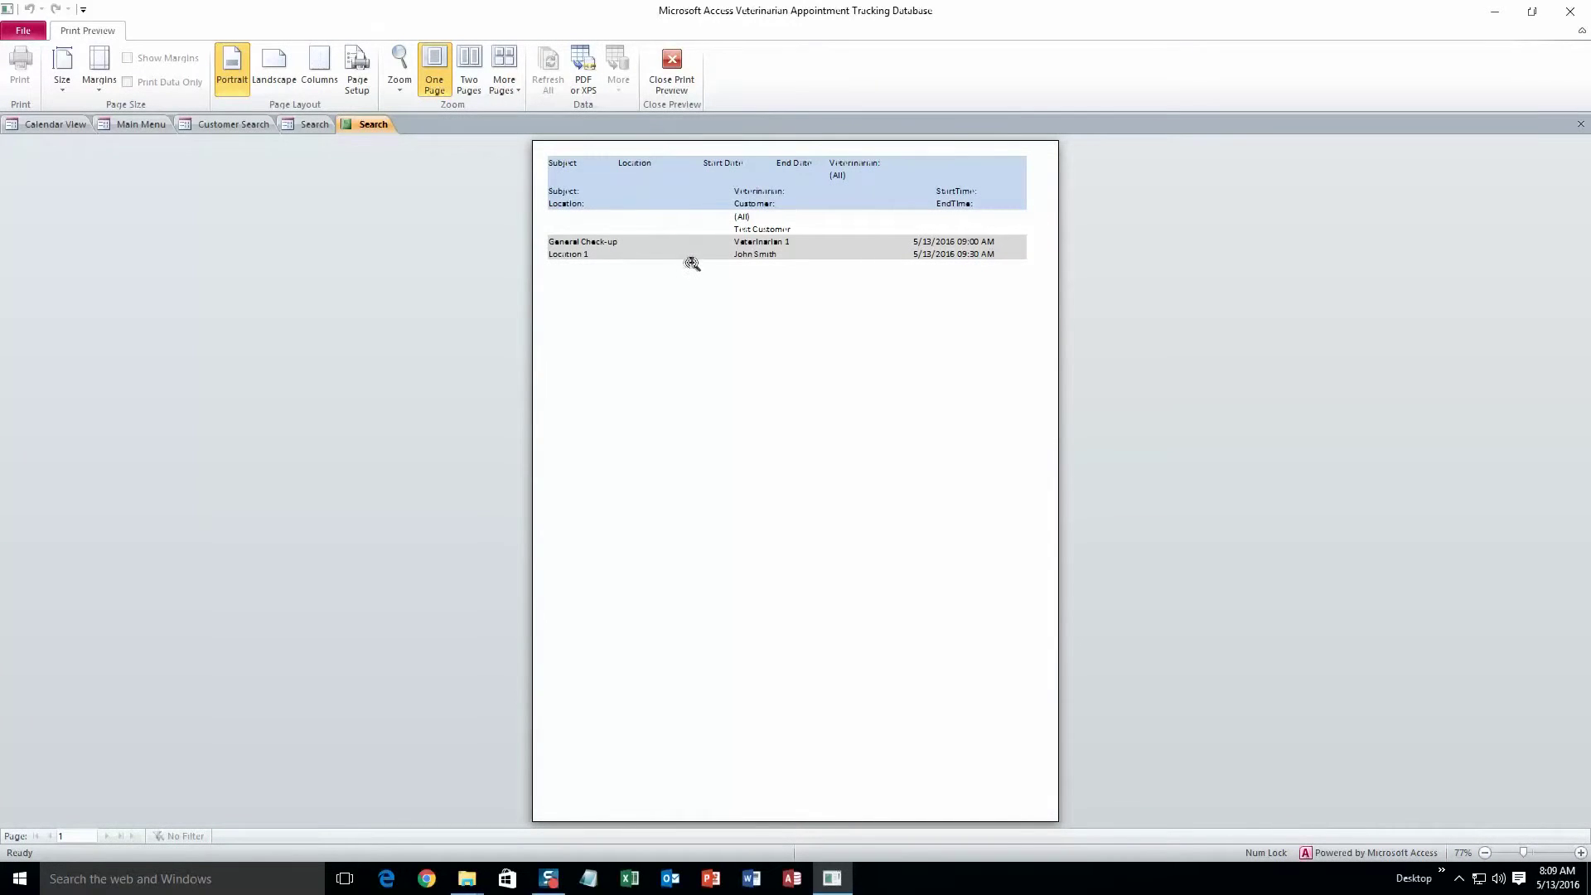
# Preview the per-veterinarian summary report (1 appointment for Veterinarian 1), then return to Calendar Search
pyautogui.click(678, 72)
pyautogui.click(549, 170)
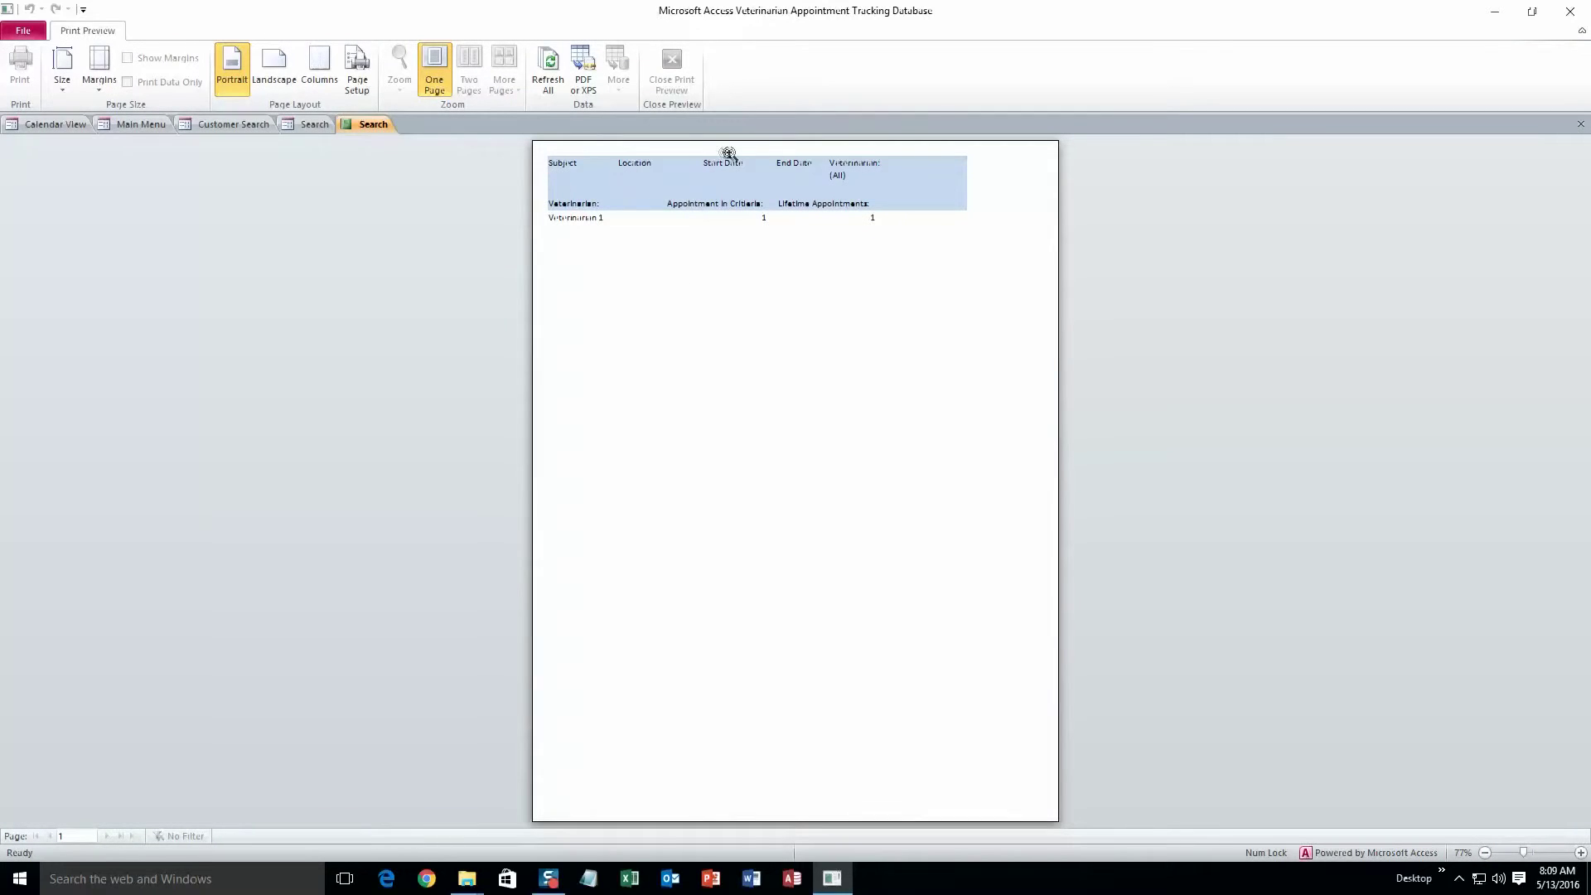
pyautogui.click(287, 126)
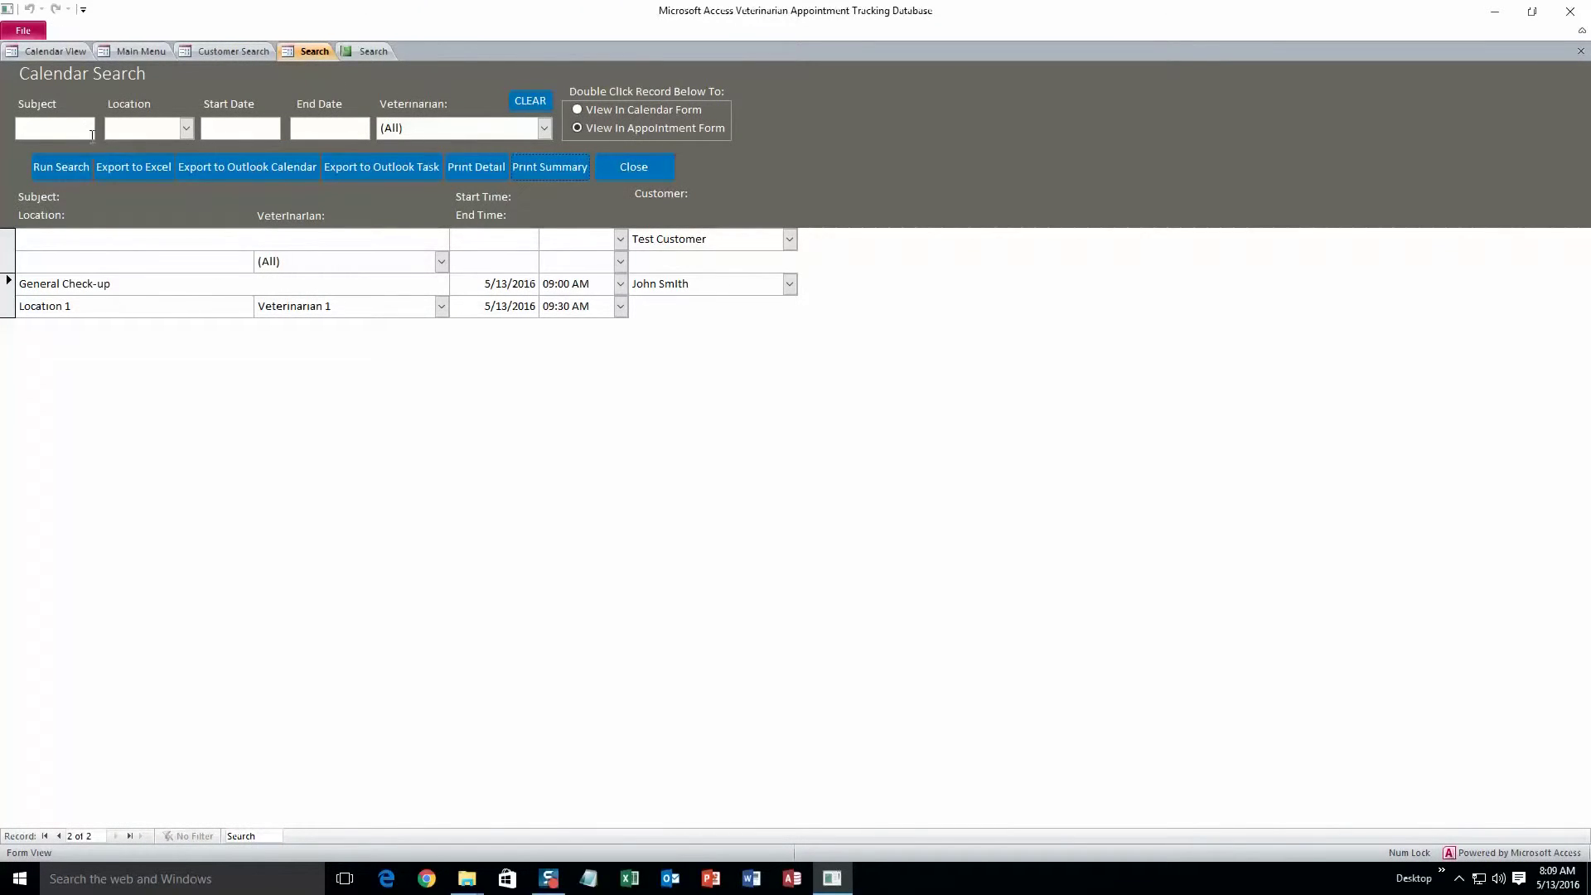
# Filter the appointment search to Location 1 and rerun it
pyautogui.click(185, 128)
pyautogui.click(143, 149)
pyautogui.click(78, 170)
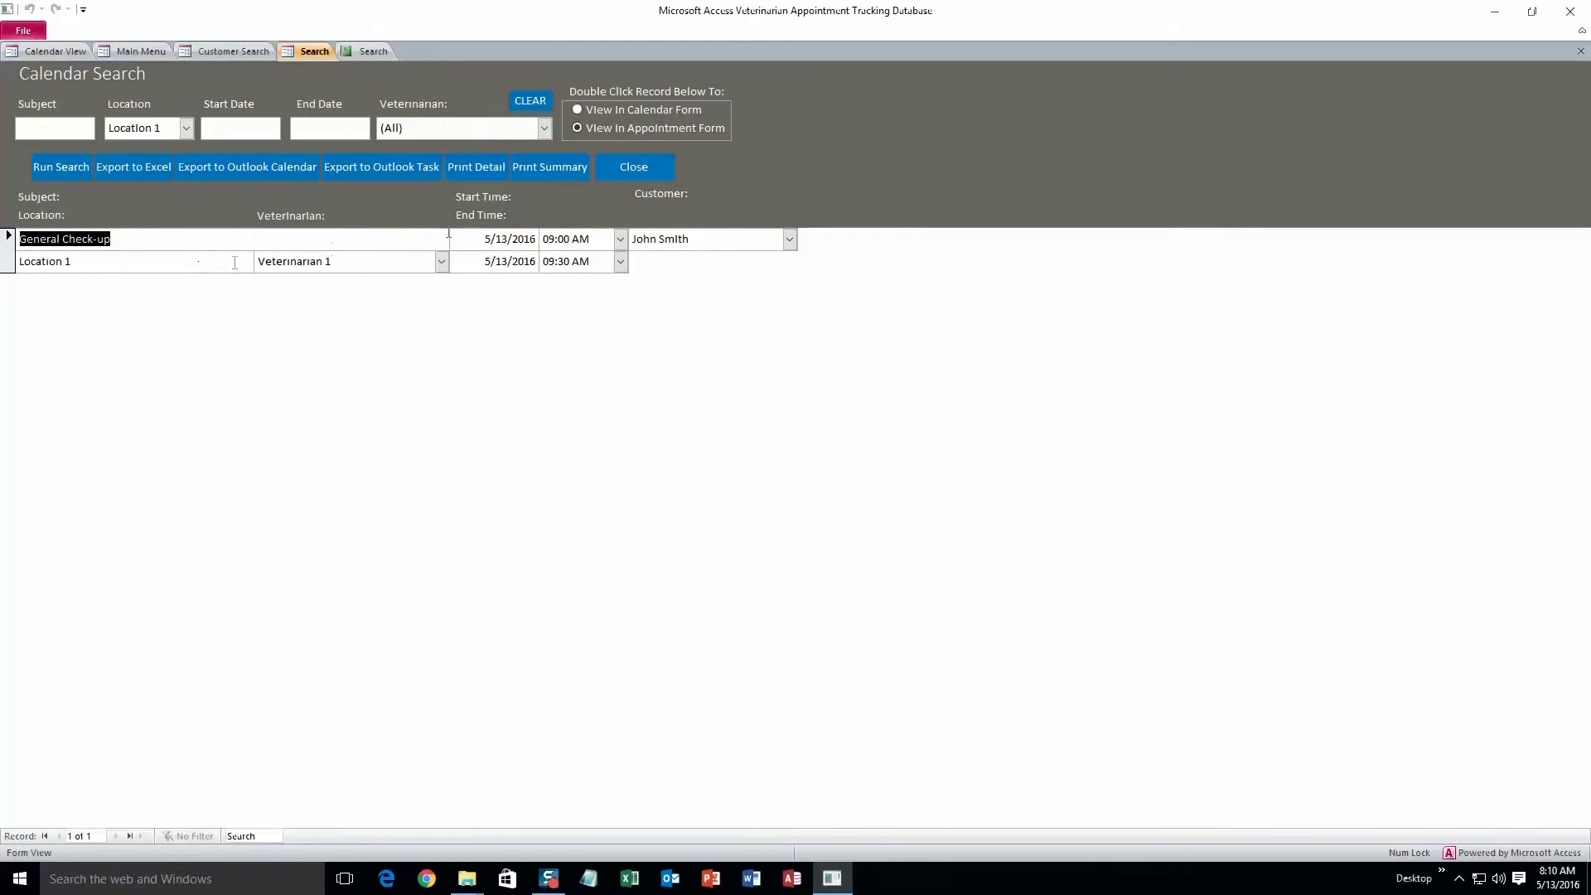
# Close the Calendar Search form and open Lookup Maintenance from the Main Menu
pyautogui.click(611, 165)
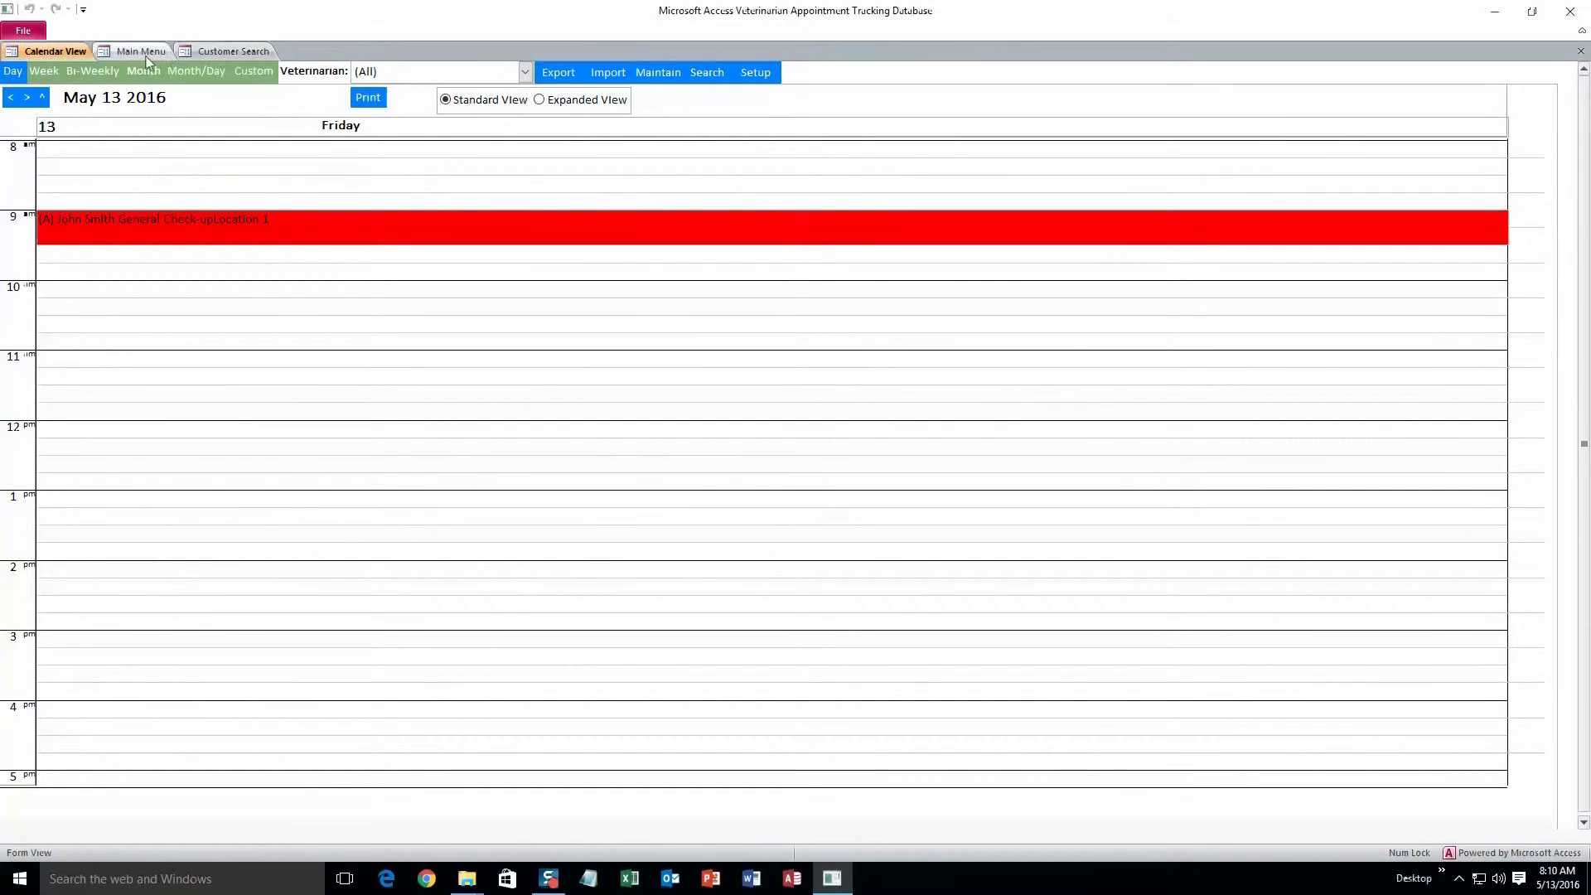
pyautogui.click(142, 51)
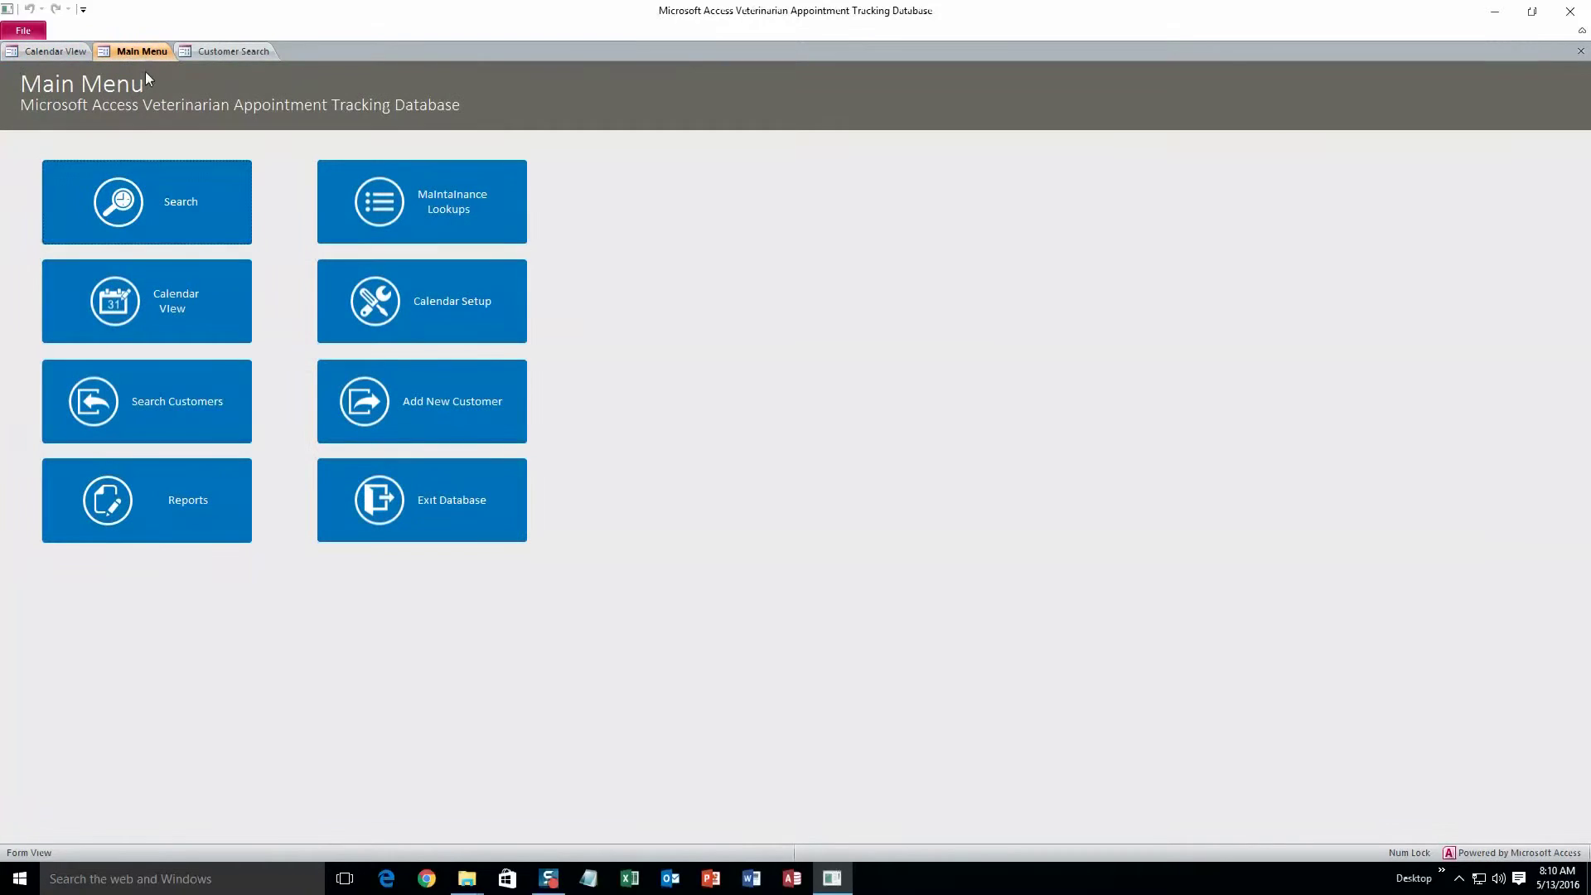
pyautogui.click(395, 206)
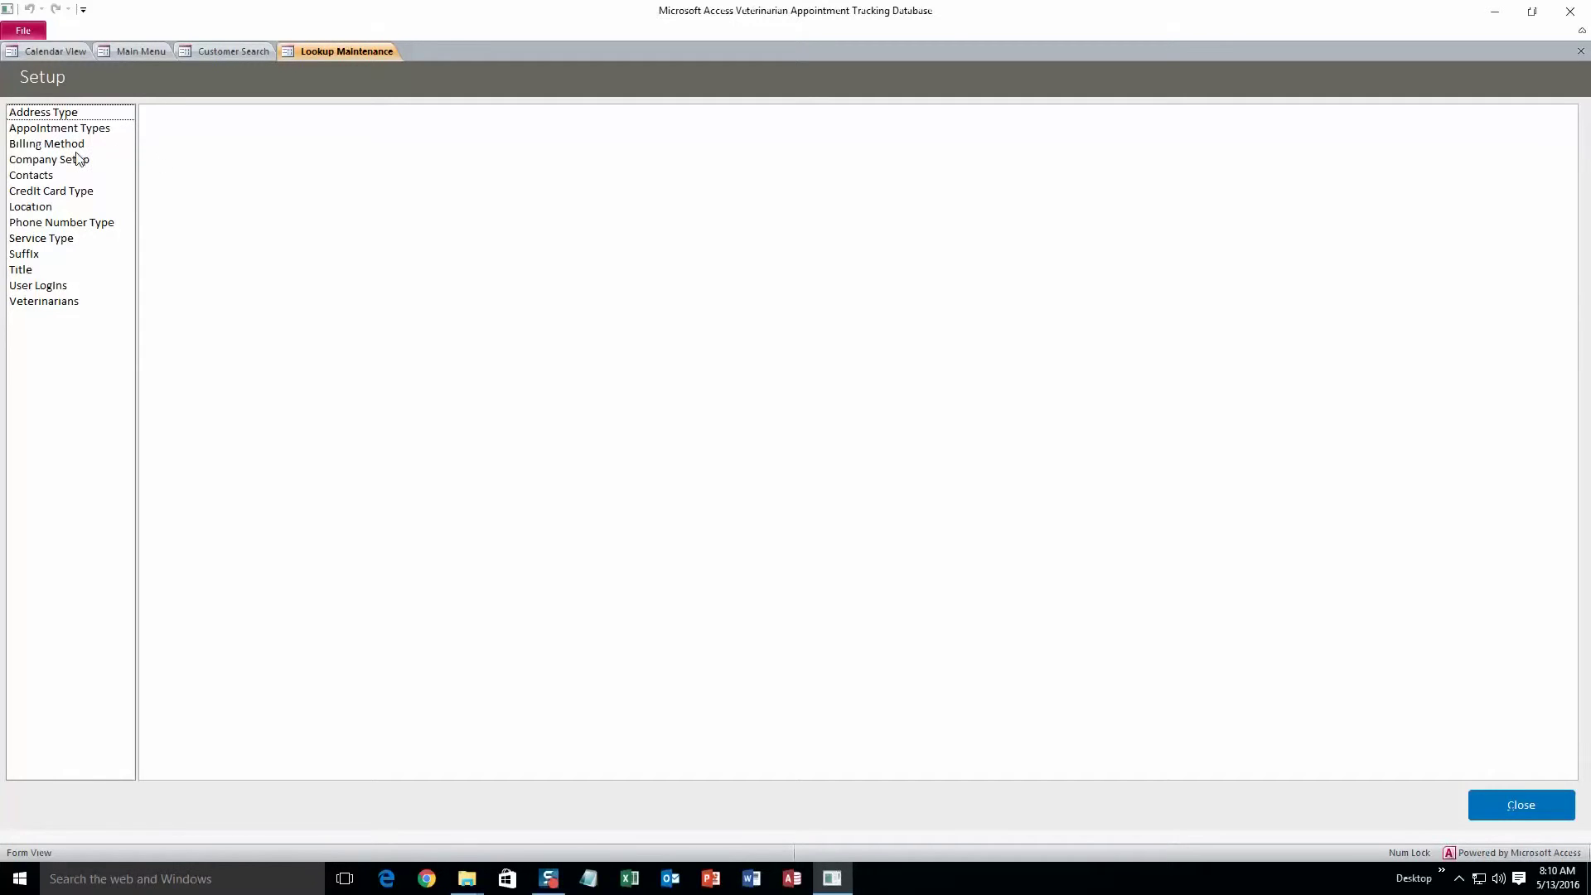
# In the Veterinarians lookup, rename Veterinarian 1 to Sally, add Jeff, and save
pyautogui.click(58, 302)
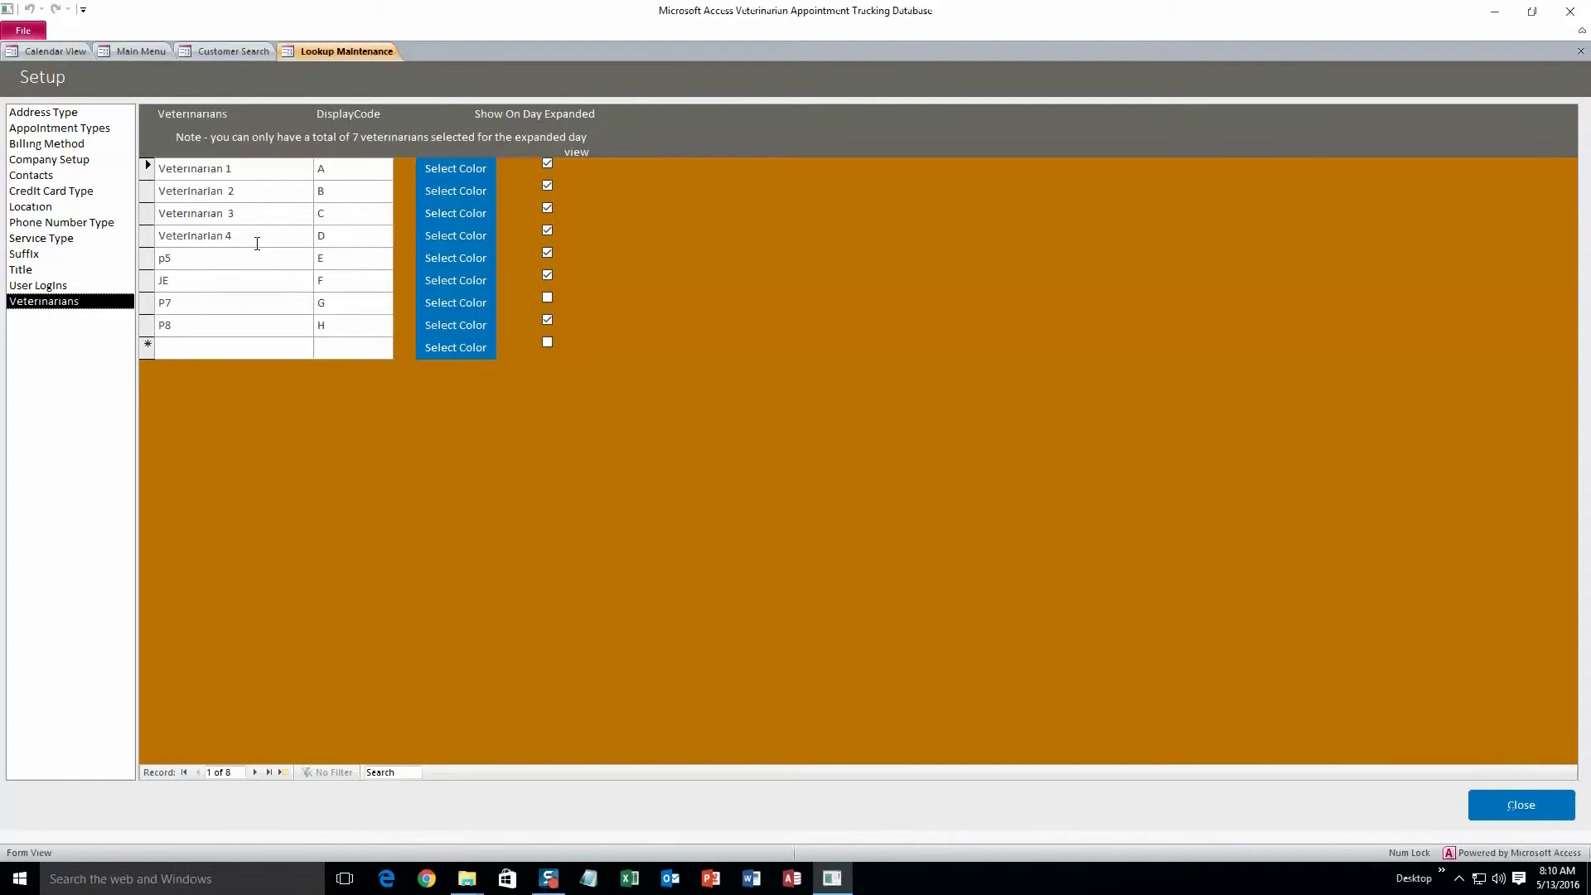
pyautogui.click(250, 166)
pyautogui.press('BackSpace')
pyautogui.press('BackSpace')
pyautogui.press('BackSpace')
pyautogui.press('BackSpace')
pyautogui.press('BackSpace')
pyautogui.press('BackSpace')
pyautogui.press('BackSpace')
pyautogui.press('BackSpace')
pyautogui.press('BackSpace')
pyautogui.press('BackSpace')
pyautogui.press('BackSpace')
pyautogui.press('BackSpace')
pyautogui.write('Sally')
pyautogui.click(209, 346)
pyautogui.write('Jeff')
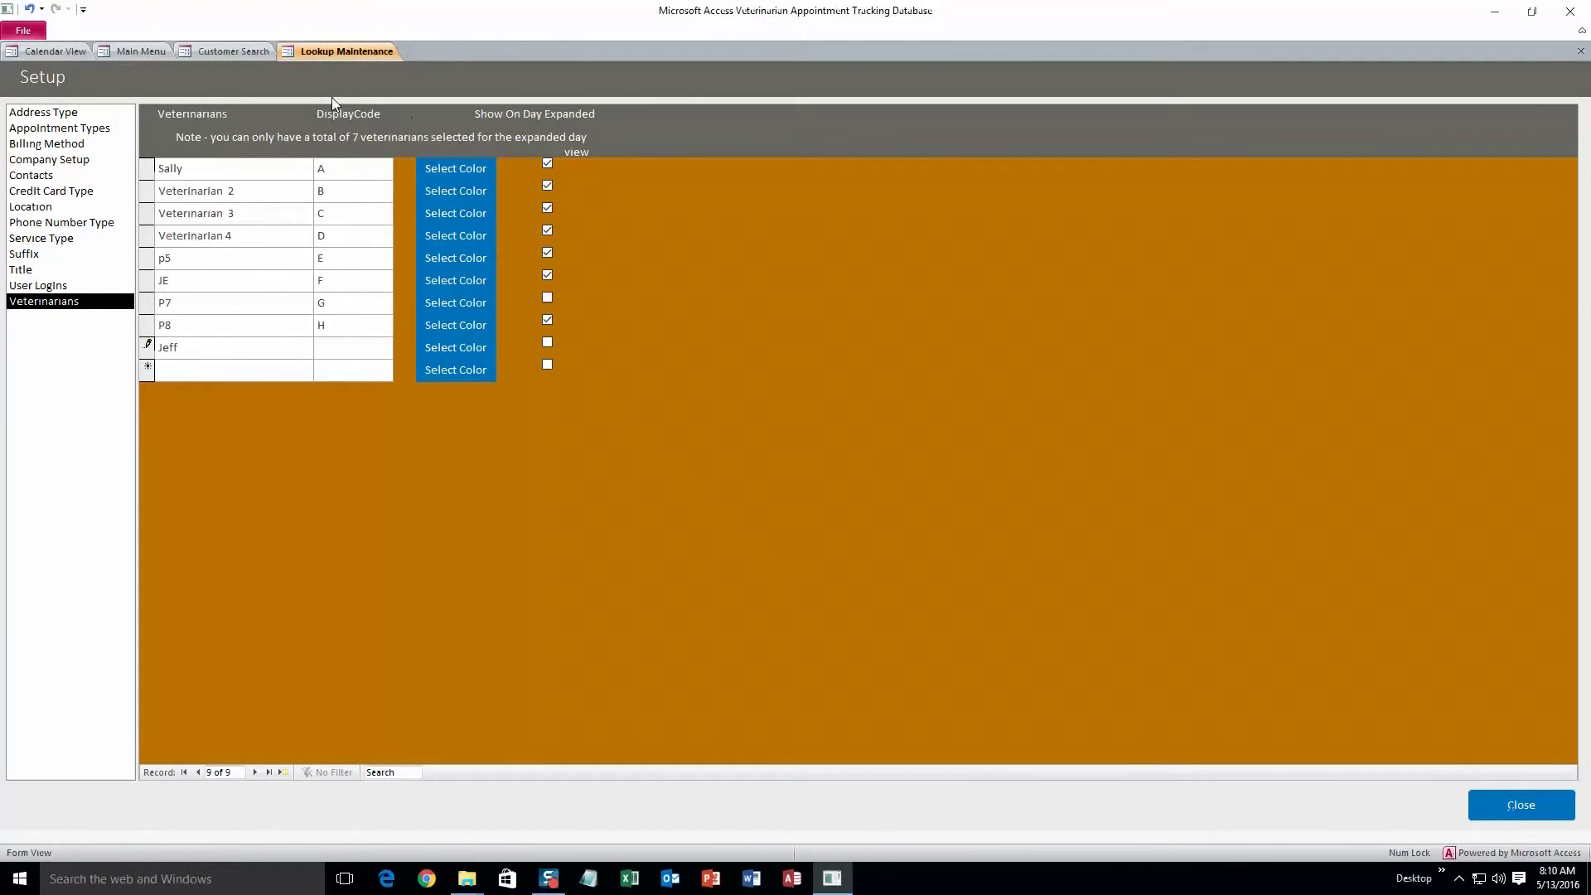
pyautogui.click(1494, 802)
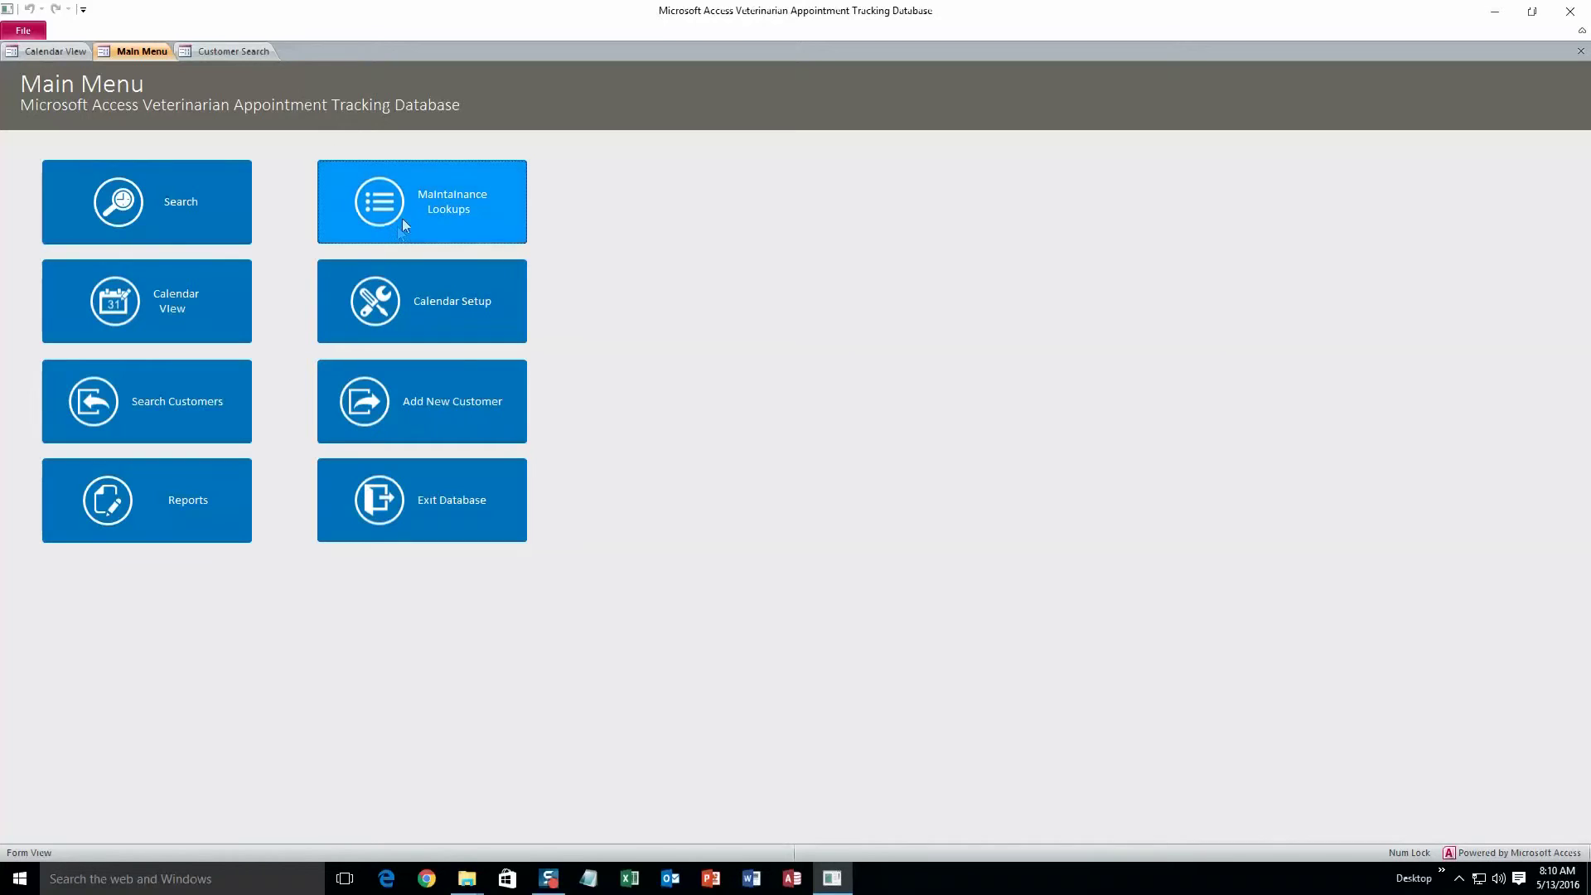
# Reopen Lookup Maintenance to review the Contacts and User Logins lists, then return to the Main Menu
pyautogui.click(402, 214)
pyautogui.click(48, 225)
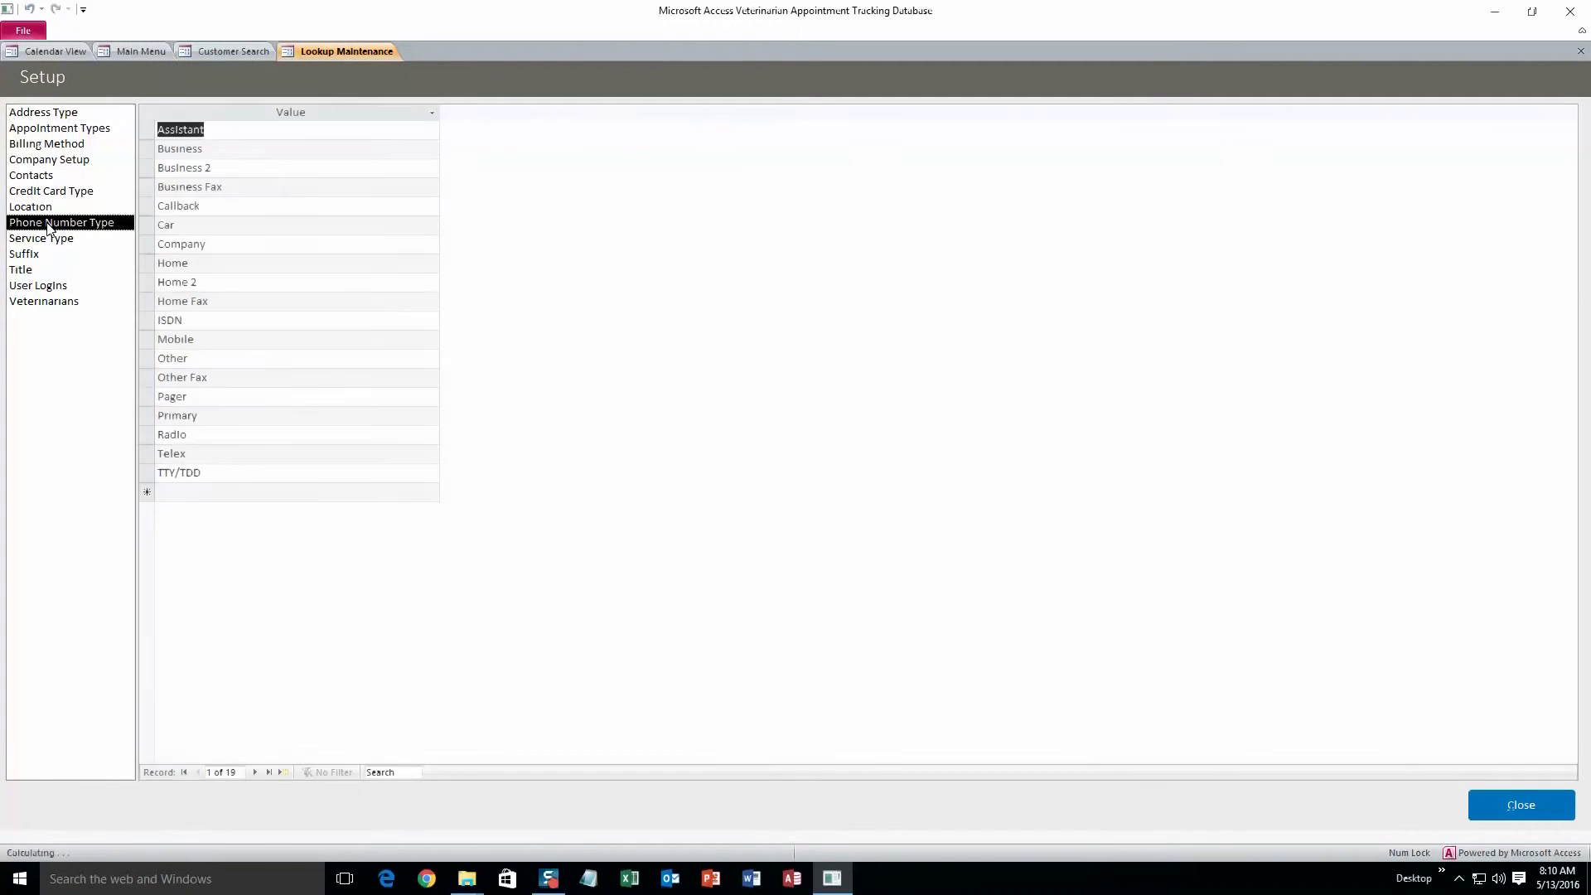
pyautogui.press('Up')
pyautogui.press('Up')
pyautogui.press('Up')
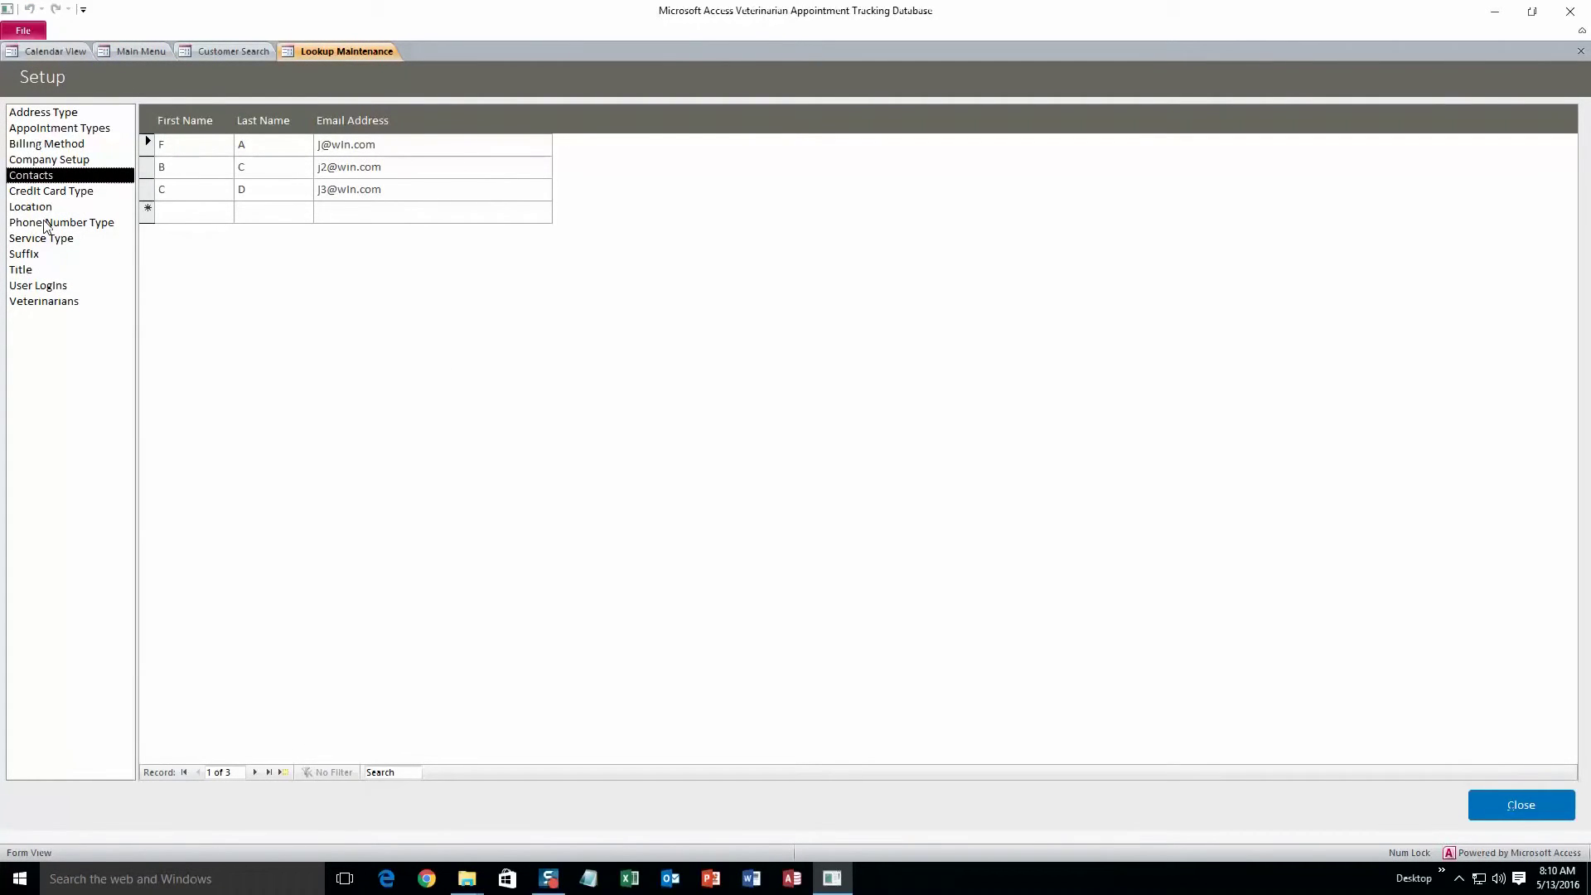
pyautogui.click(39, 288)
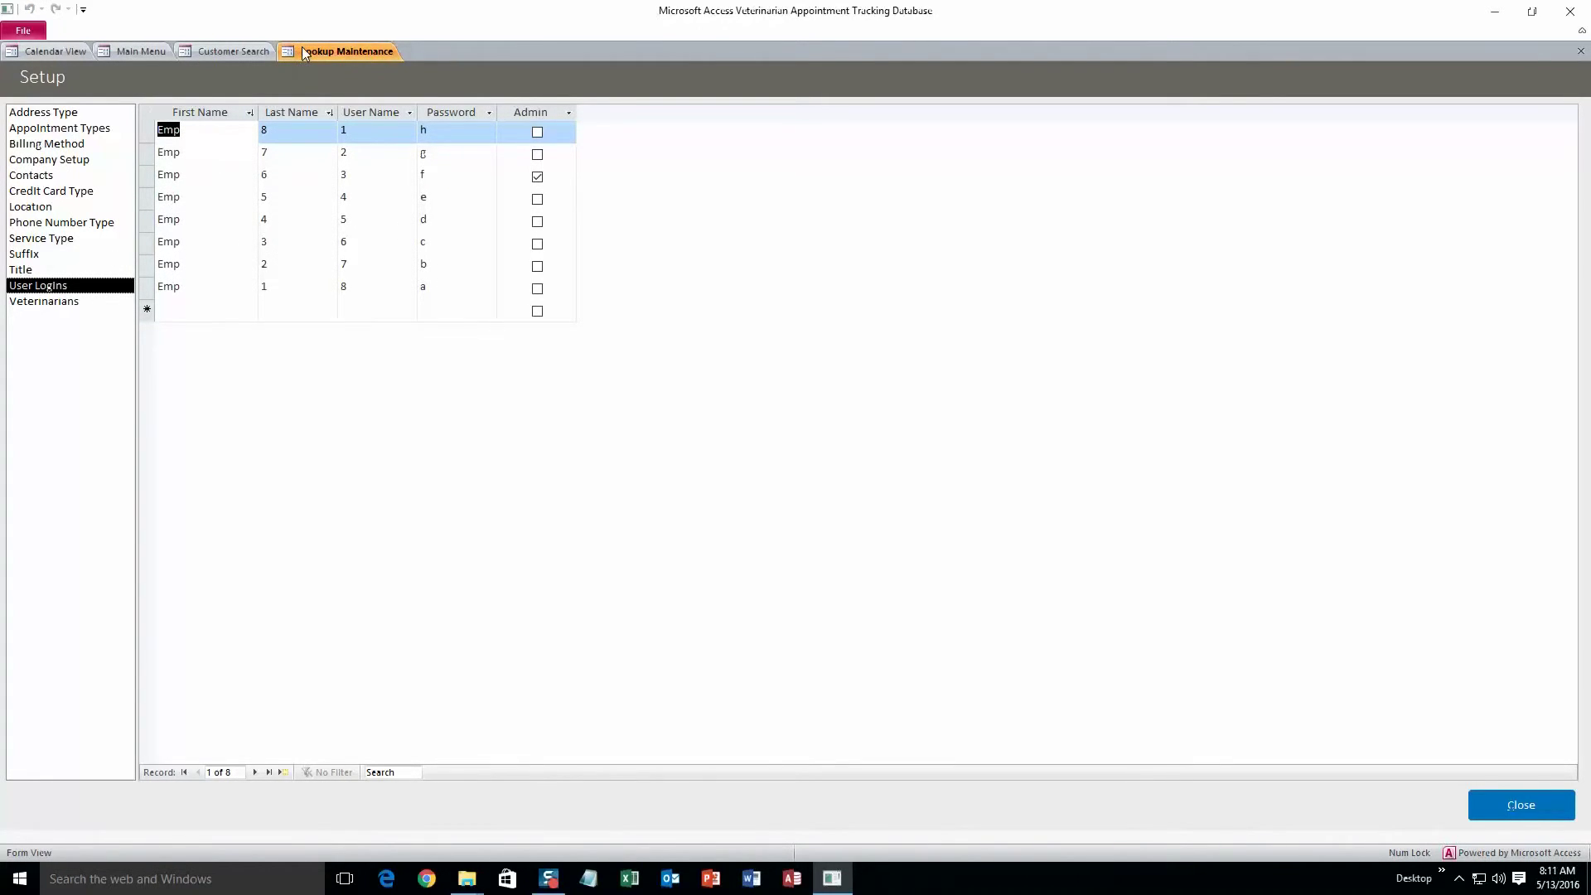
pyautogui.click(141, 51)
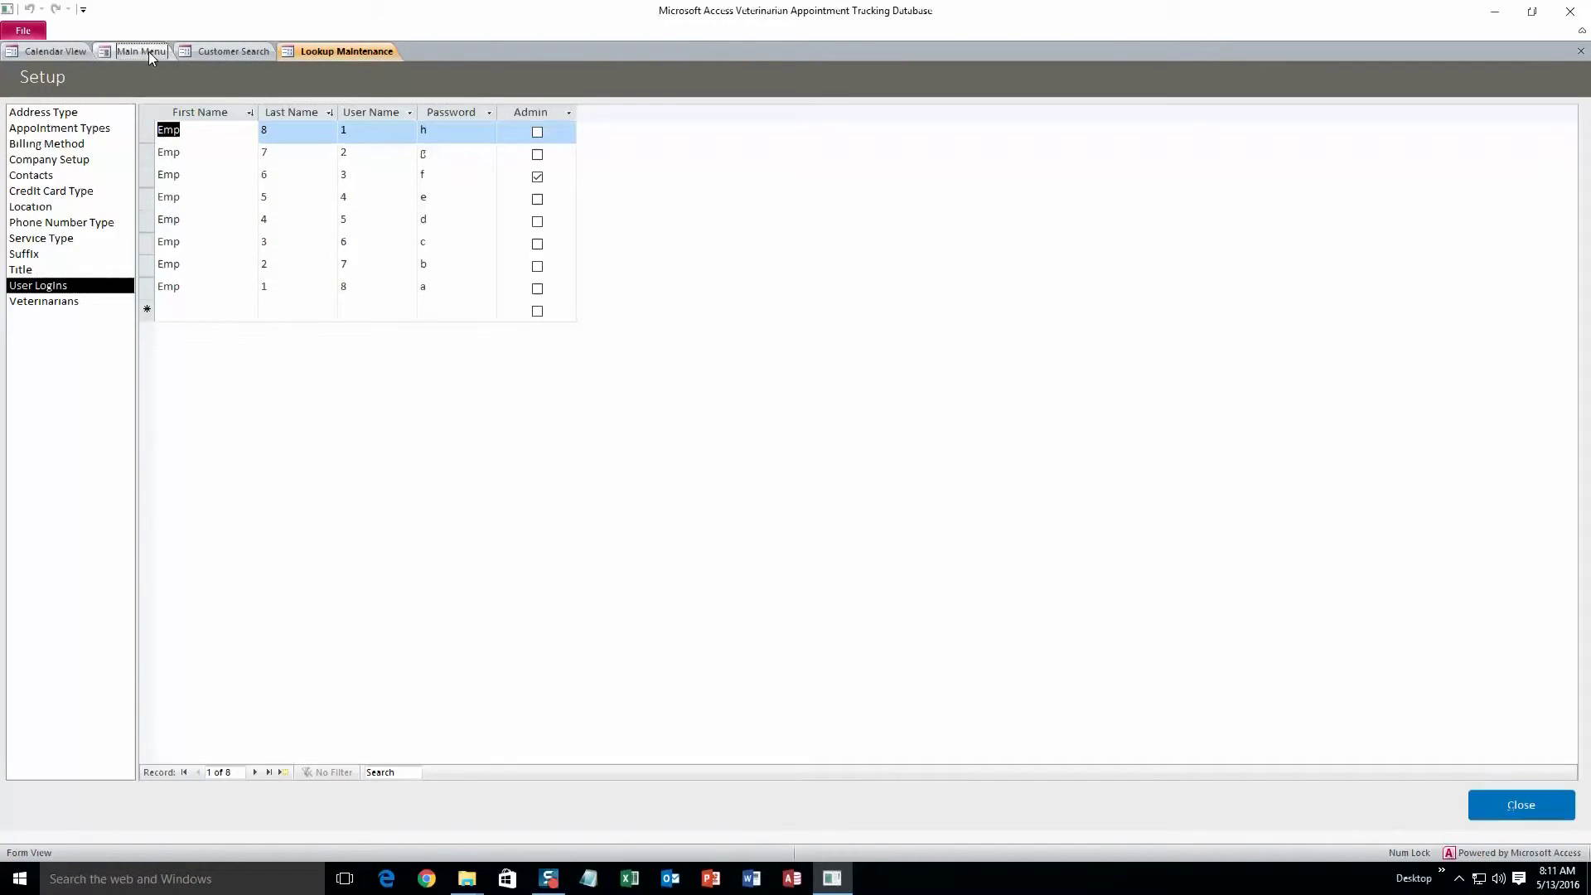
# Keep Monday and 08:00 AM as week and day starts, enable Activate User Login, and save
pyautogui.click(430, 291)
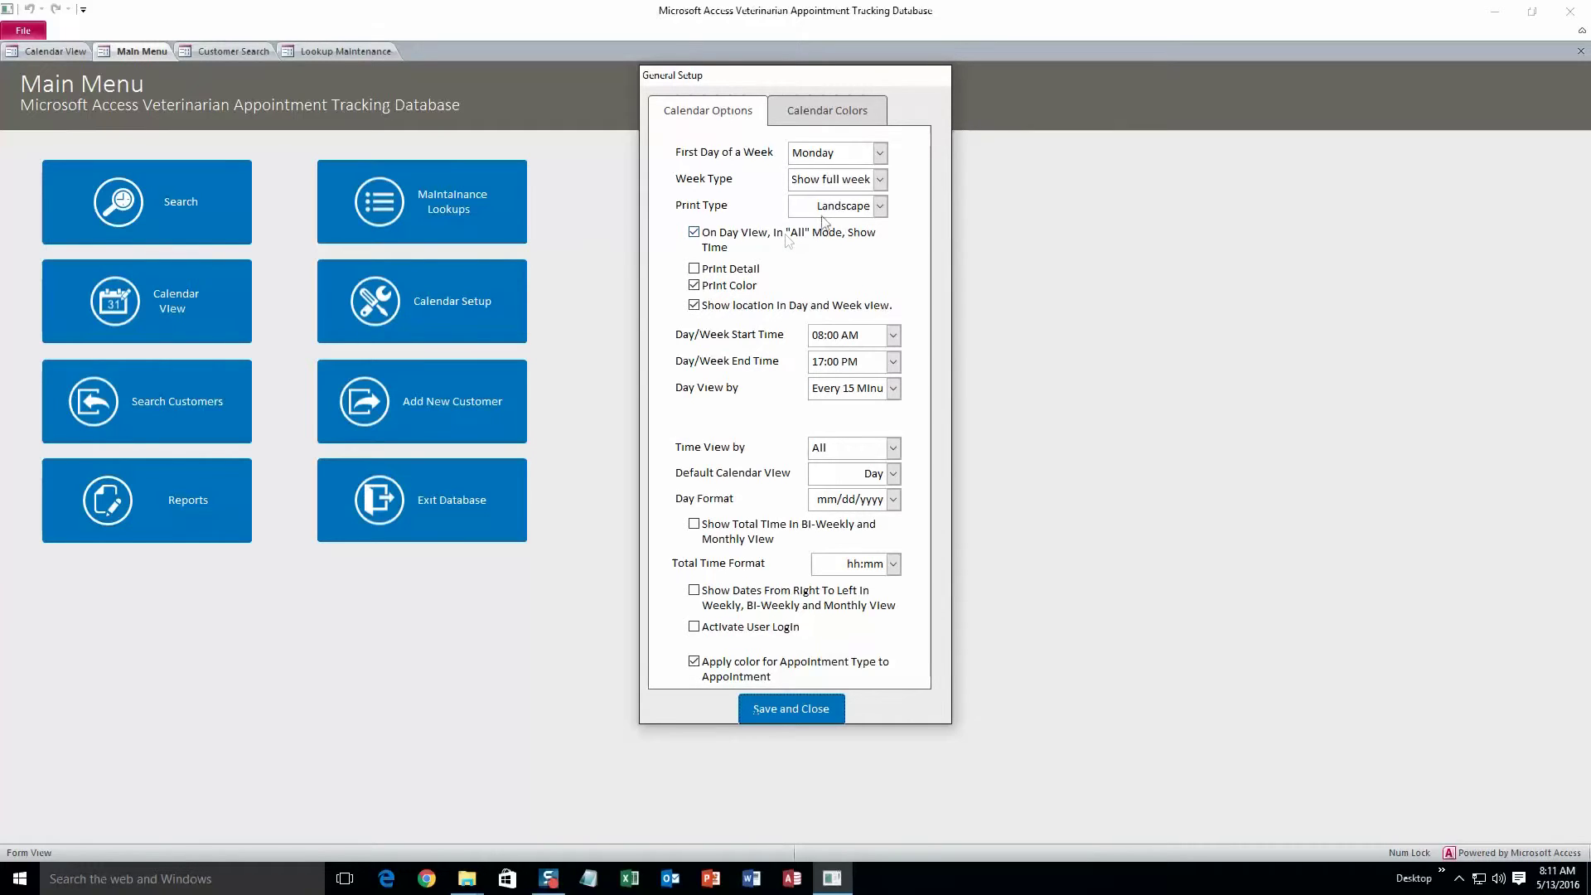
pyautogui.click(879, 153)
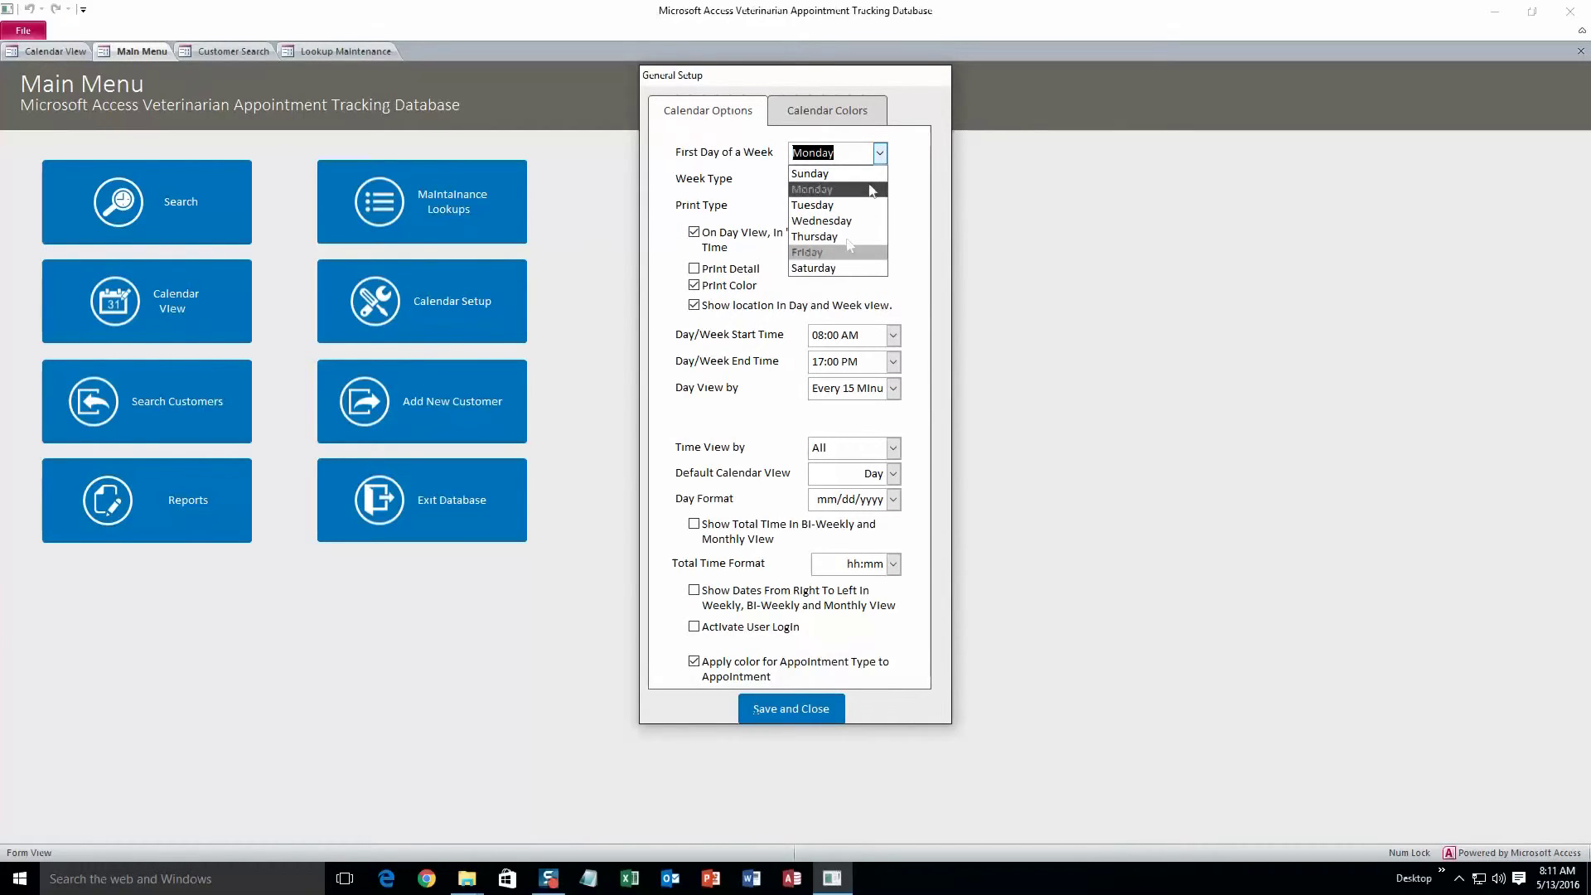
pyautogui.click(879, 154)
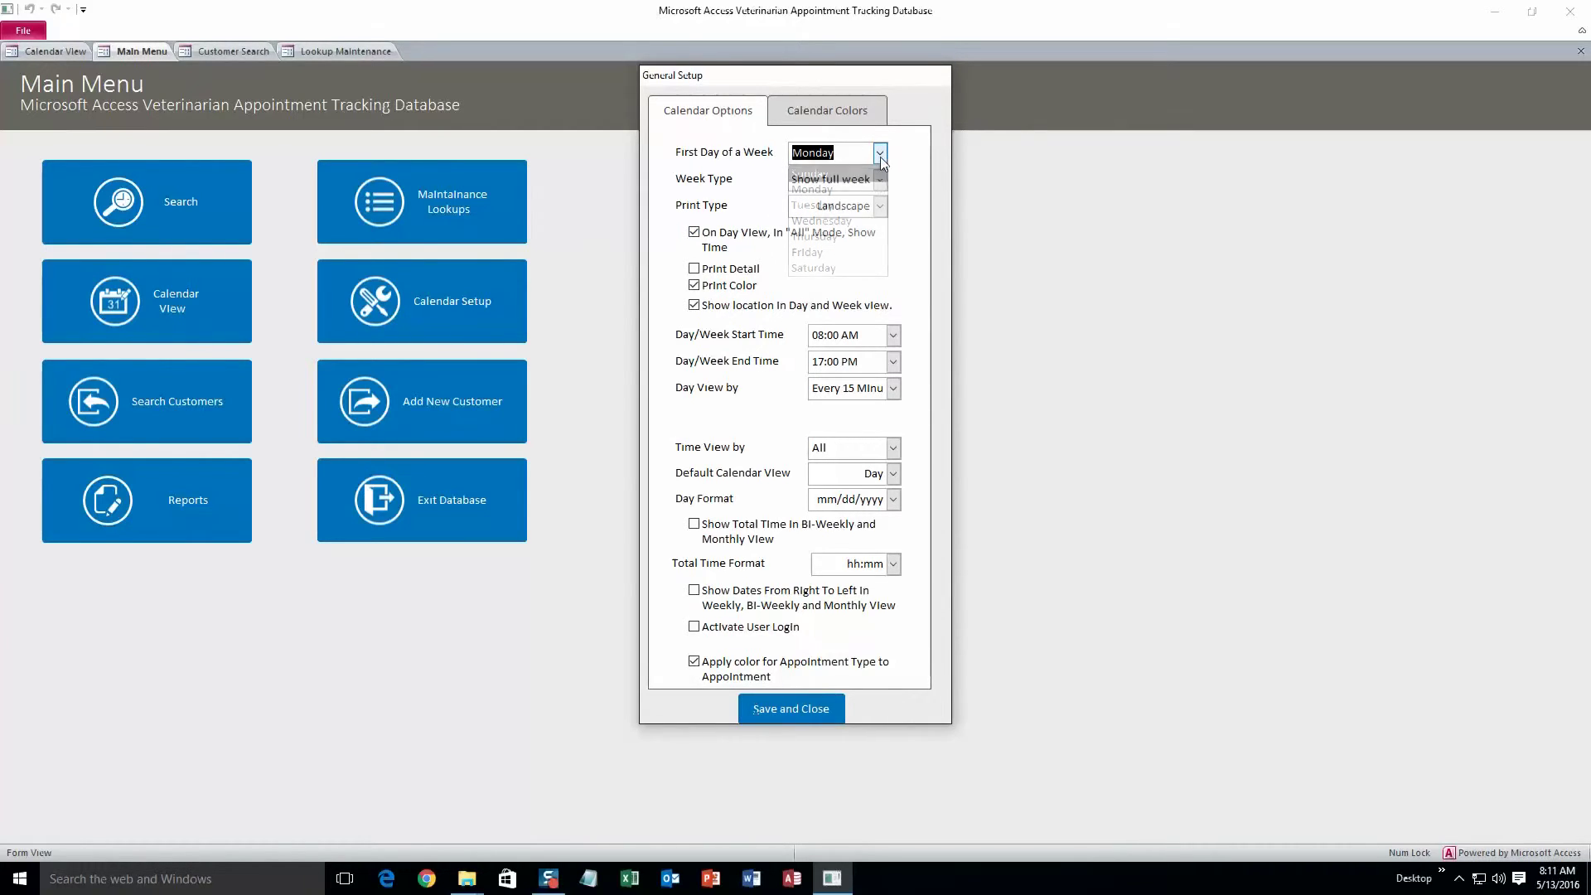
pyautogui.click(893, 336)
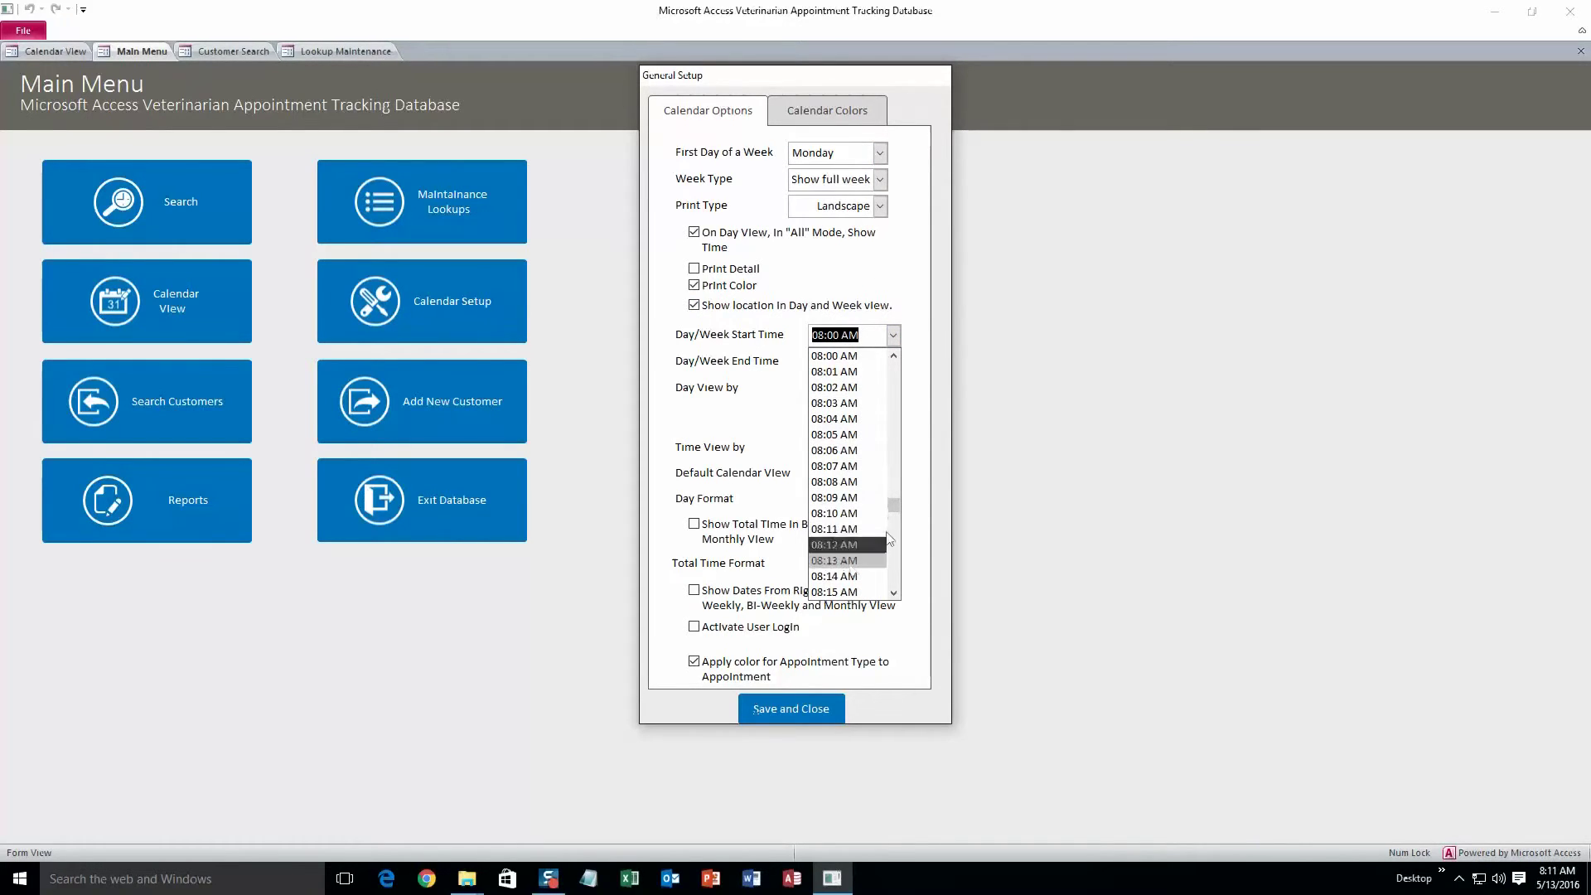
pyautogui.click(894, 336)
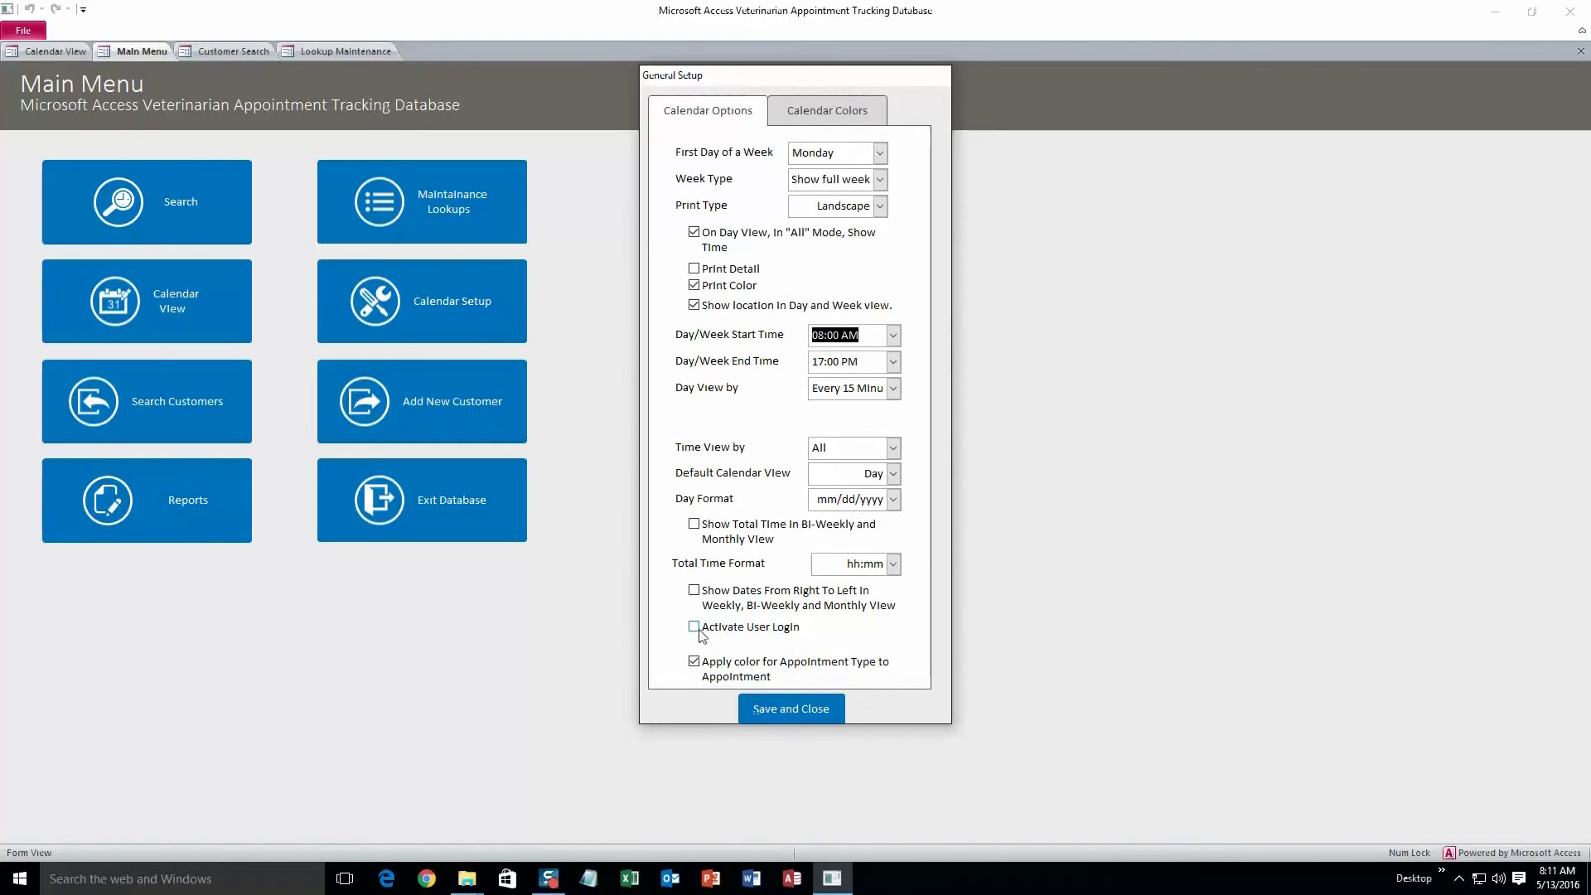
pyautogui.click(695, 628)
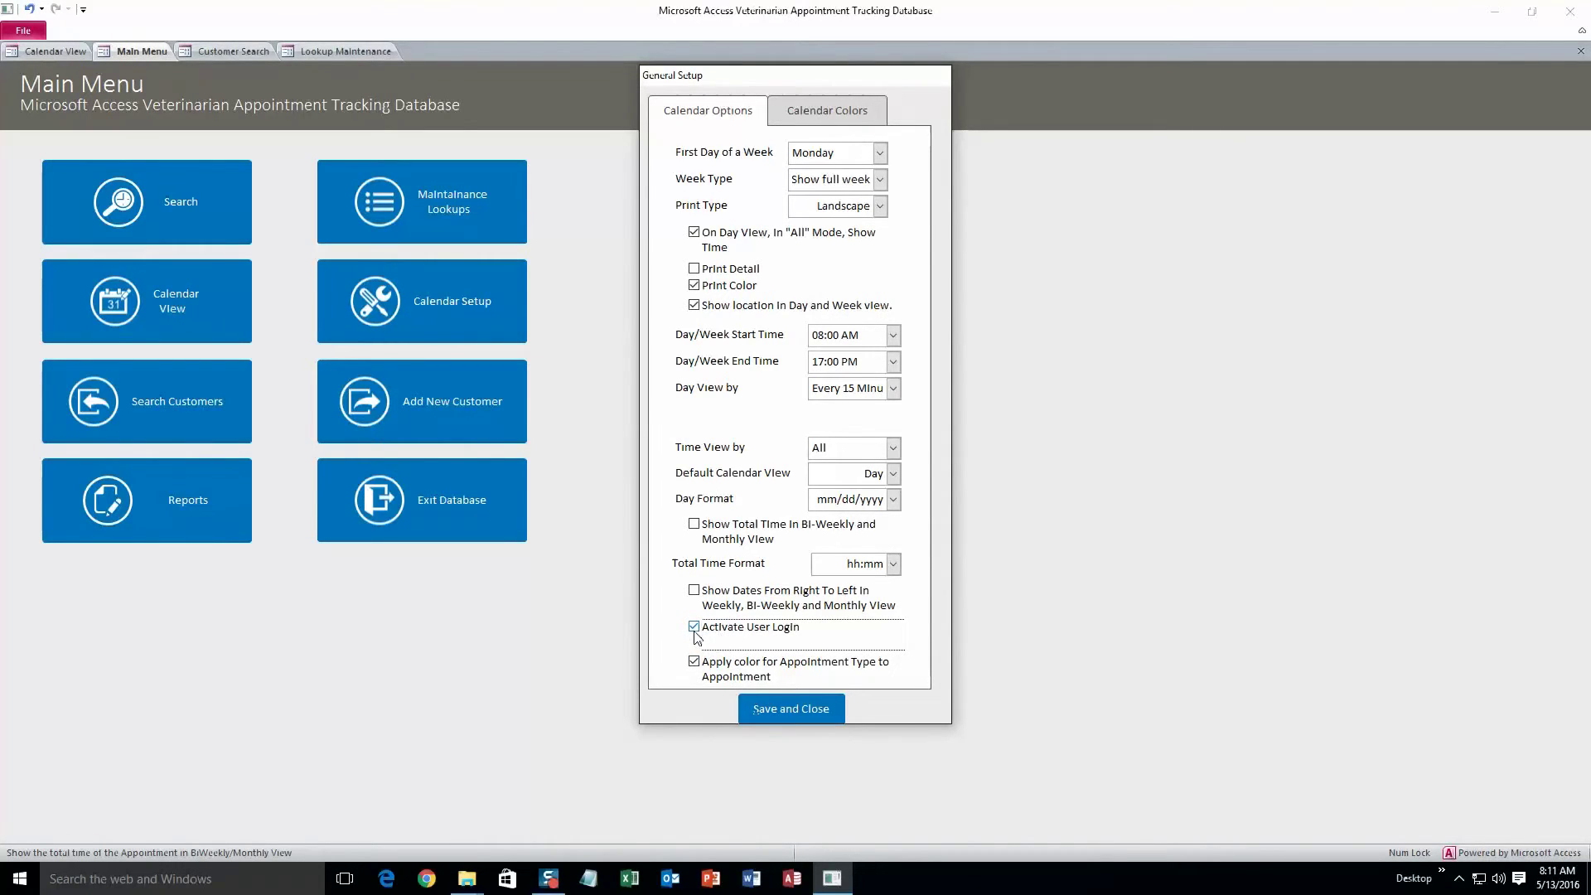
pyautogui.click(778, 708)
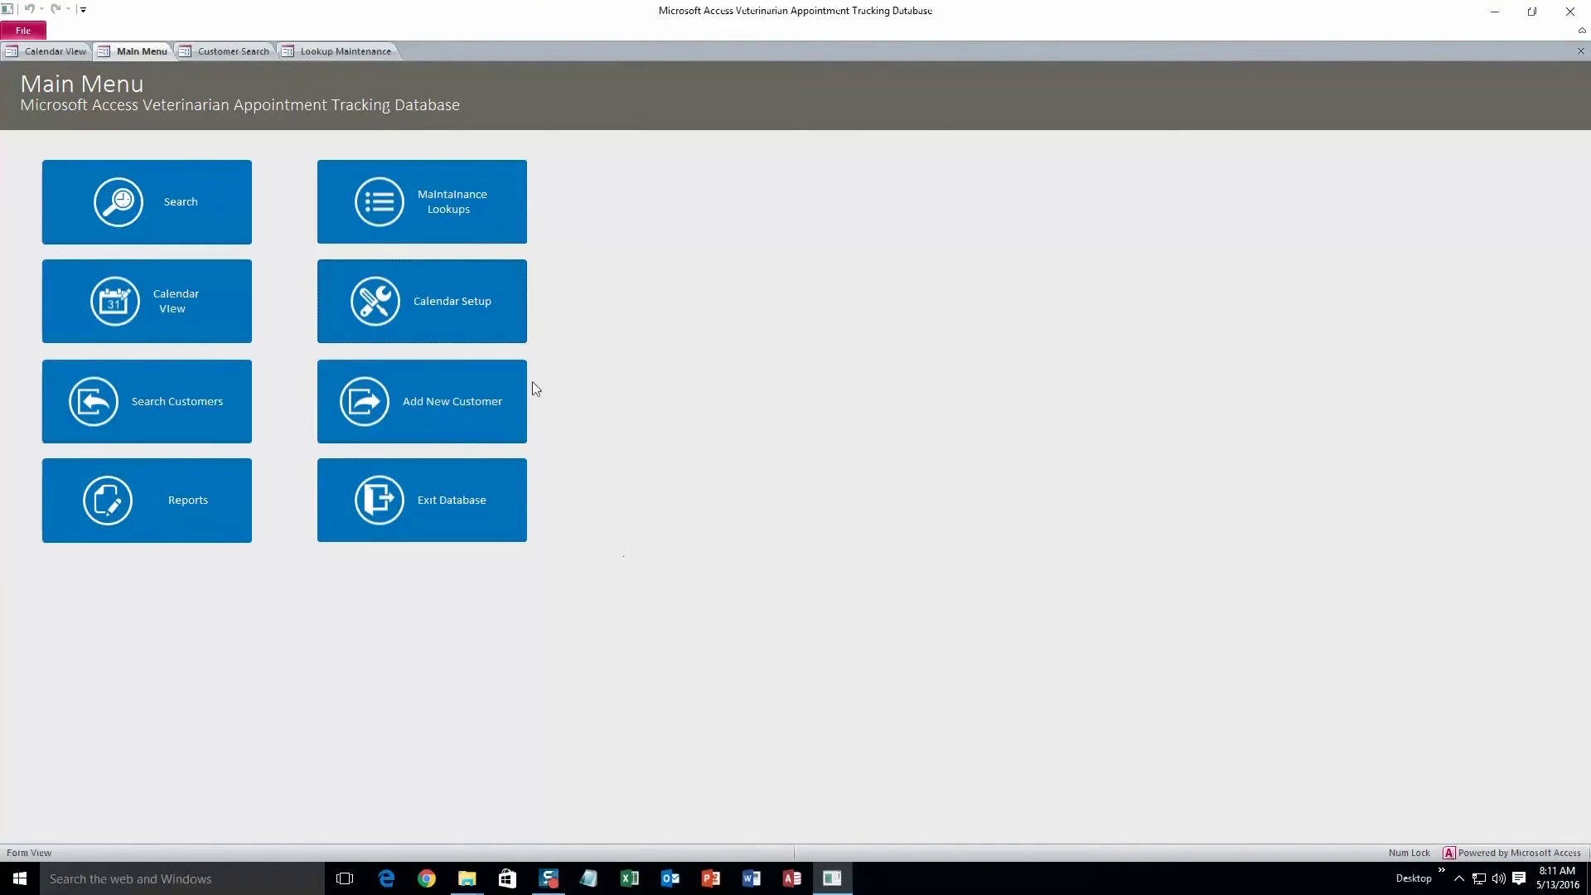
# Replace the first user login's first name, last name, user name and password, then close the lookups
pyautogui.click(471, 222)
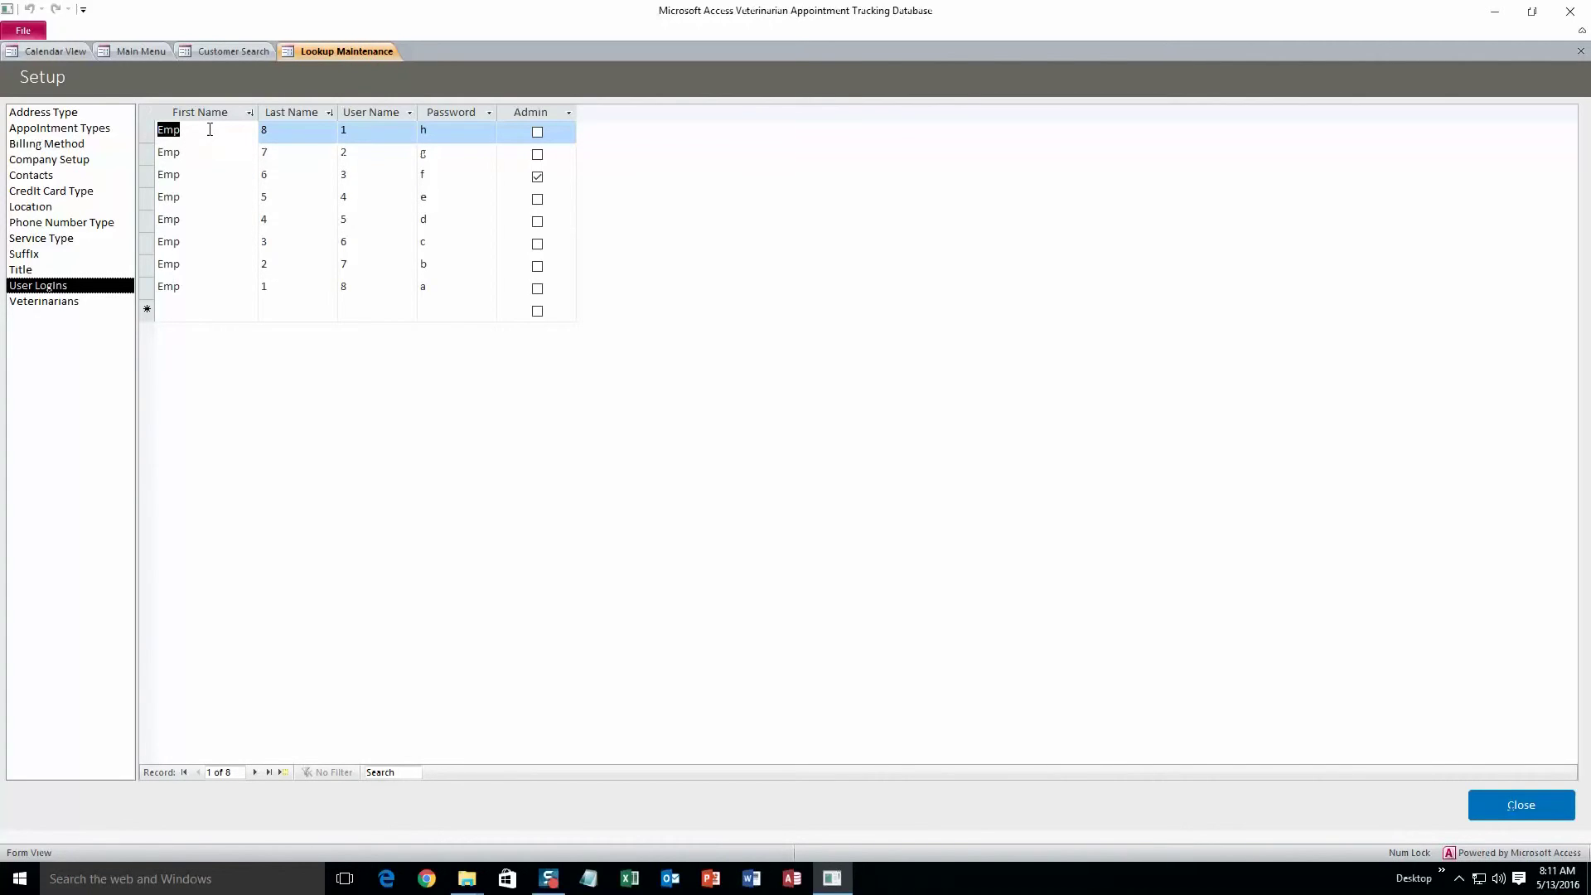
pyautogui.press('BackSpace')
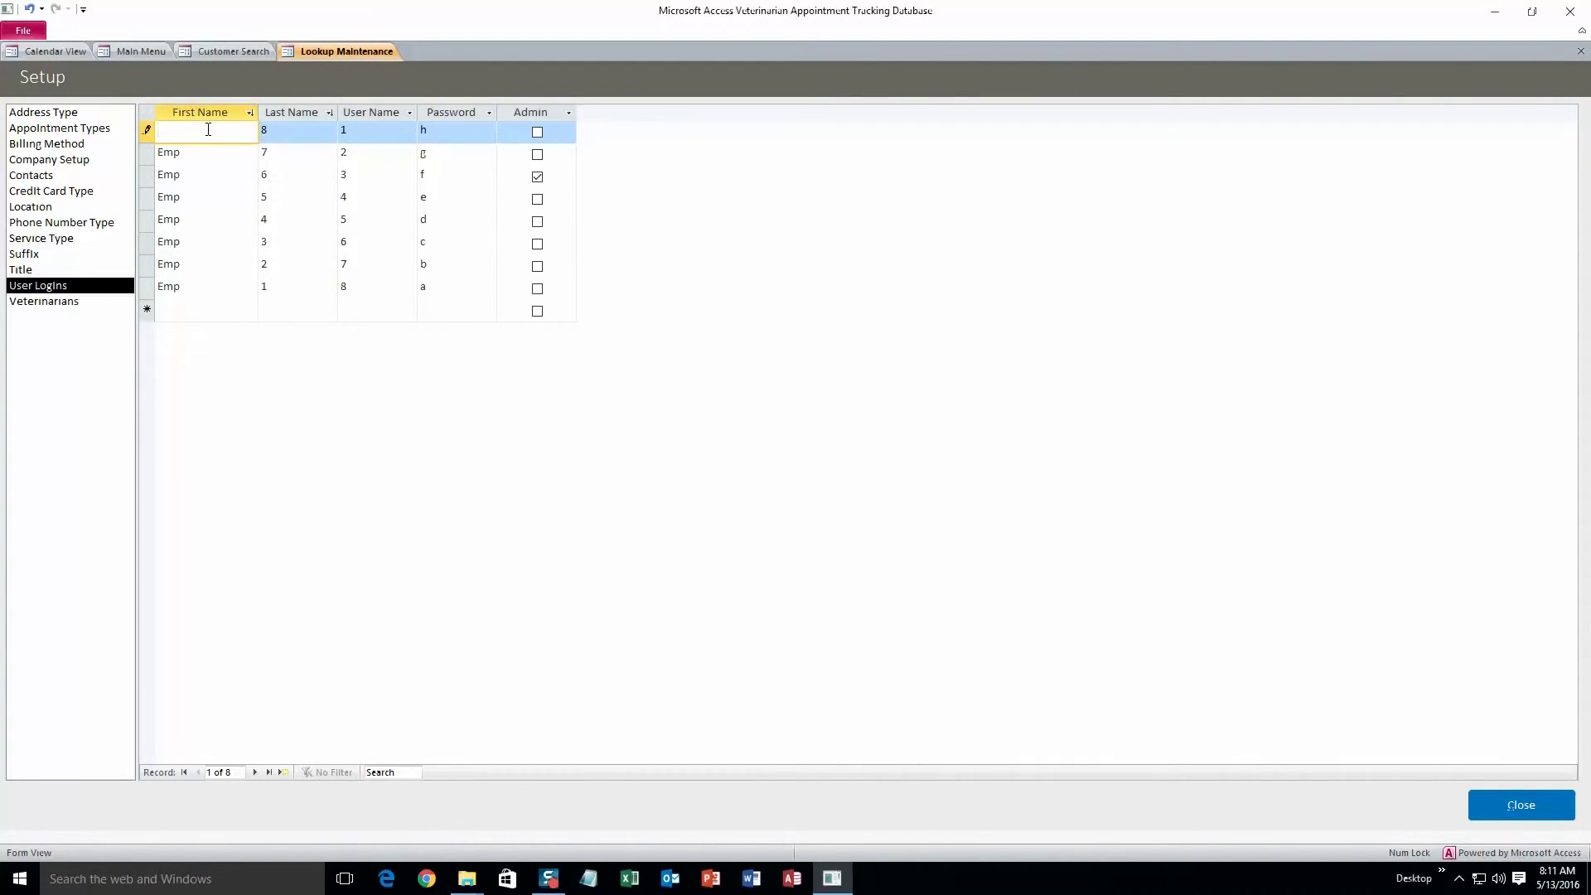
pyautogui.write('Jon')
pyautogui.click(297, 125)
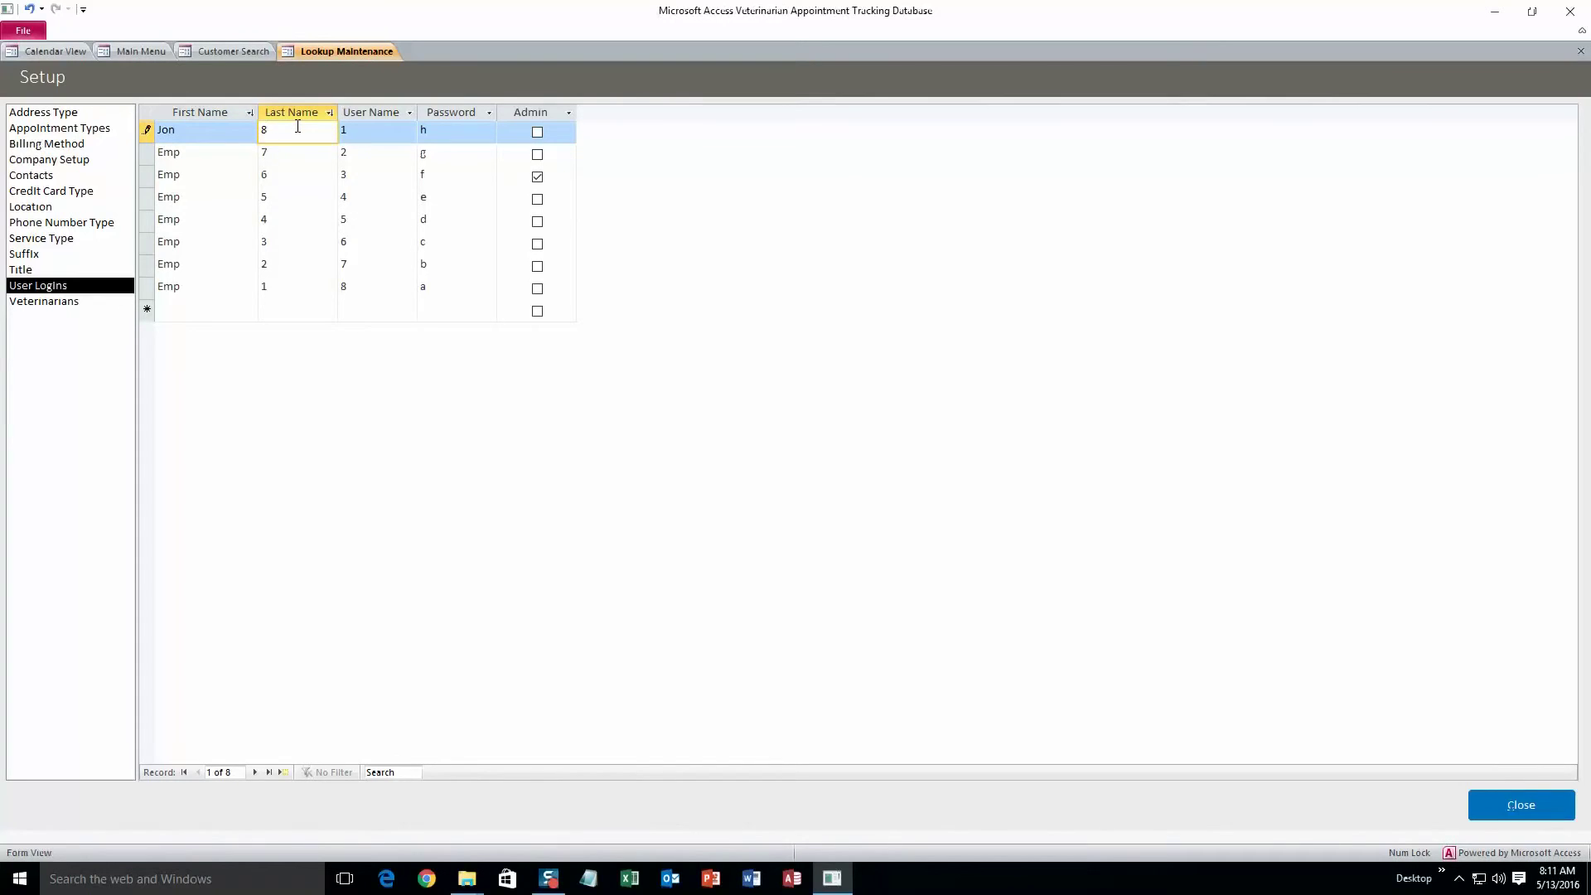
pyautogui.write('M')
pyautogui.click(405, 134)
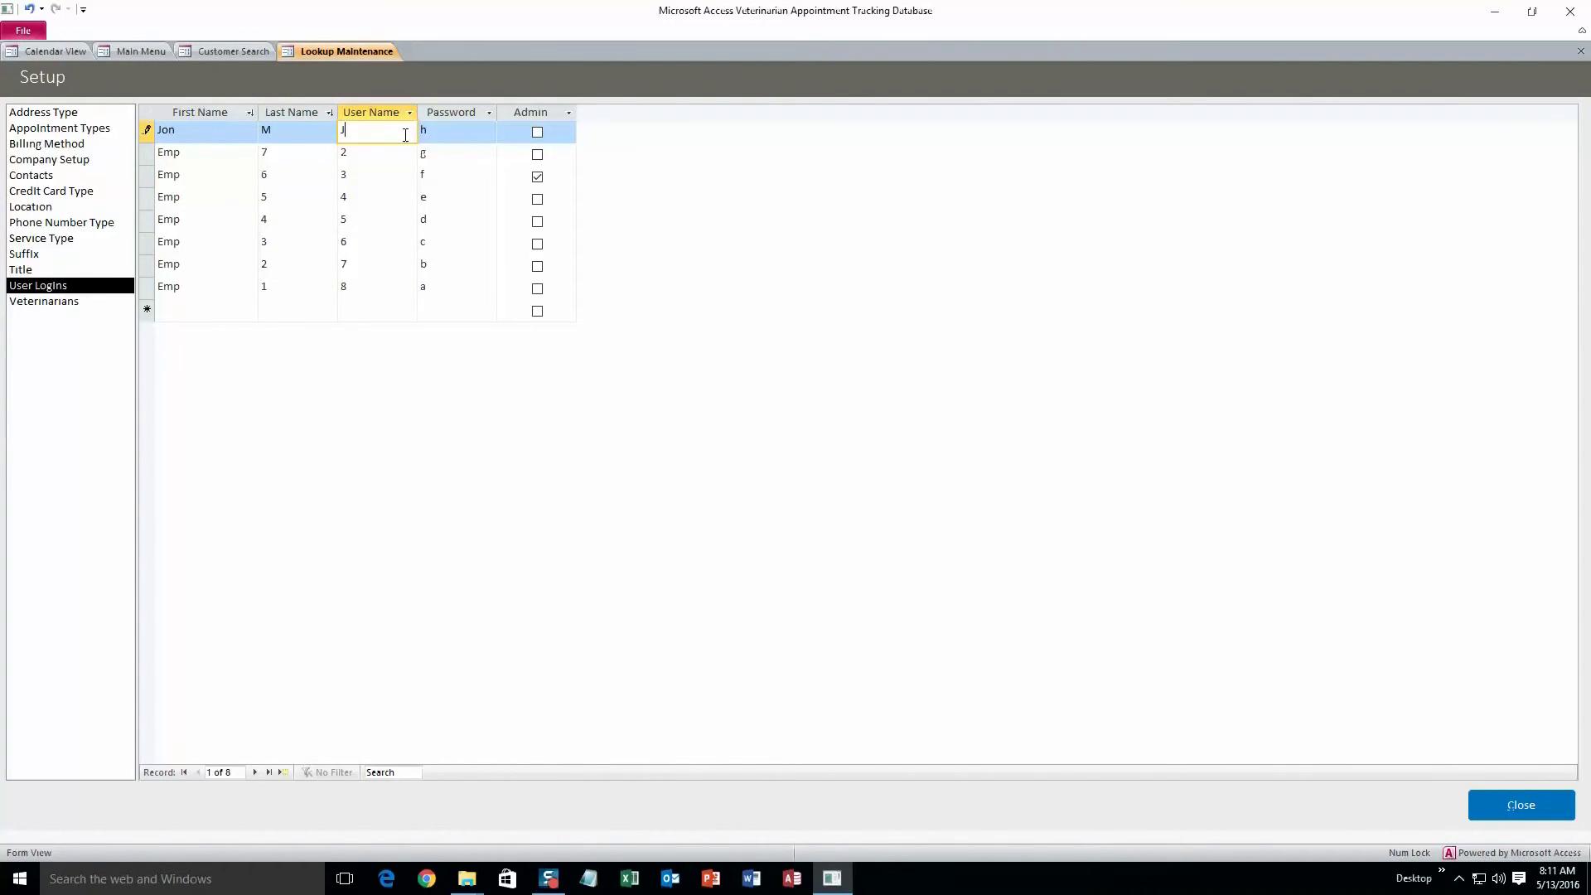
pyautogui.write('J')
pyautogui.click(430, 130)
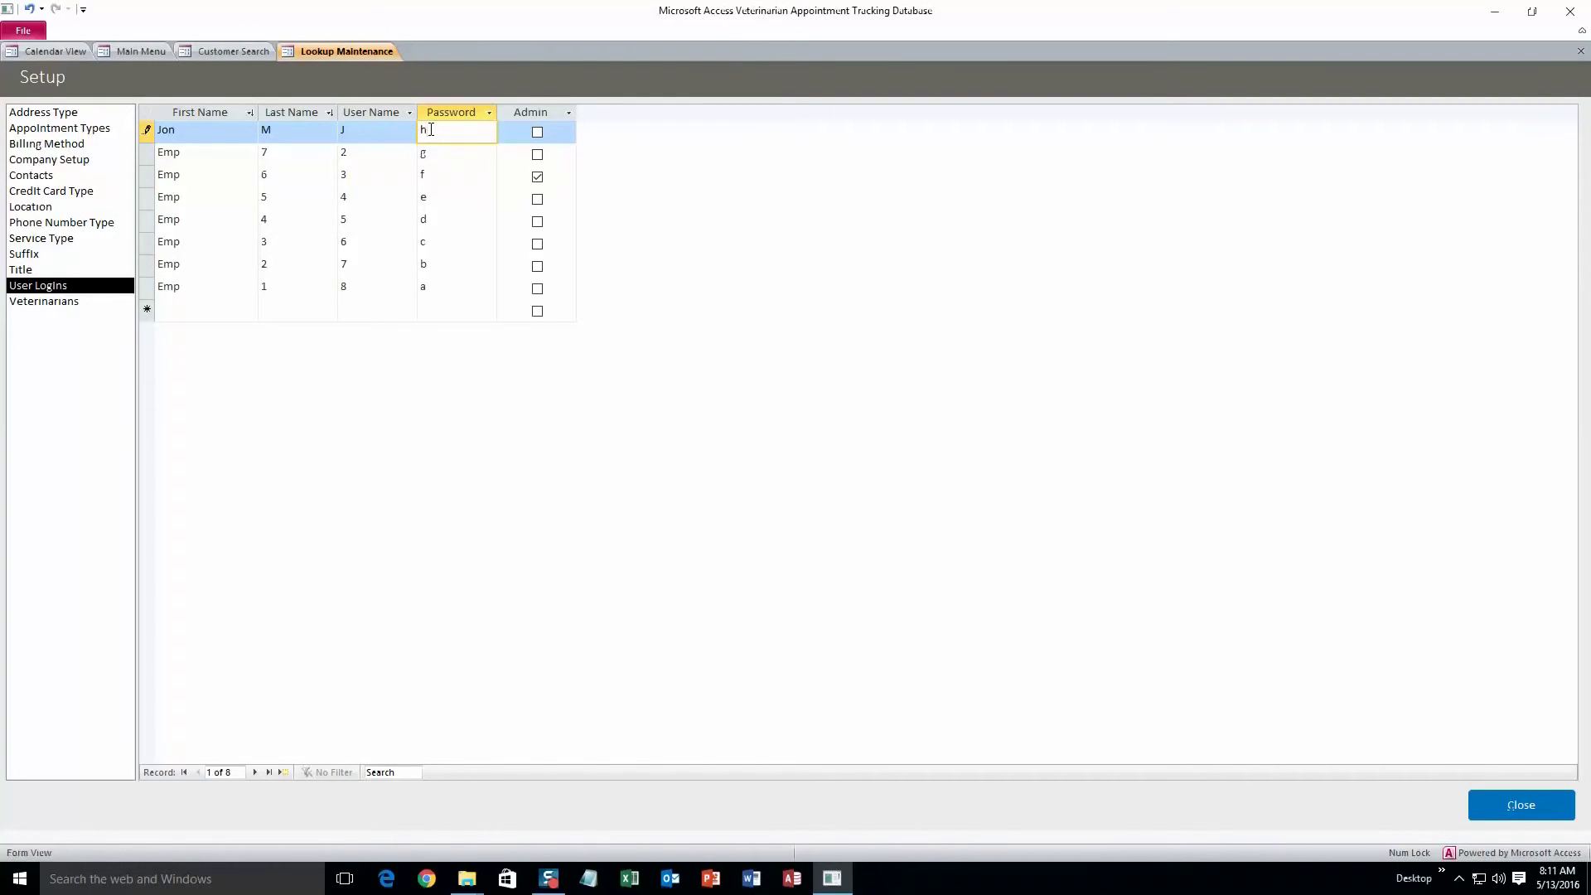
pyautogui.press('BackSpace')
pyautogui.write('M')
pyautogui.click(1478, 809)
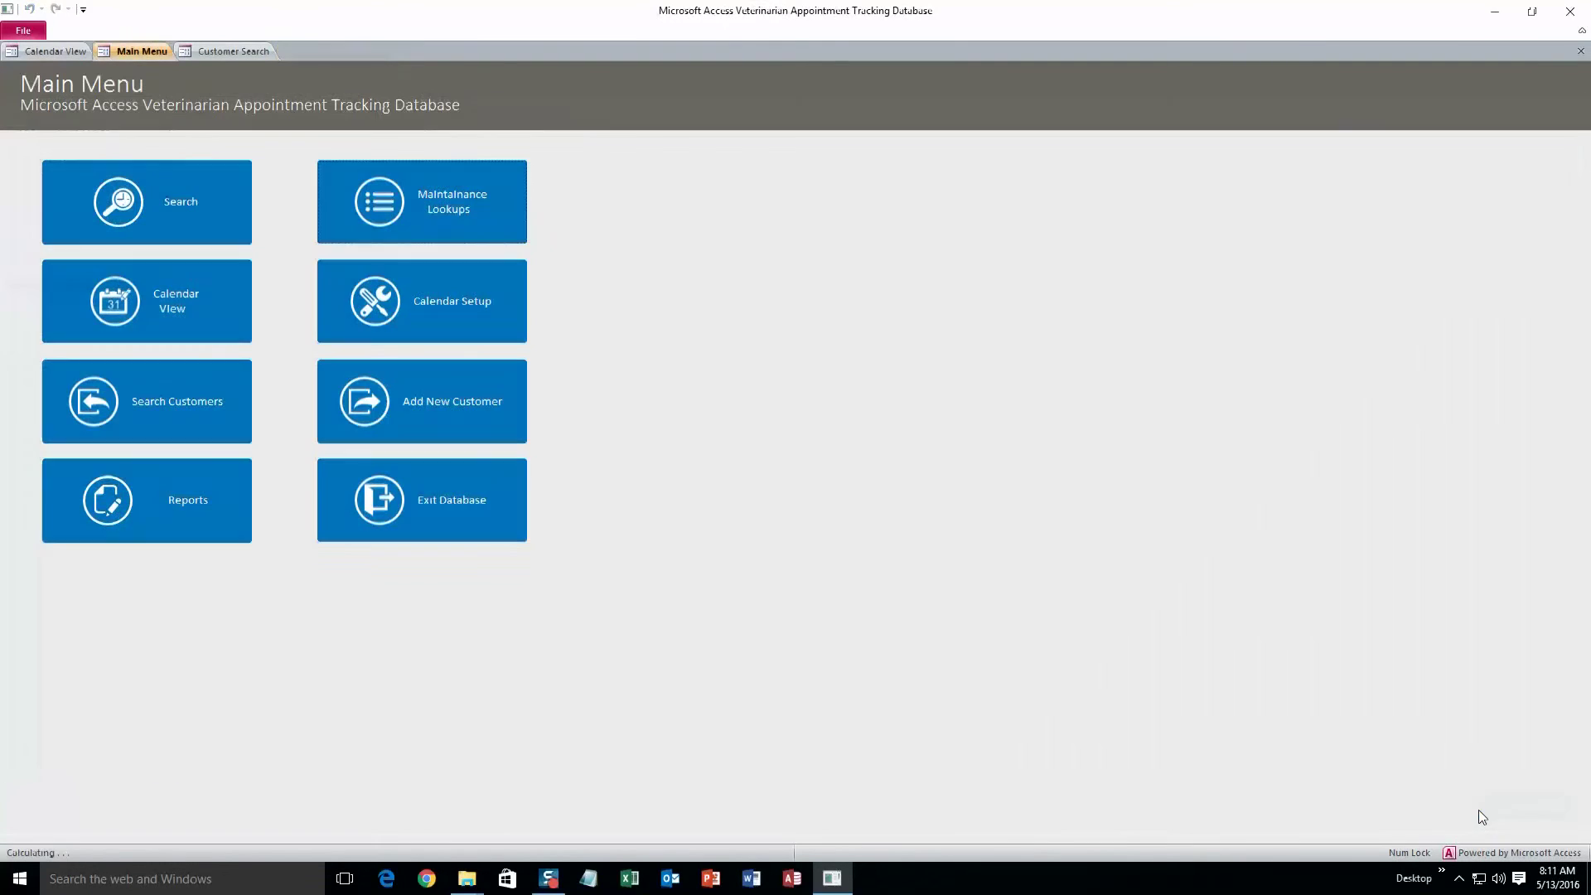
# Set the report date range to 05/13/2016 through 05/27/2016
pyautogui.click(203, 486)
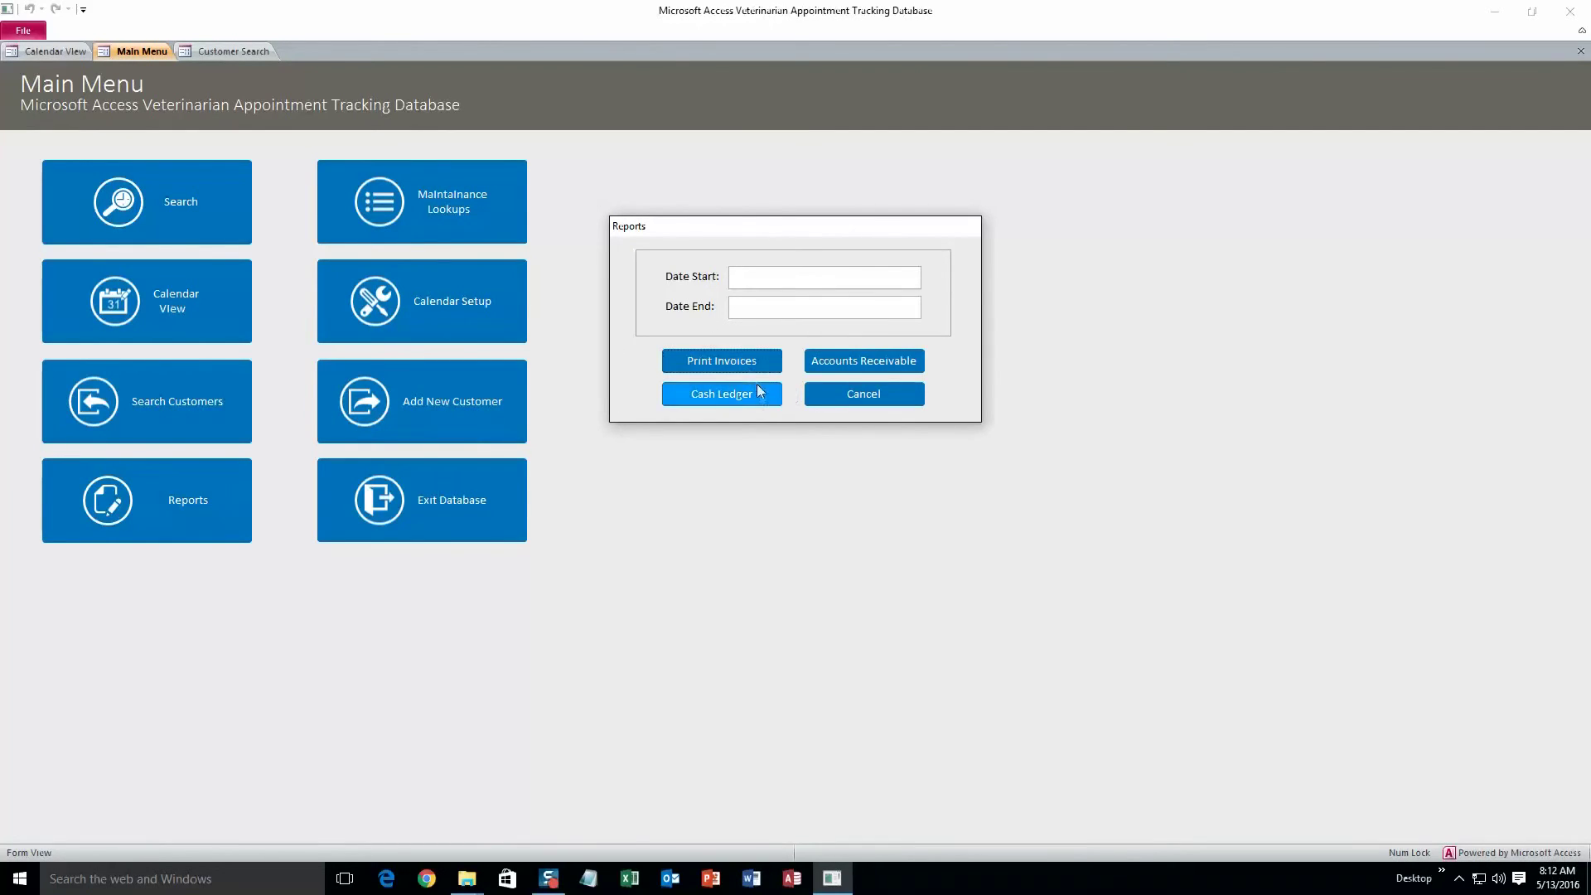
pyautogui.click(802, 276)
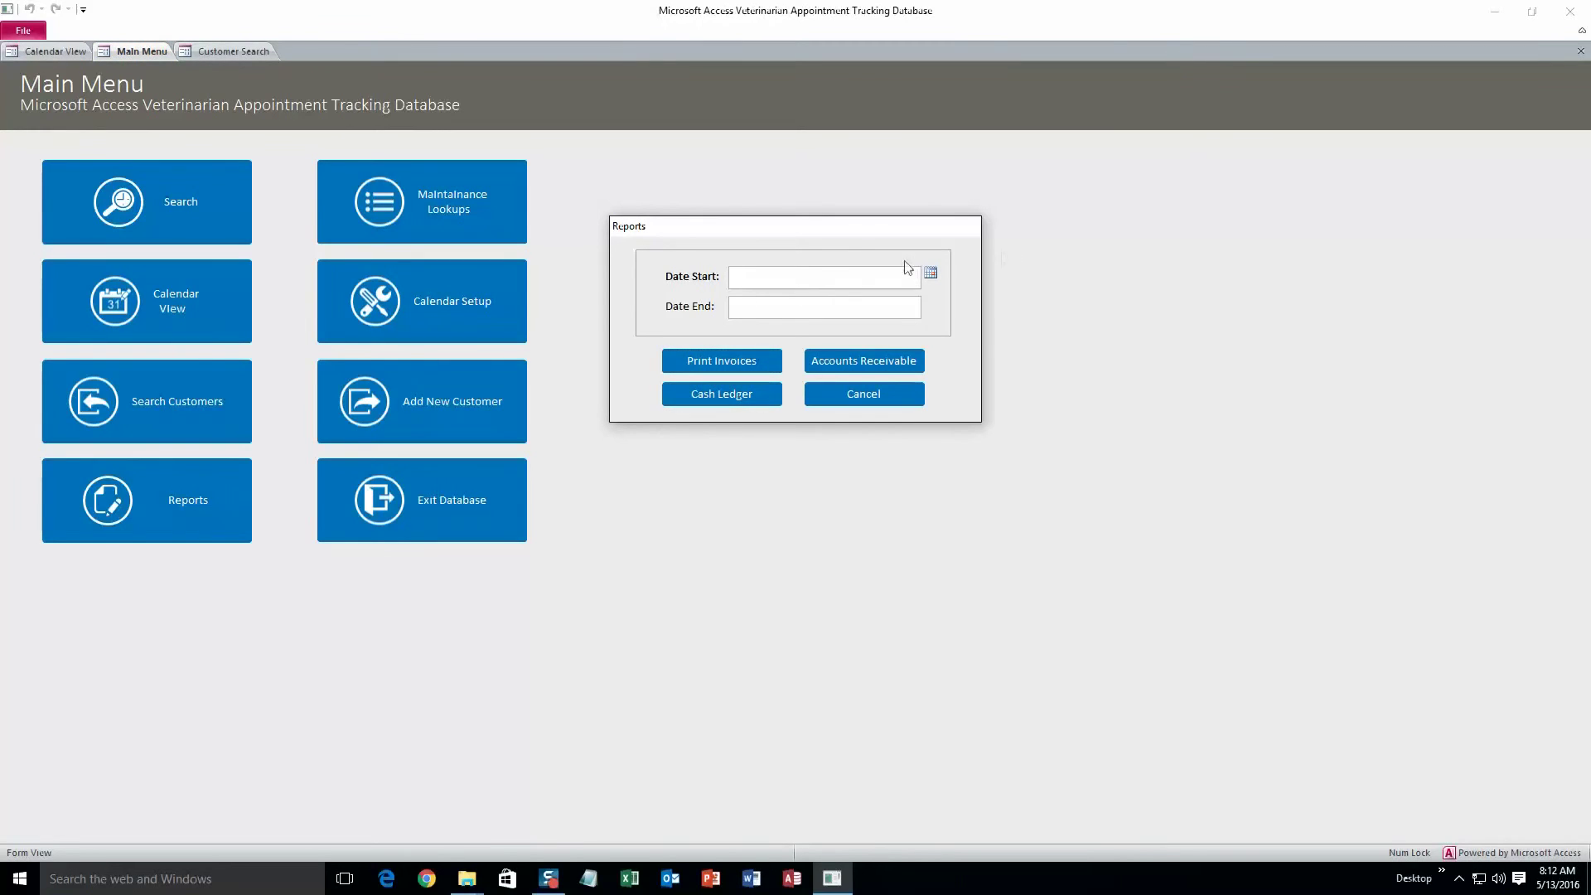
pyautogui.click(930, 277)
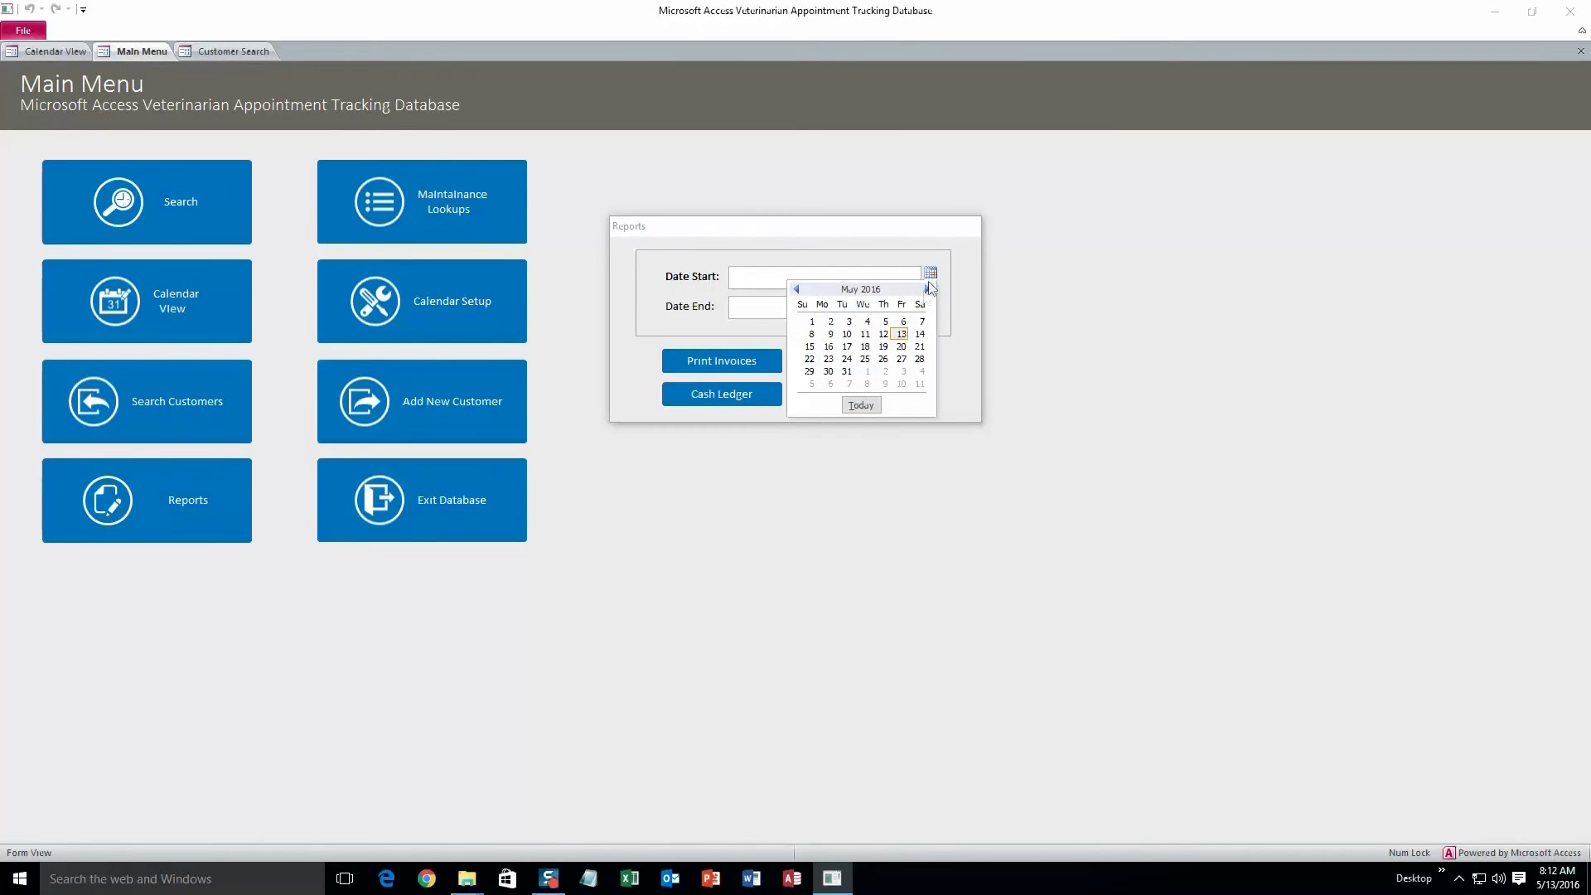
pyautogui.click(901, 334)
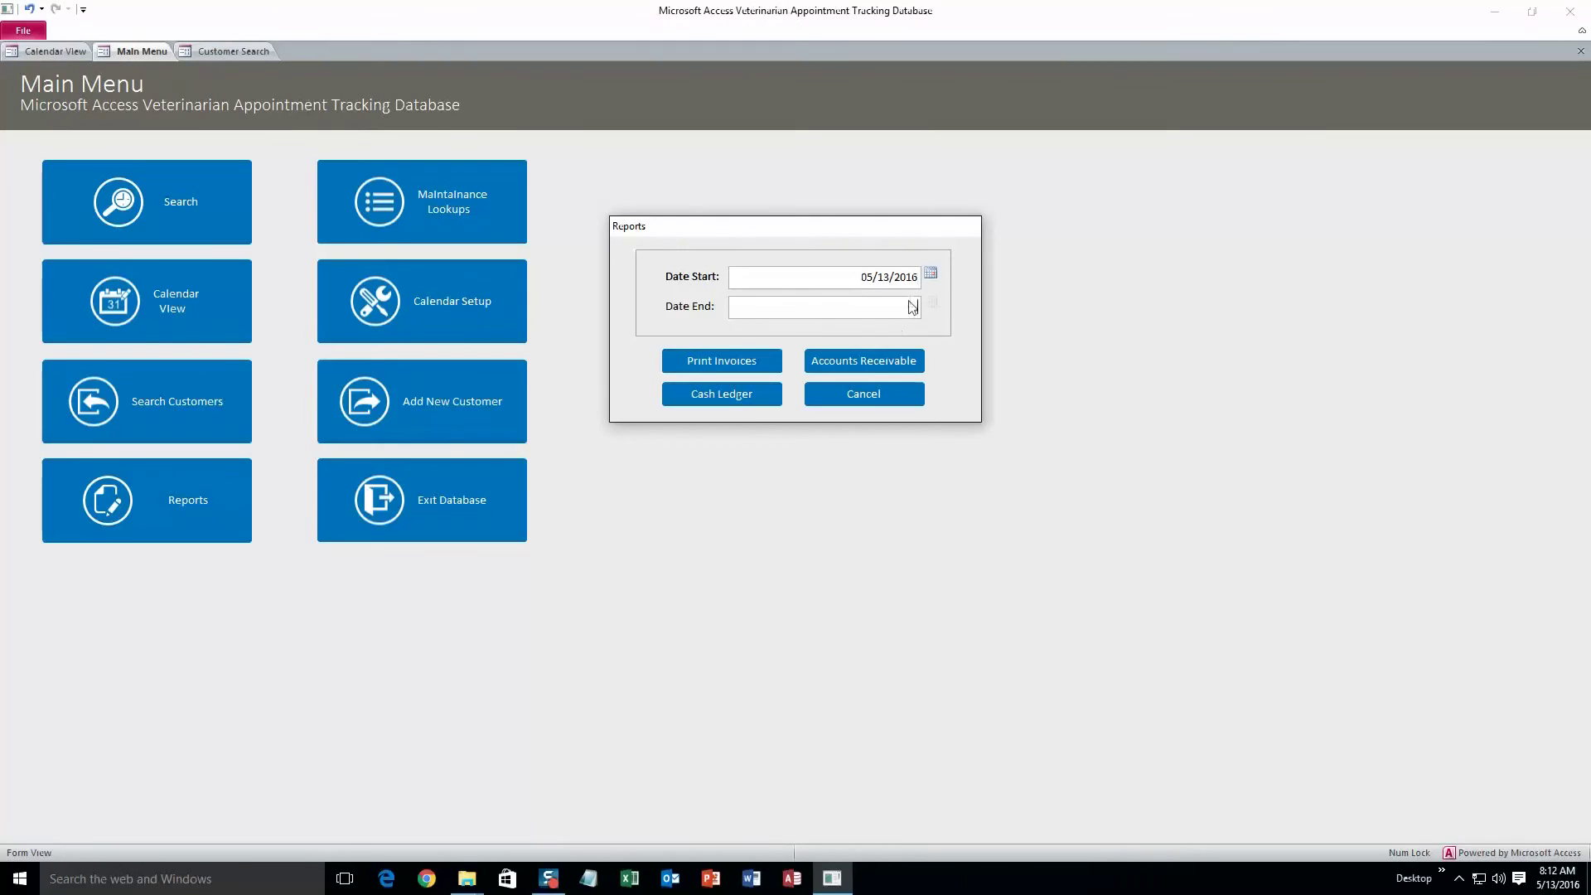
pyautogui.click(930, 304)
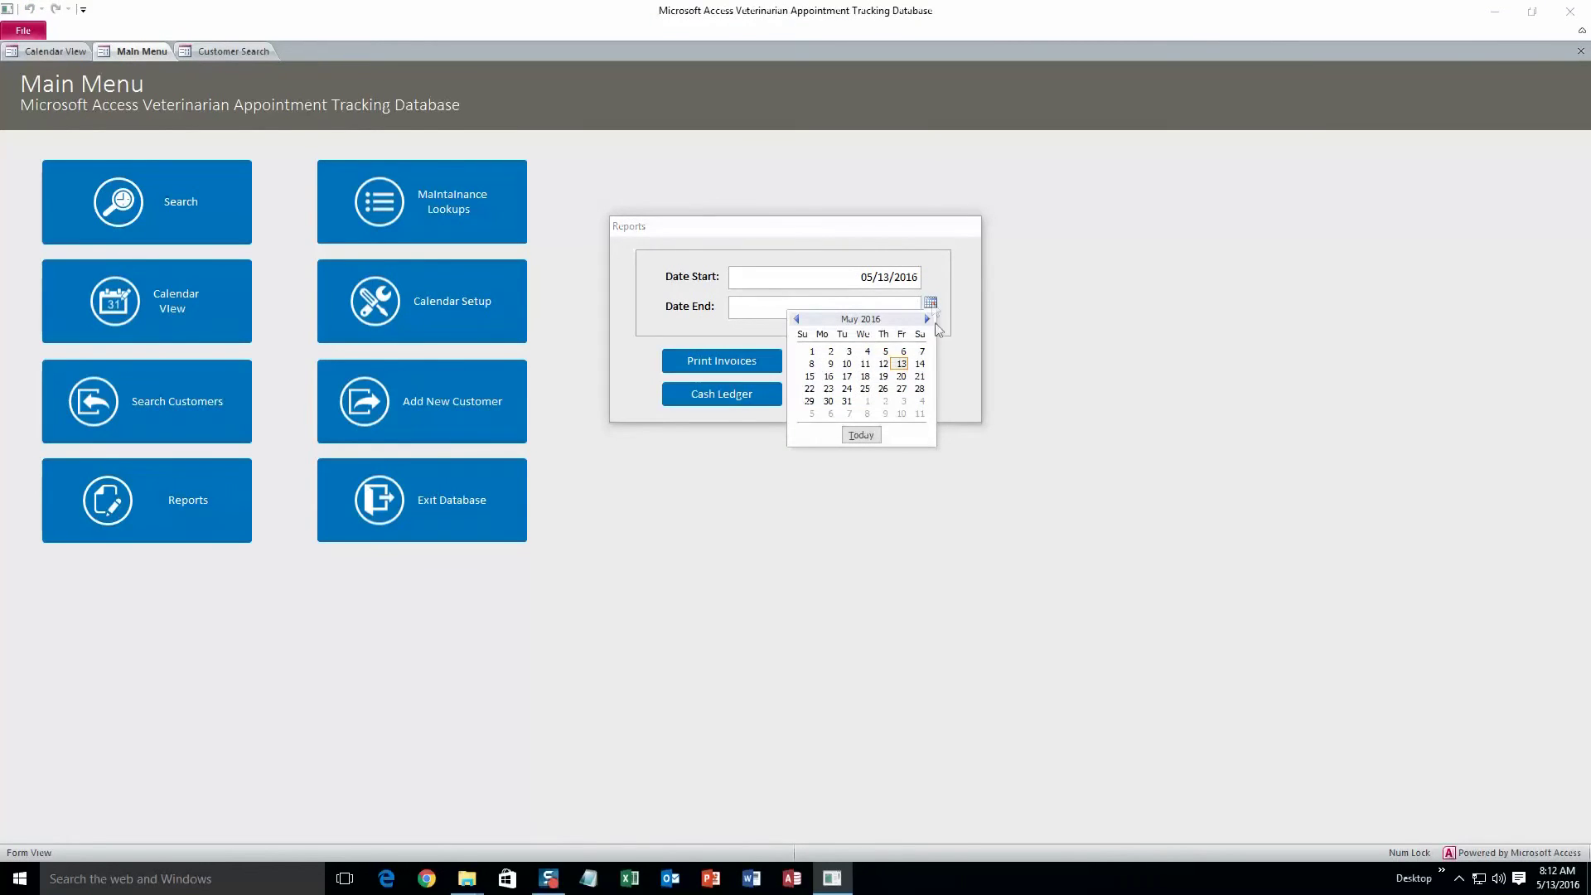
pyautogui.click(901, 389)
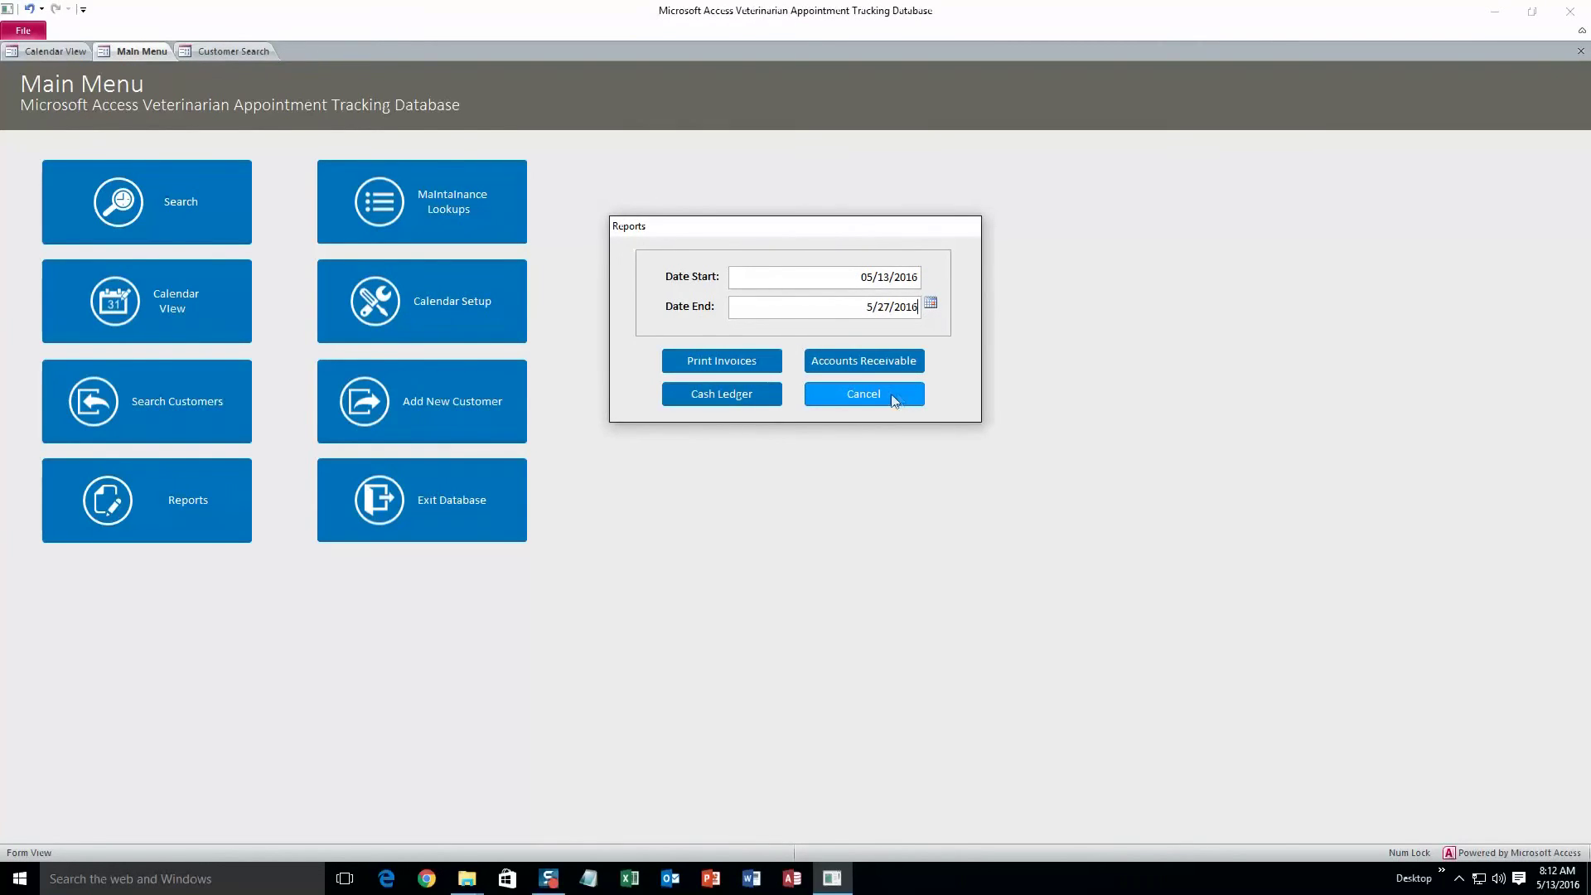
# Preview the Invoice, Accounts Receivable and Cash Ledger reports, then close the Cash Ledger preview
pyautogui.click(777, 363)
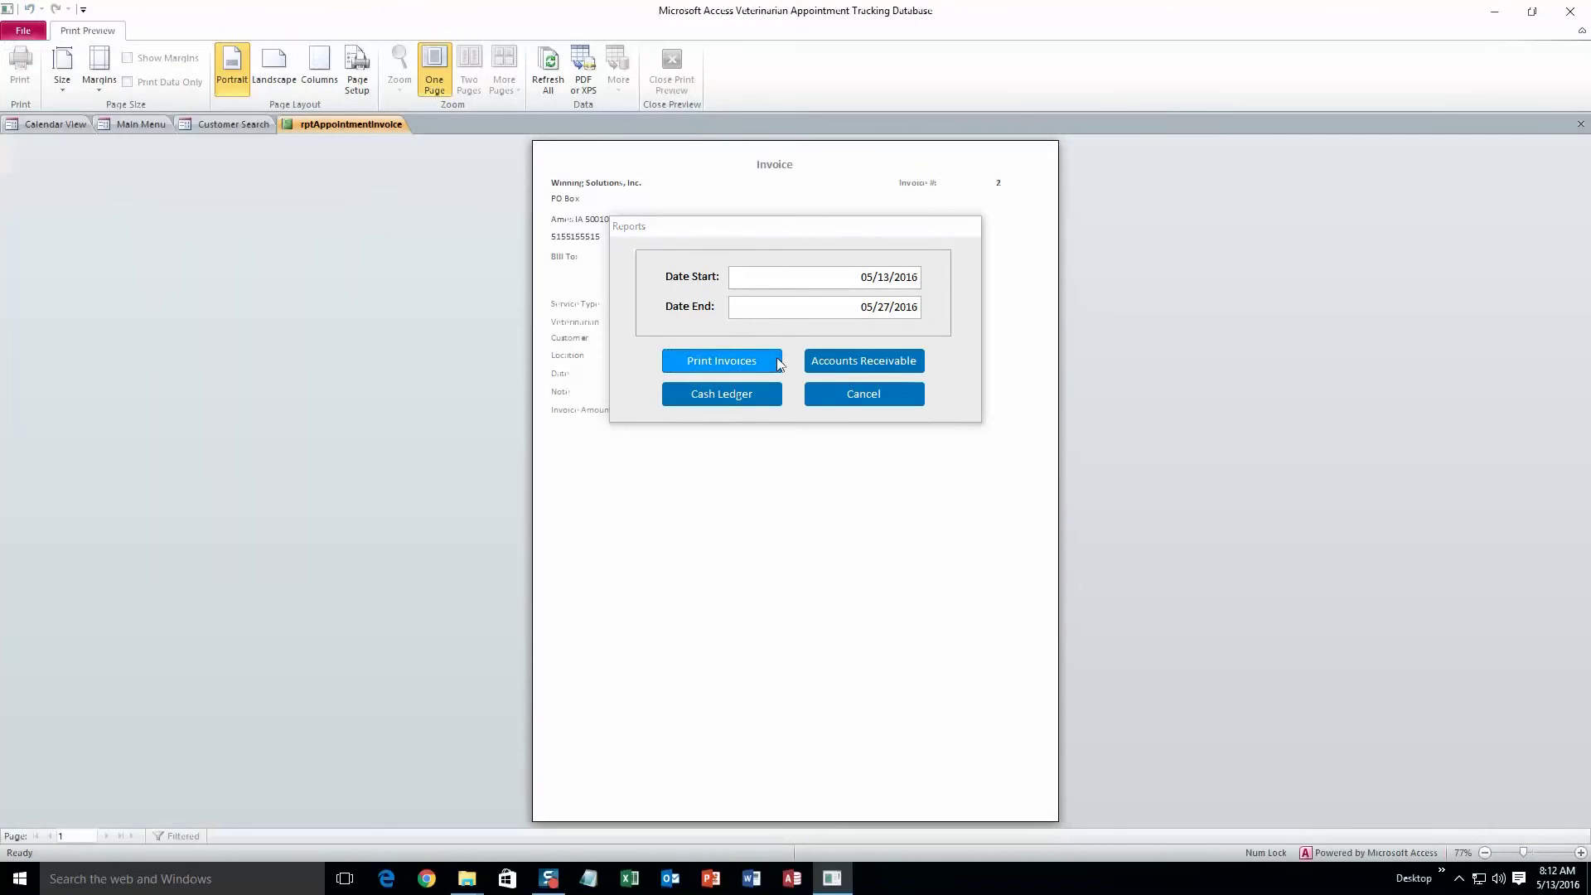
pyautogui.moveTo(791, 234); pyautogui.dragTo(1116, 330)
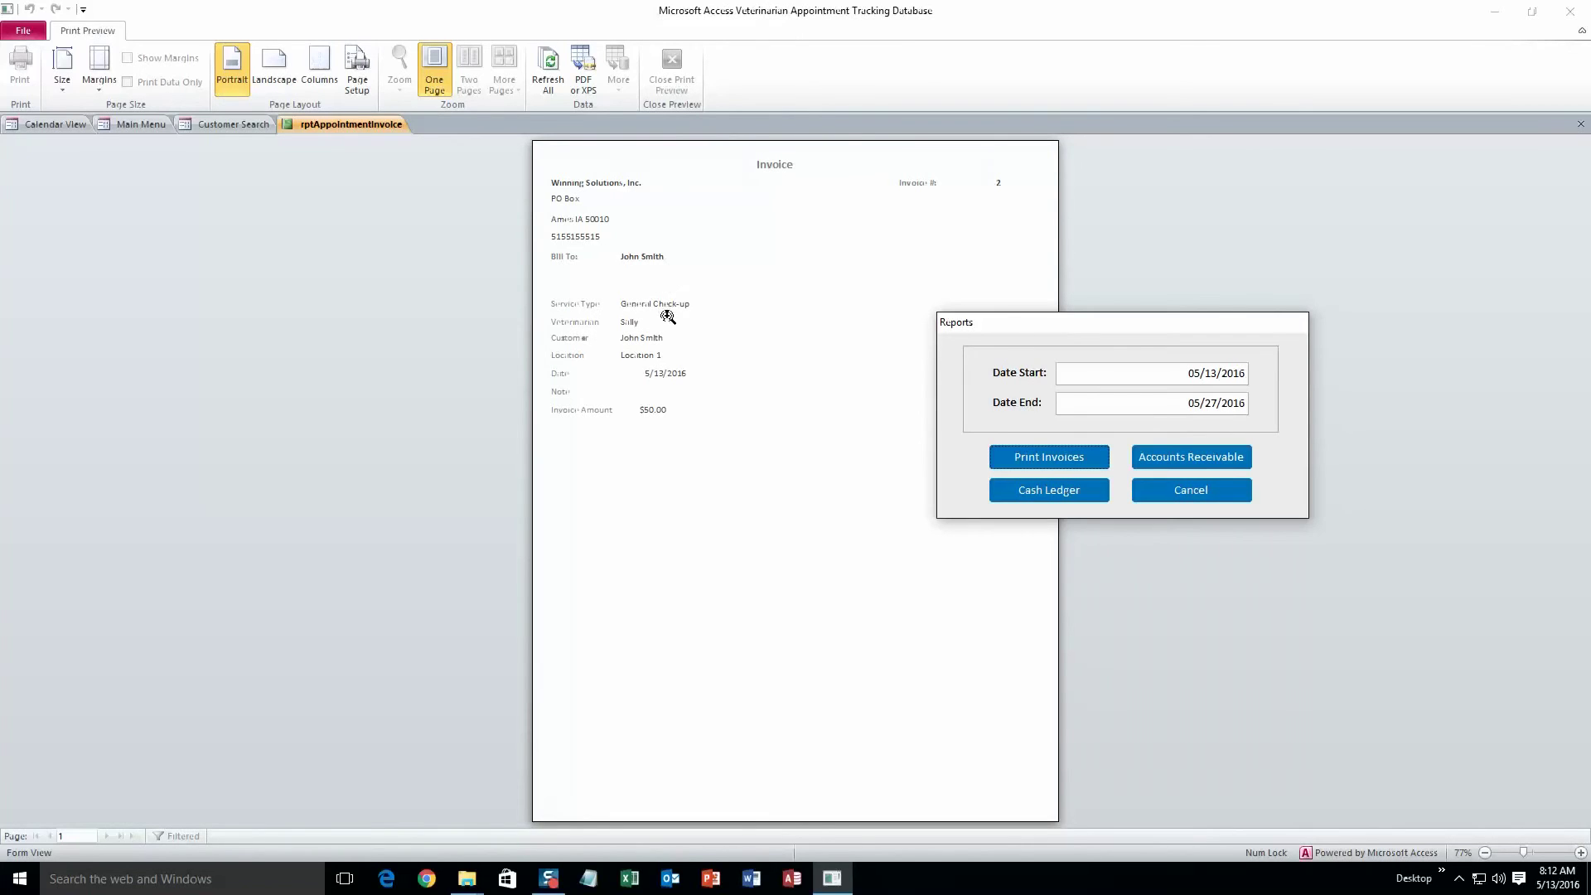
pyautogui.click(1165, 460)
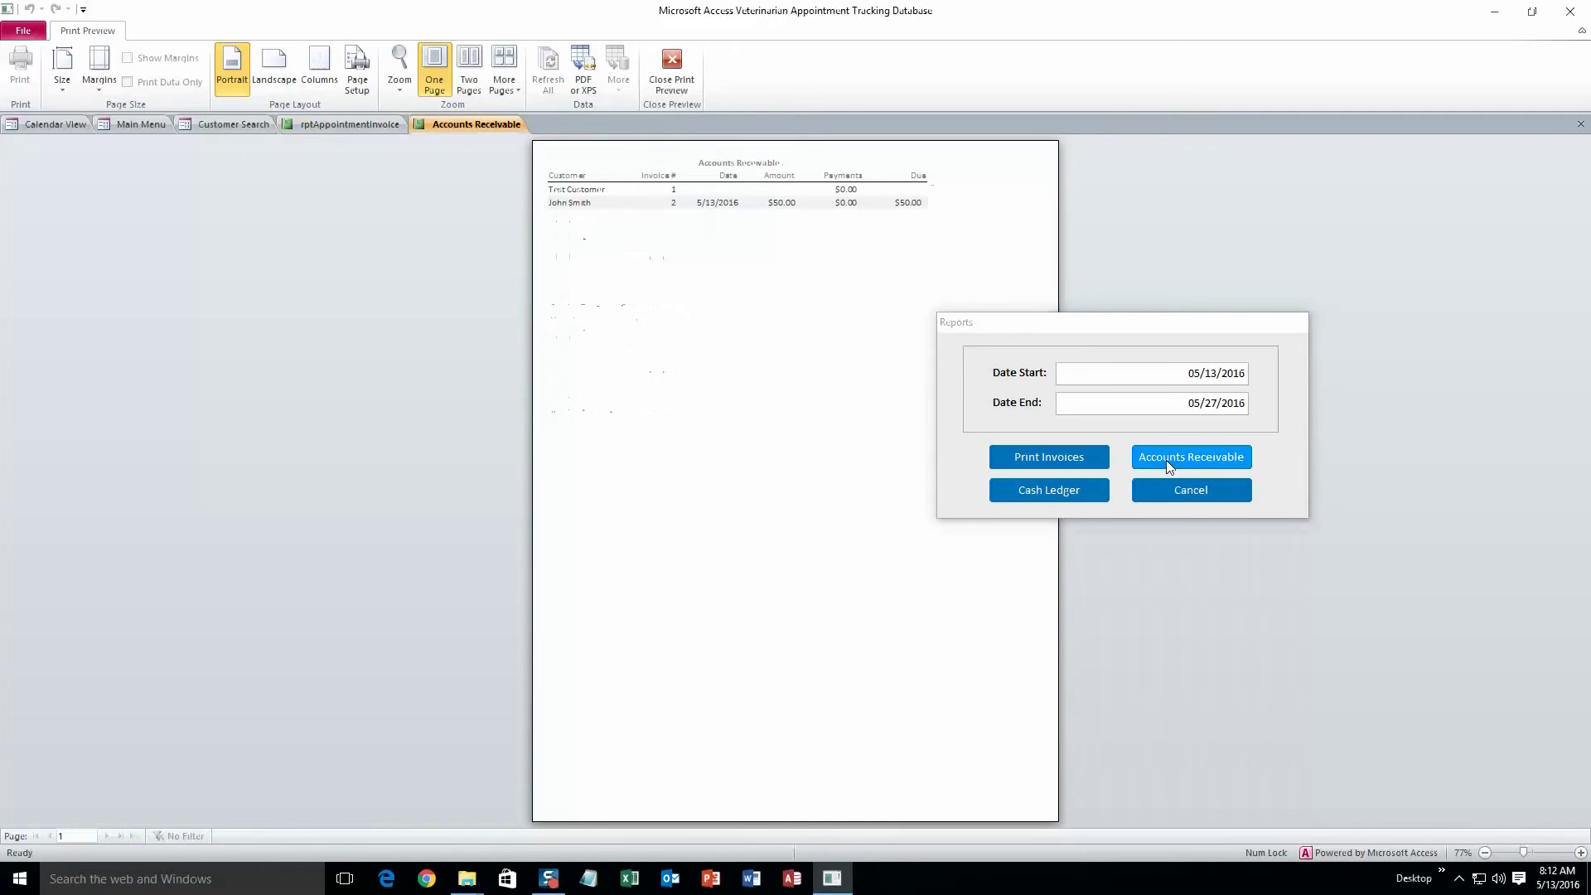
pyautogui.click(1074, 491)
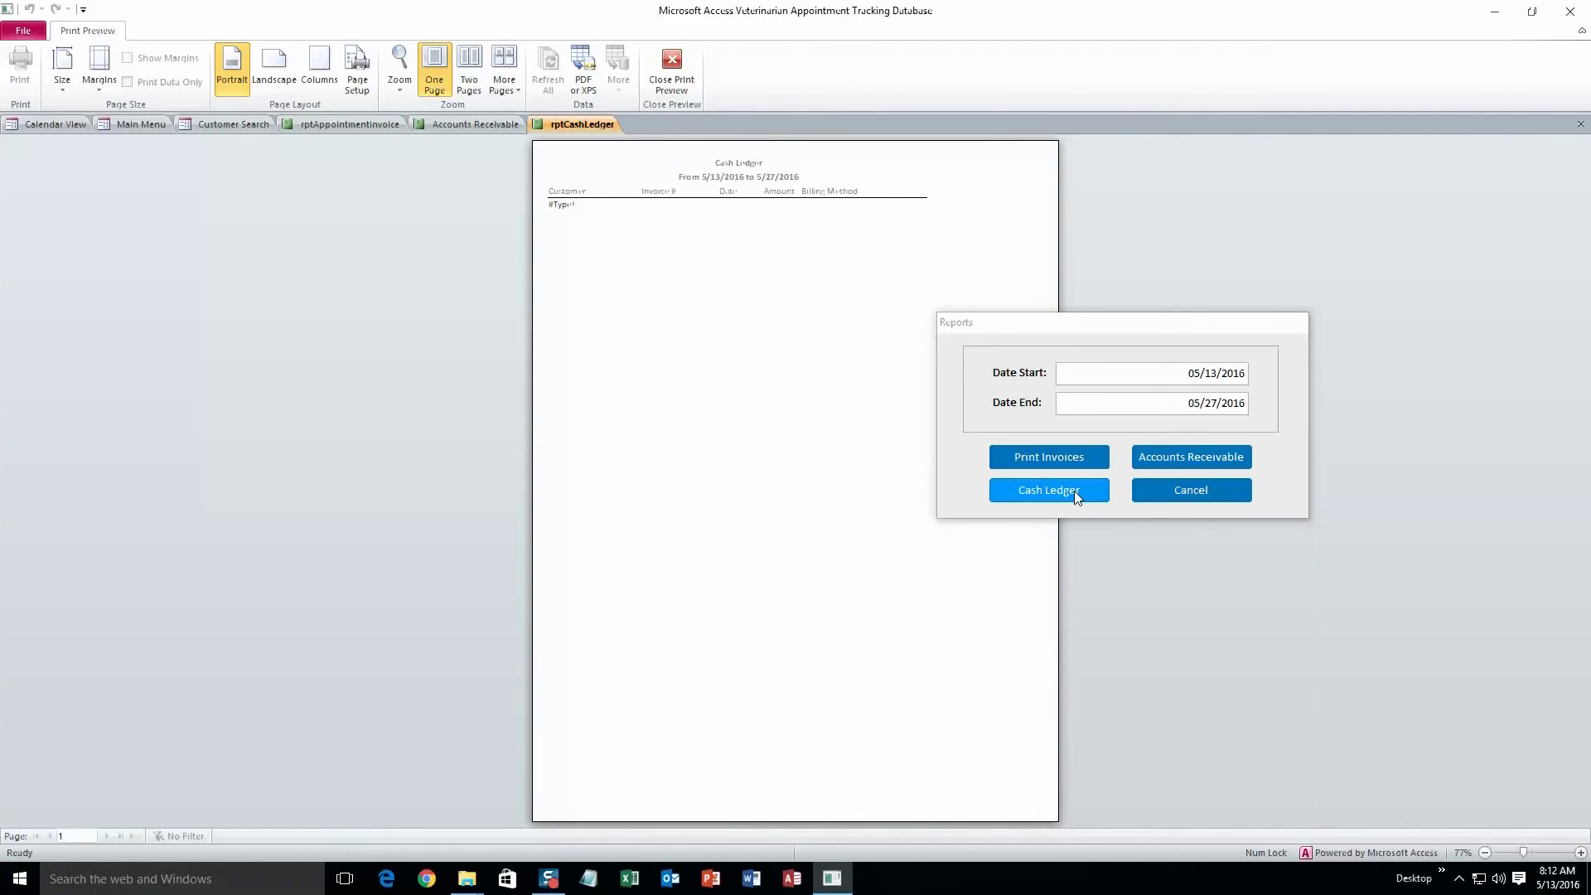
pyautogui.click(1178, 490)
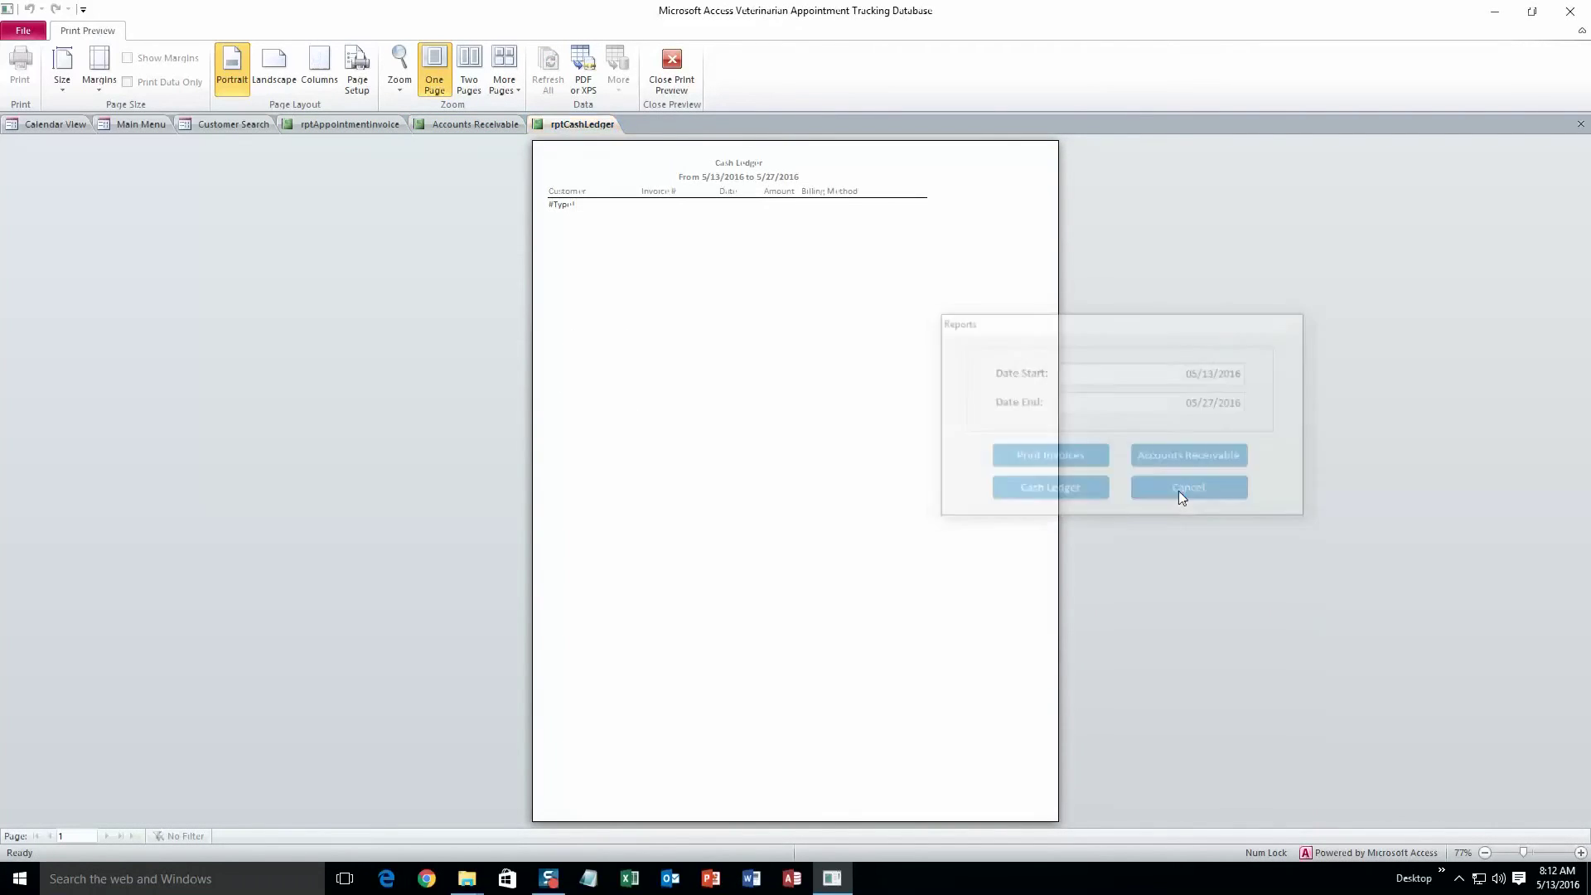
pyautogui.click(672, 61)
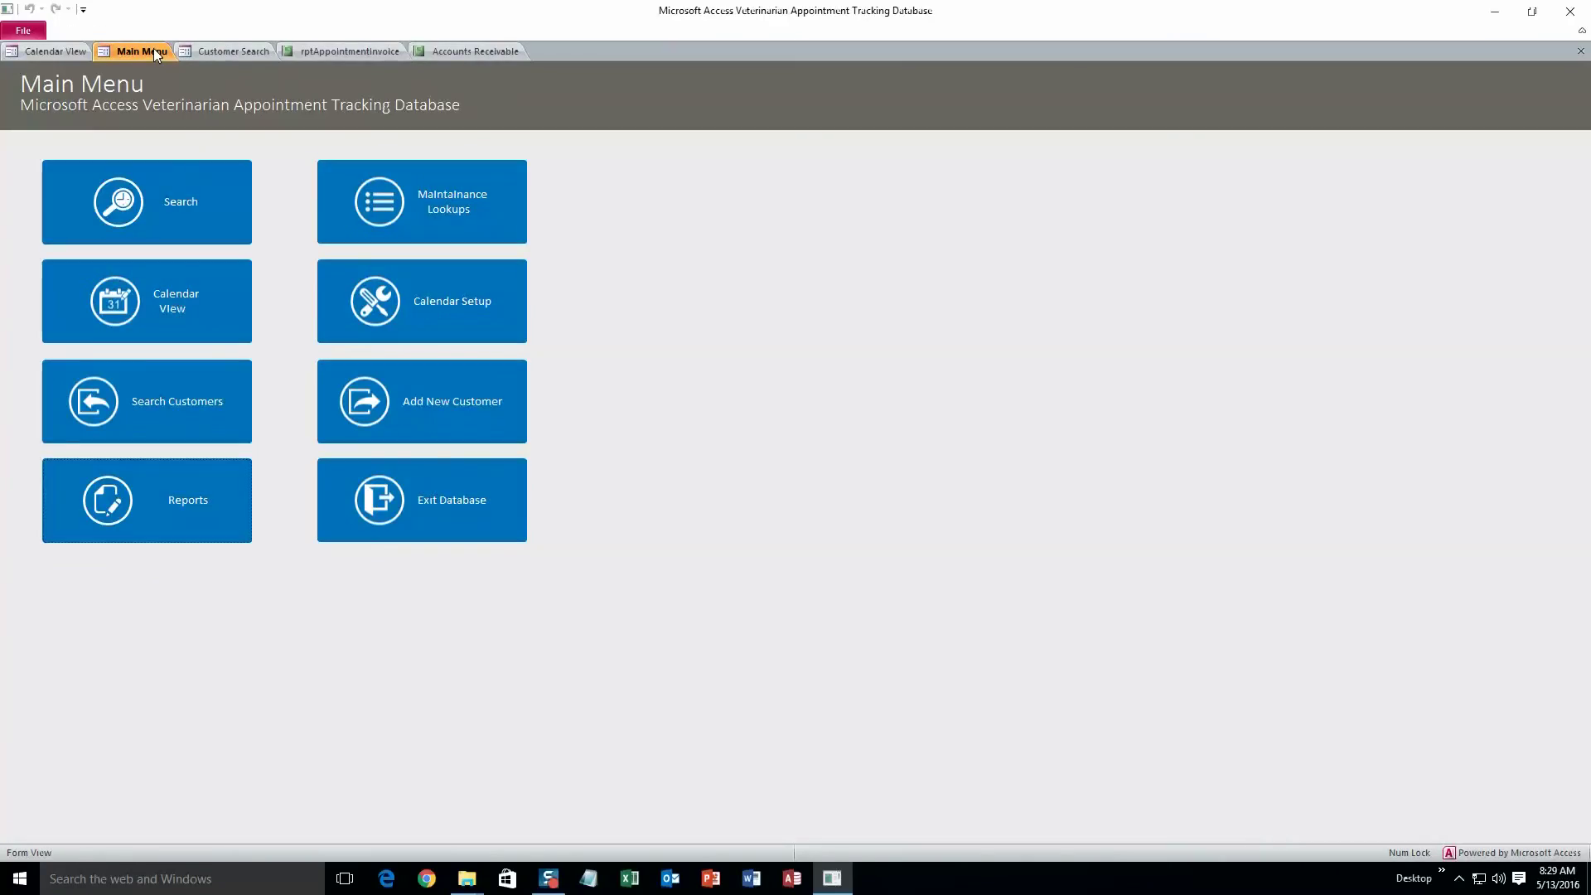